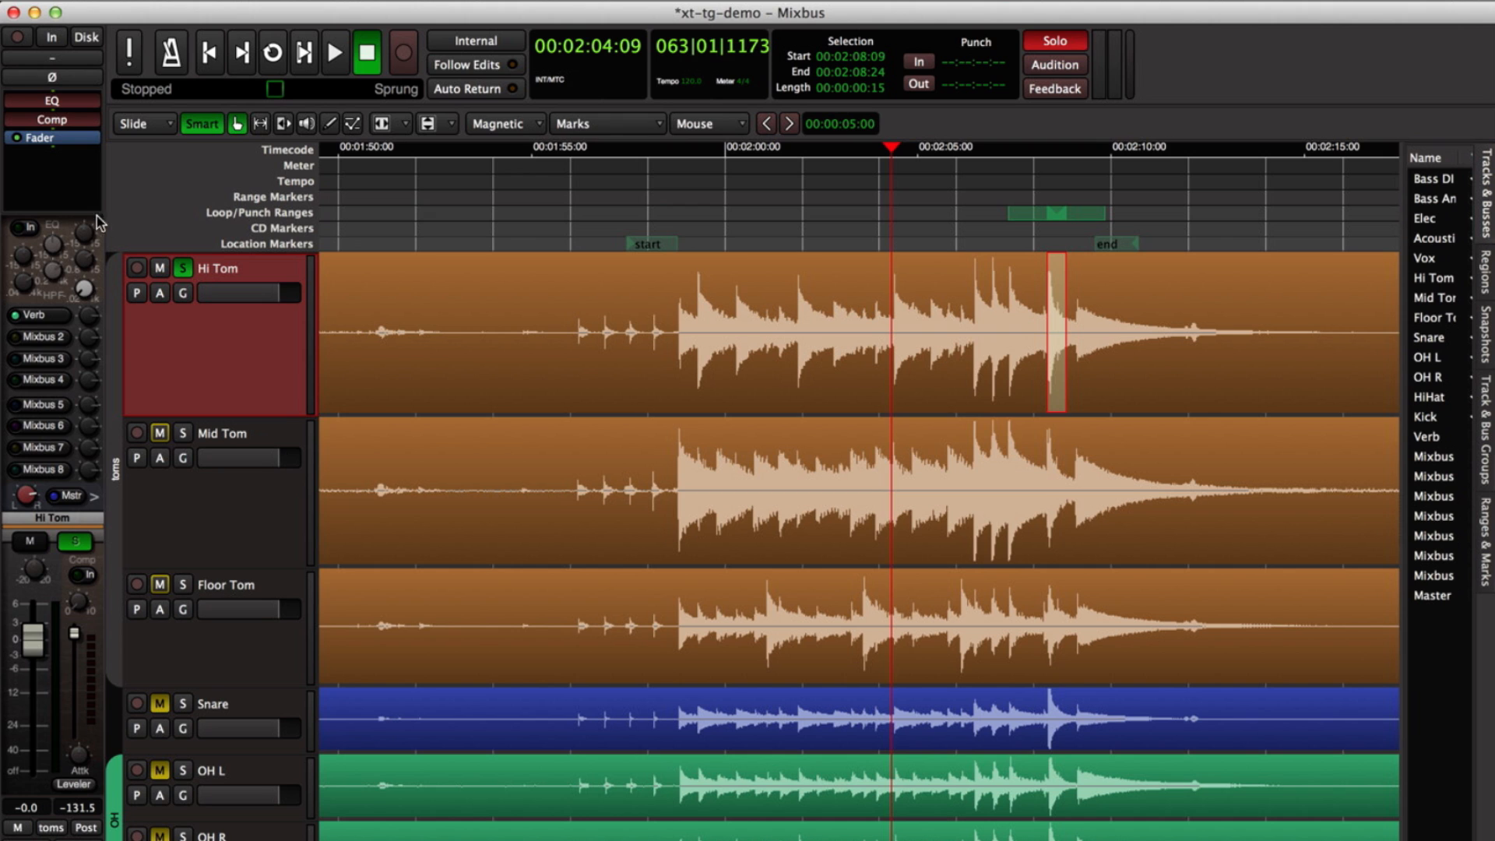
# Insert the XT-TG Tom Gate (Mono) plugin after the fader on the Hi Tom track and move its window clear of the waveforms.
pyautogui.doubleClick(71, 201)
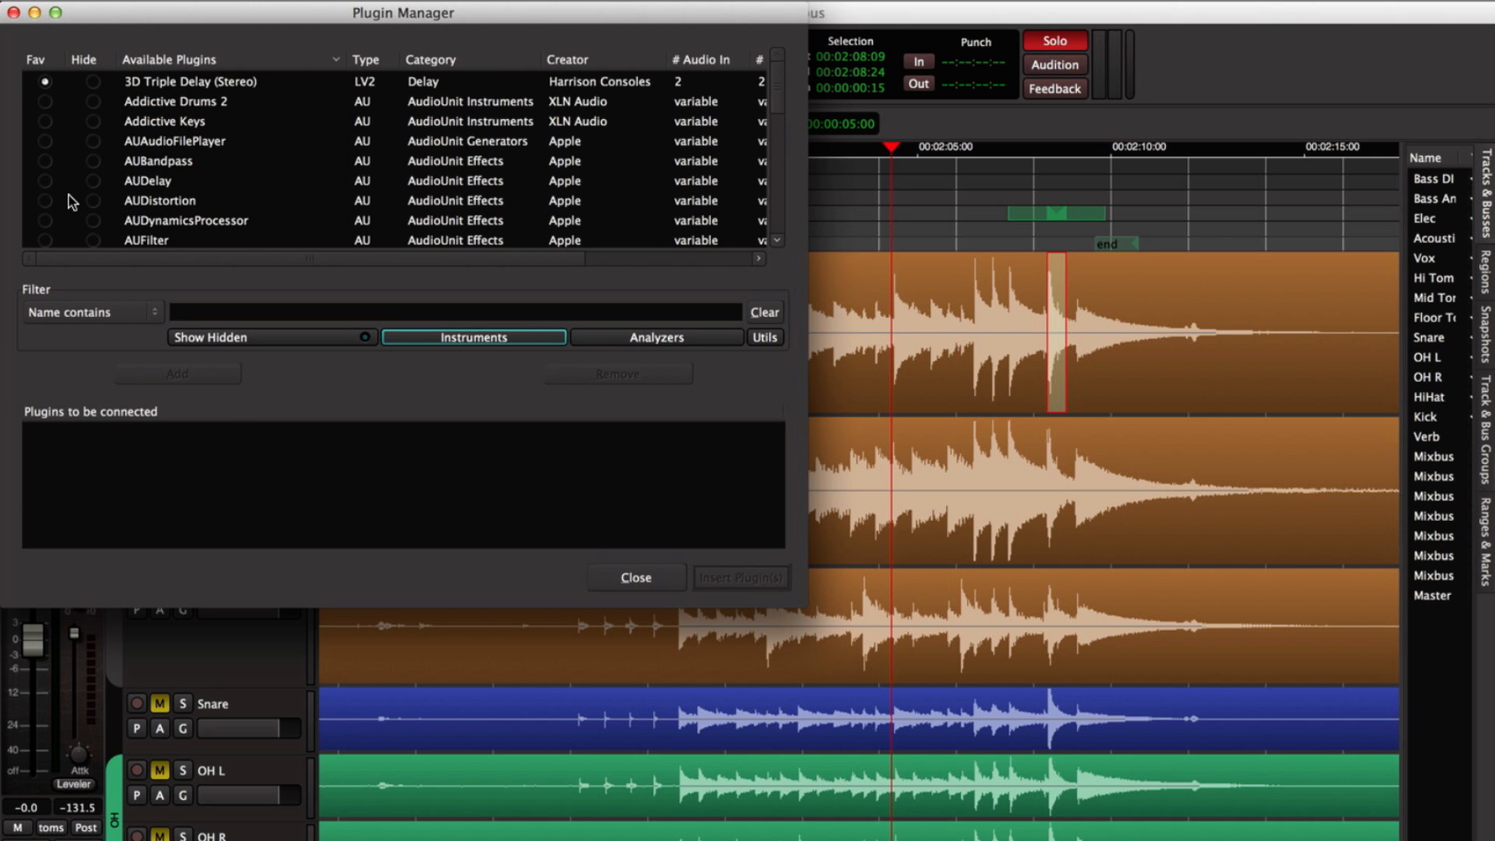
pyautogui.write('tg')
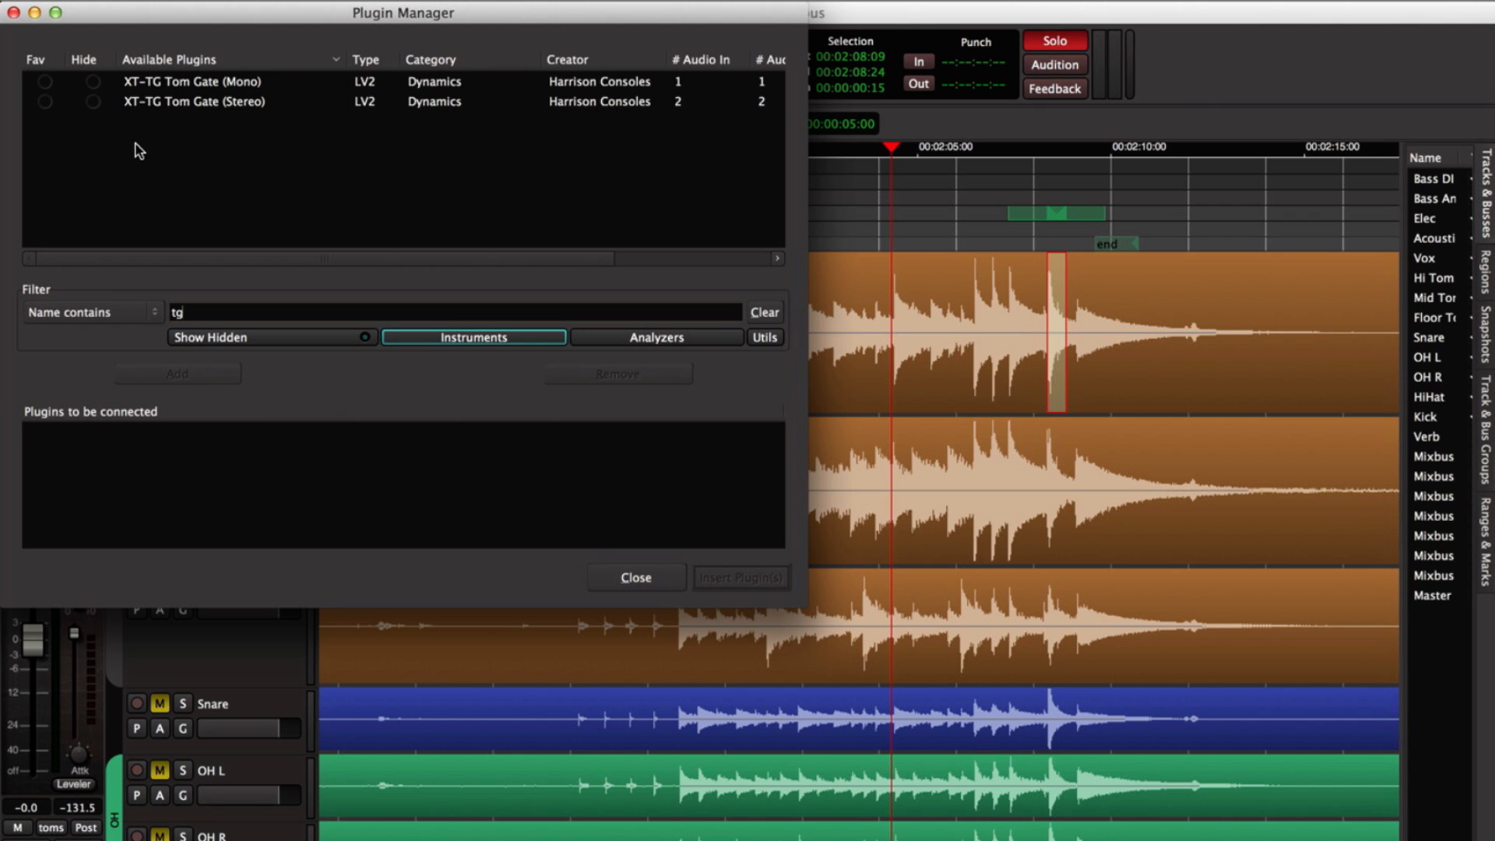
pyautogui.doubleClick(183, 82)
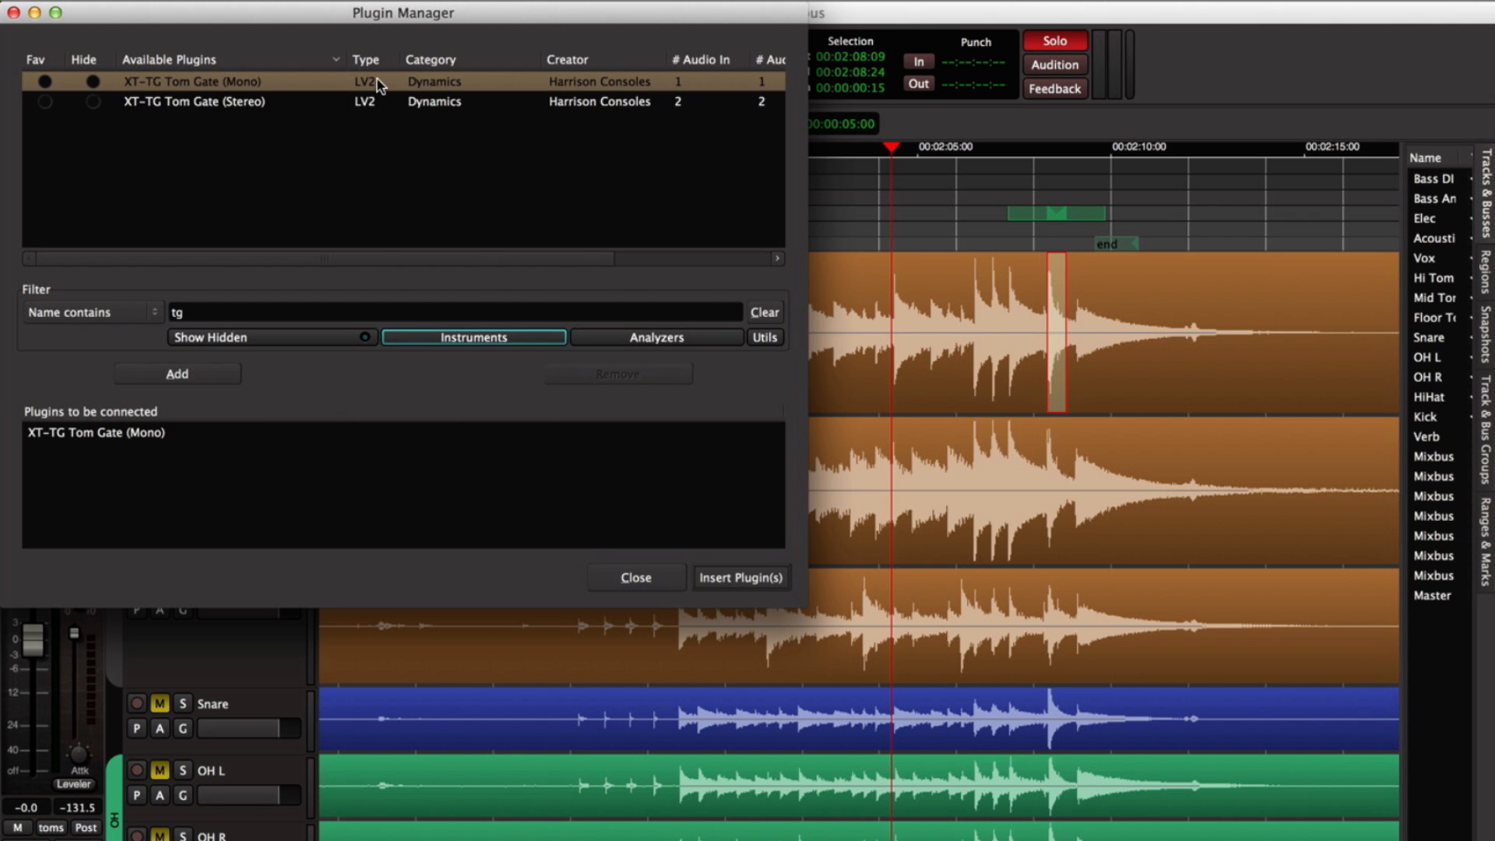
pyautogui.click(747, 578)
pyautogui.moveTo(425, 311); pyautogui.dragTo(1165, 211)
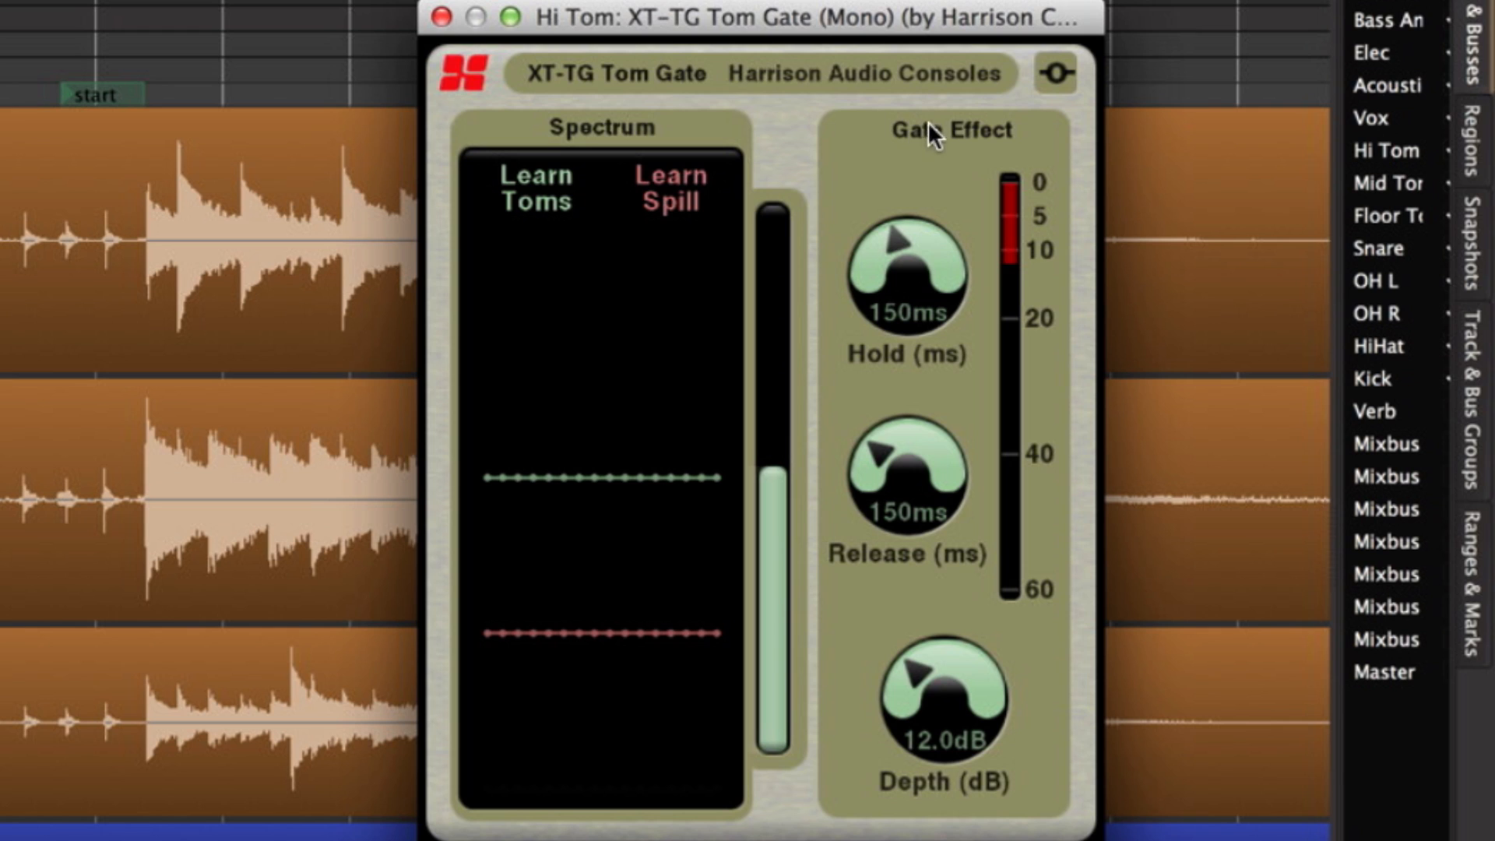
# Set the Tom Gate's depth to 17.6 dB.
pyautogui.moveTo(918, 282)
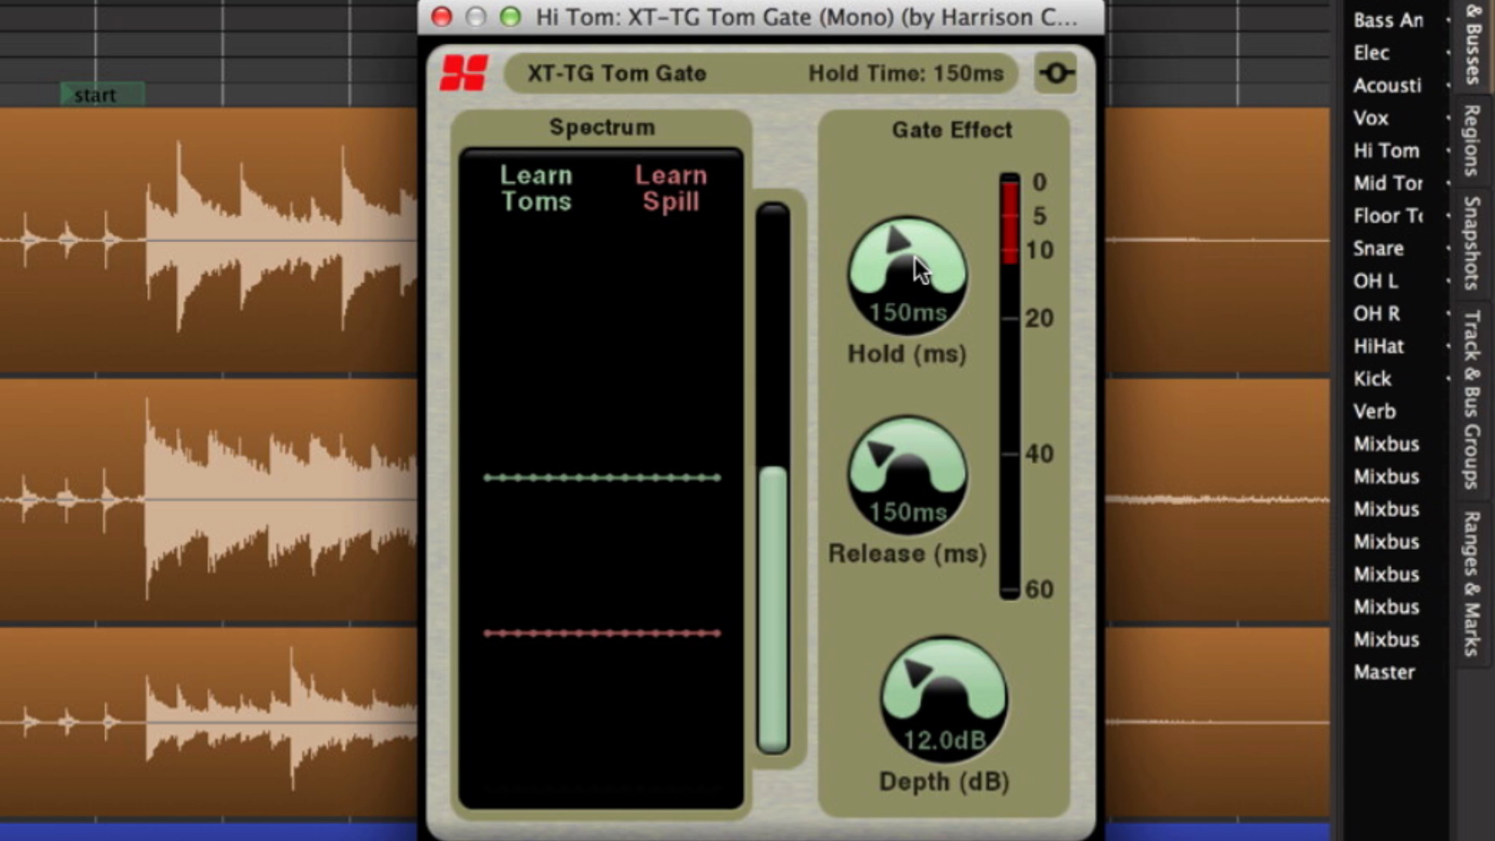
pyautogui.moveTo(913, 422)
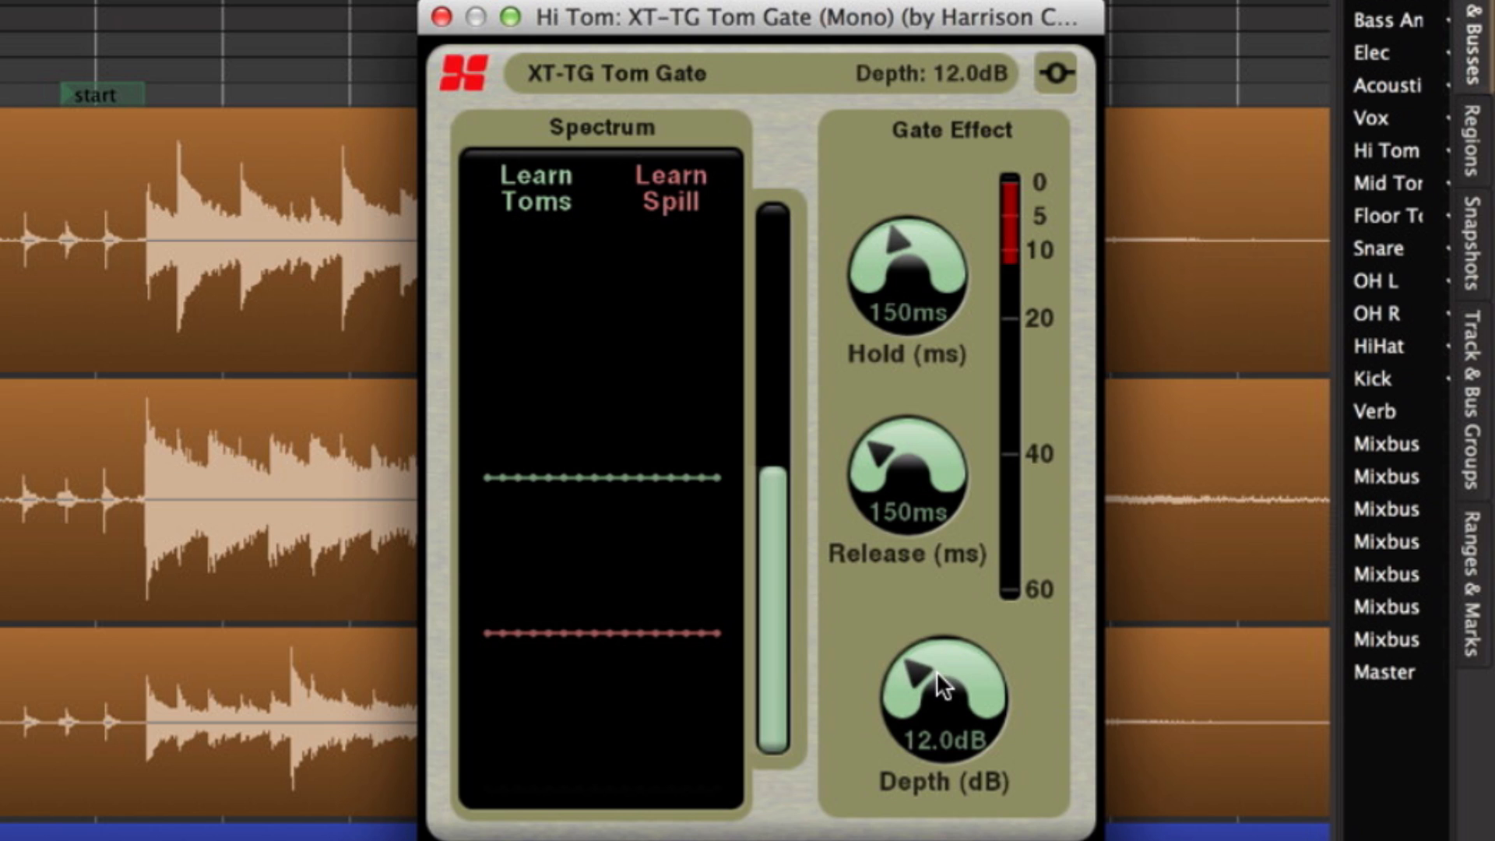
pyautogui.moveTo(933, 665); pyautogui.dragTo(951, 601)
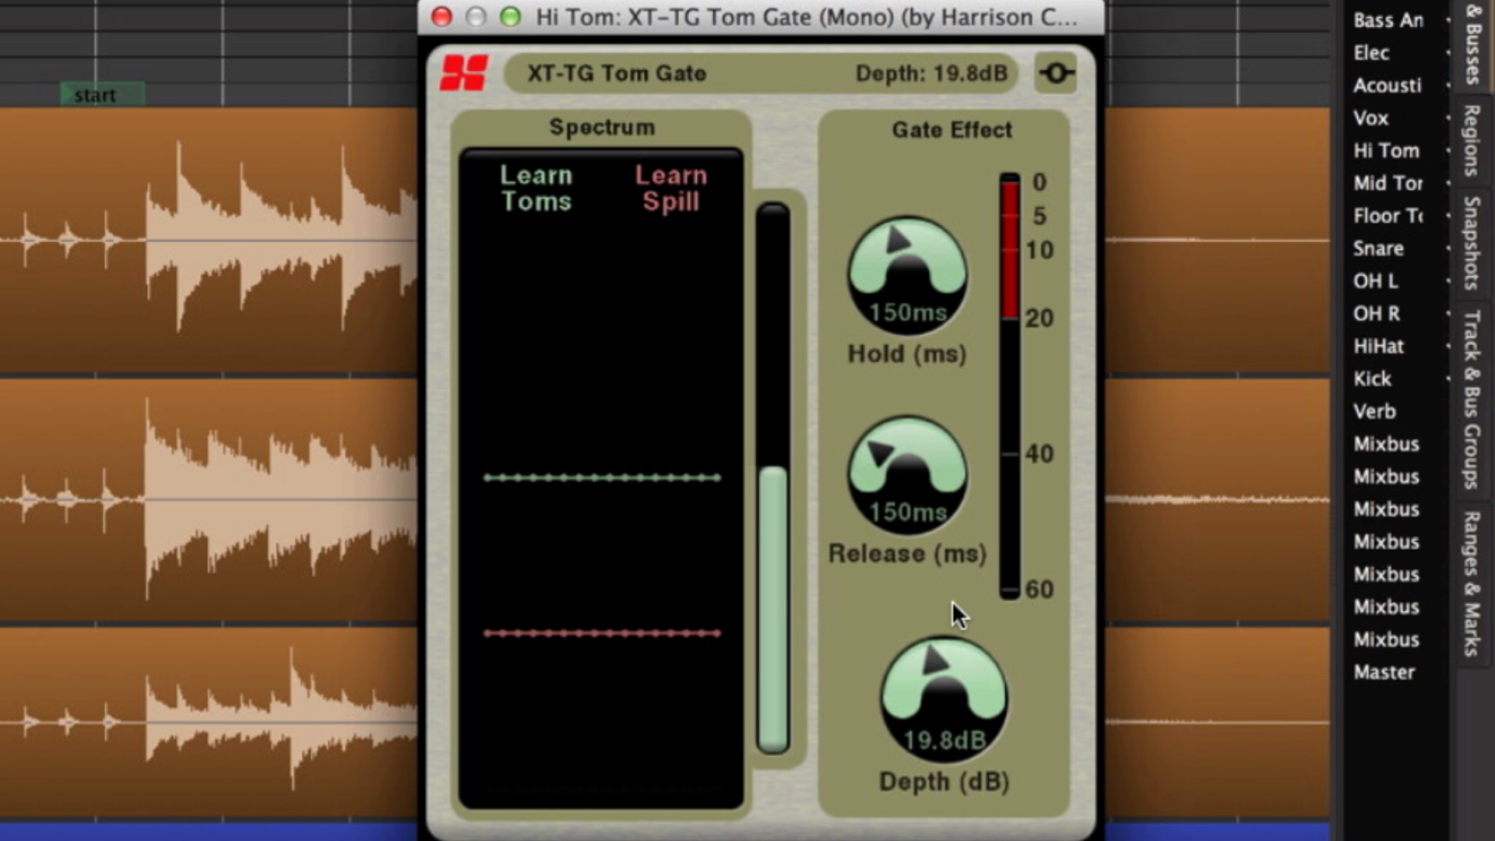
pyautogui.moveTo(933, 646); pyautogui.dragTo(915, 678)
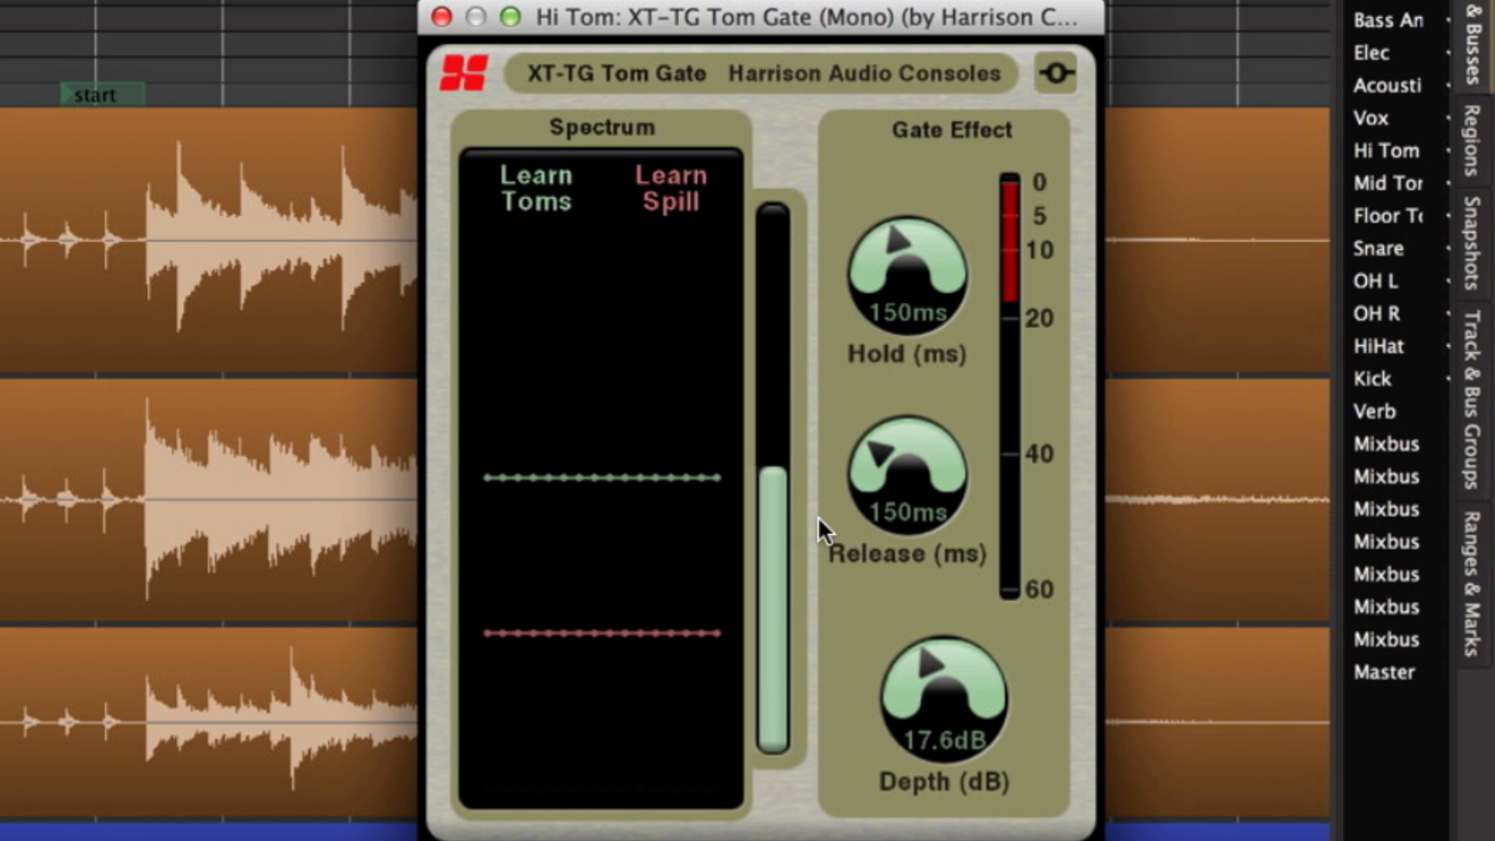
pyautogui.moveTo(773, 498)
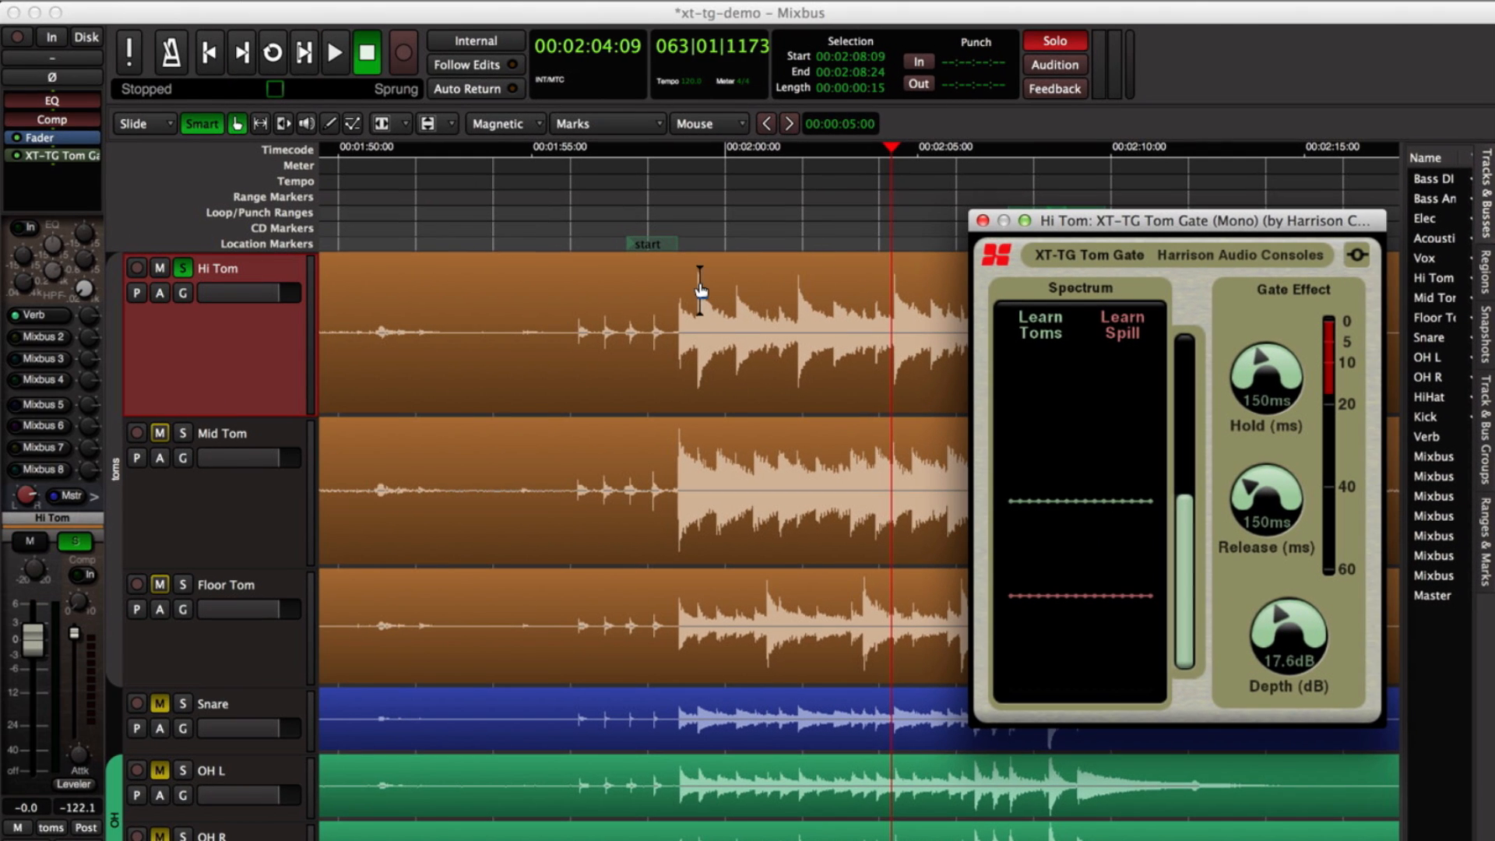
# Select the range 00:01:59:06 to 00:02:00:07 over a tom hit on the Hi Tom track and loop it.
pyautogui.click(692, 289)
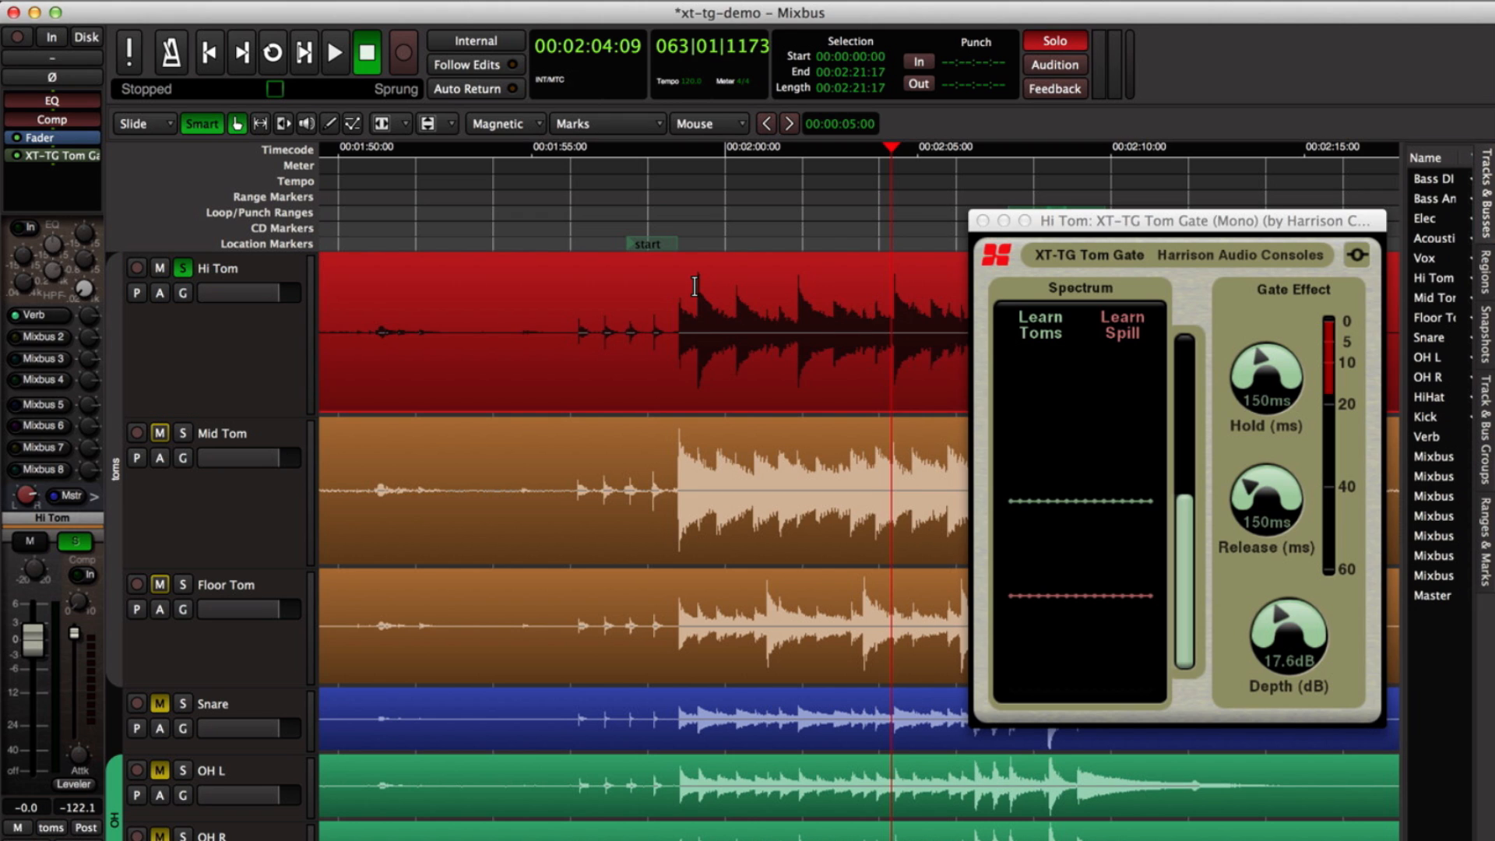
pyautogui.press('r')
pyautogui.click(693, 286)
pyautogui.moveTo(694, 287); pyautogui.dragTo(734, 295)
pyautogui.rightClick(719, 335)
pyautogui.click(747, 363)
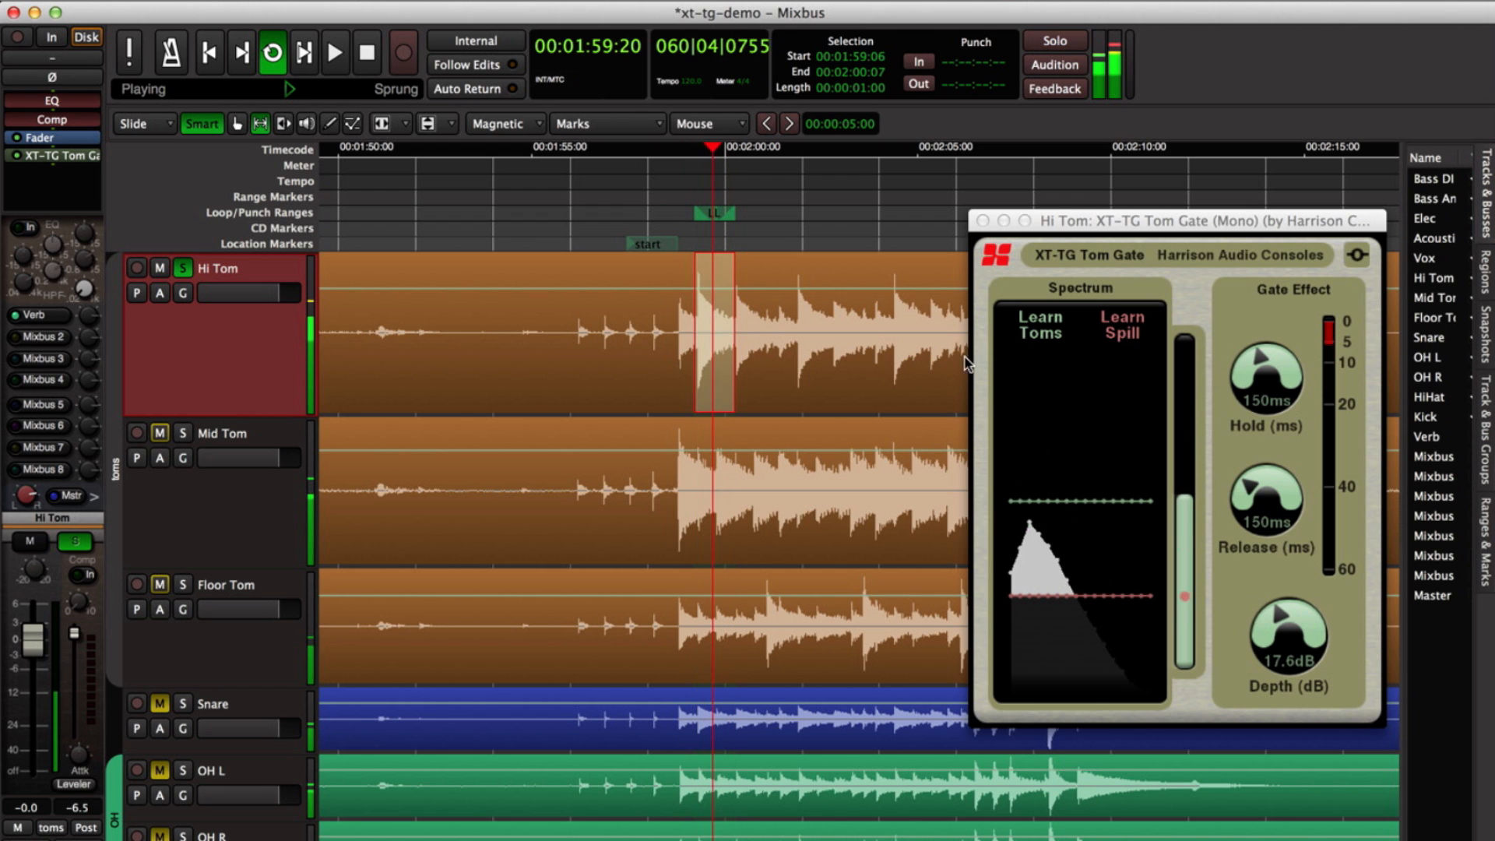
# Capture the tom spectrum from the looped hit with Learn Toms in the Tom Gate.
pyautogui.click(1042, 327)
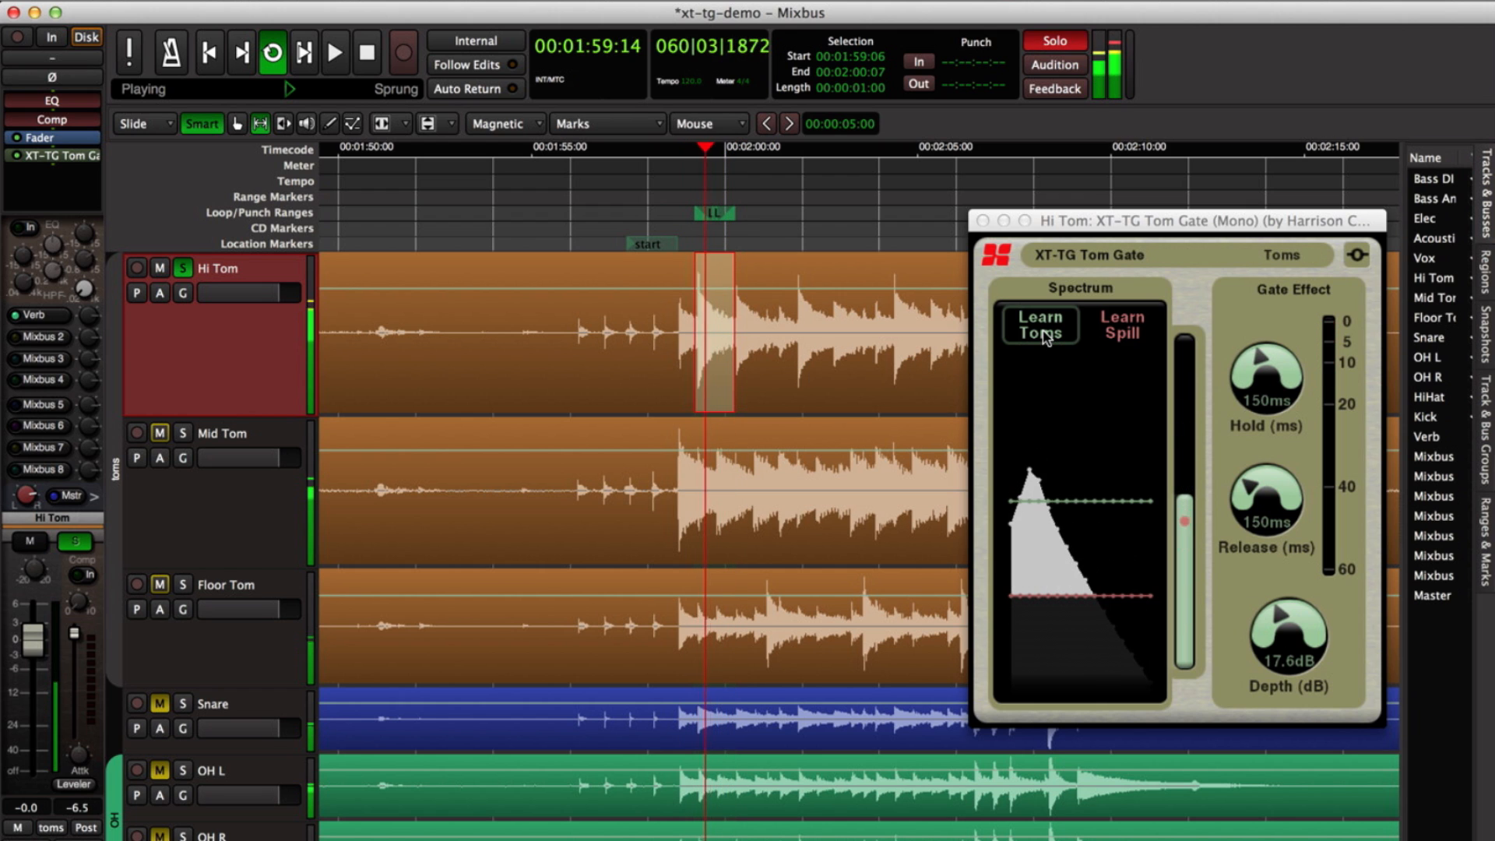
pyautogui.click(1045, 338)
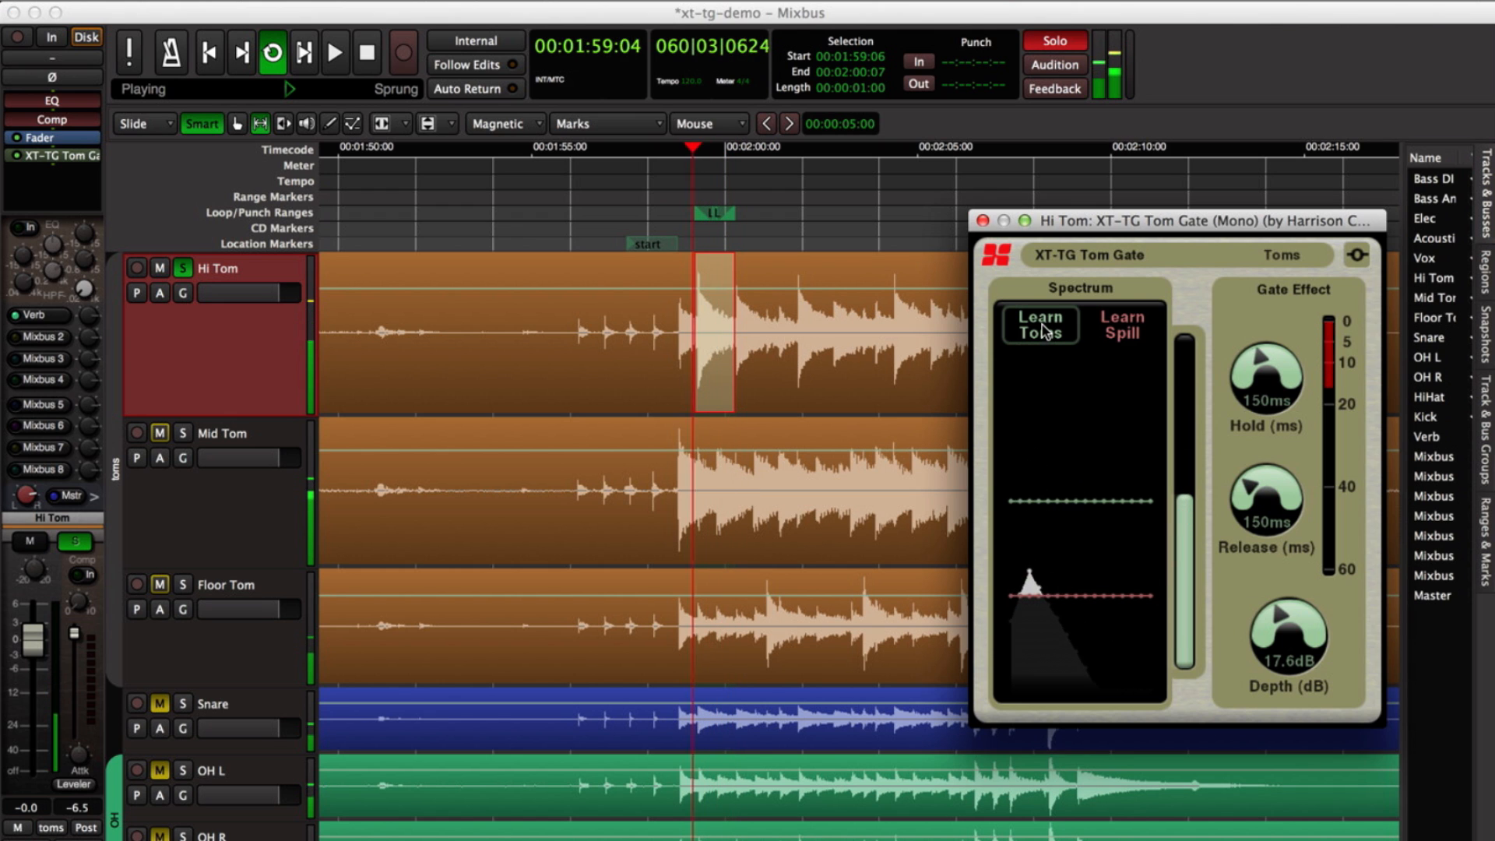
pyautogui.click(1044, 334)
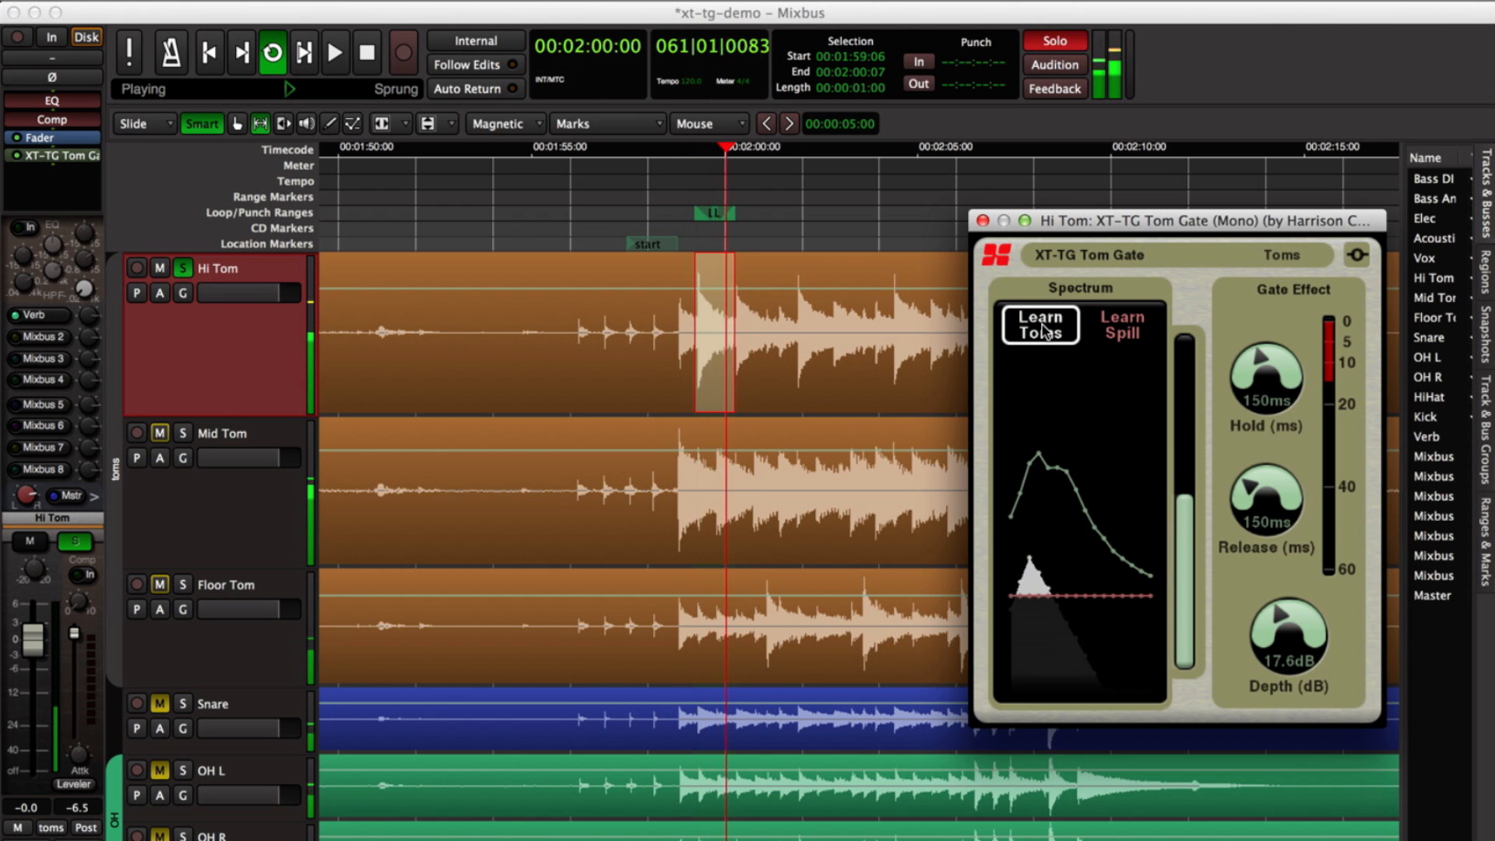
pyautogui.click(1044, 334)
# Leave the loop and play the Hi Tom track from 00:01:57:24 to audition the gate with the learned tom curve.
pyautogui.click(824, 240)
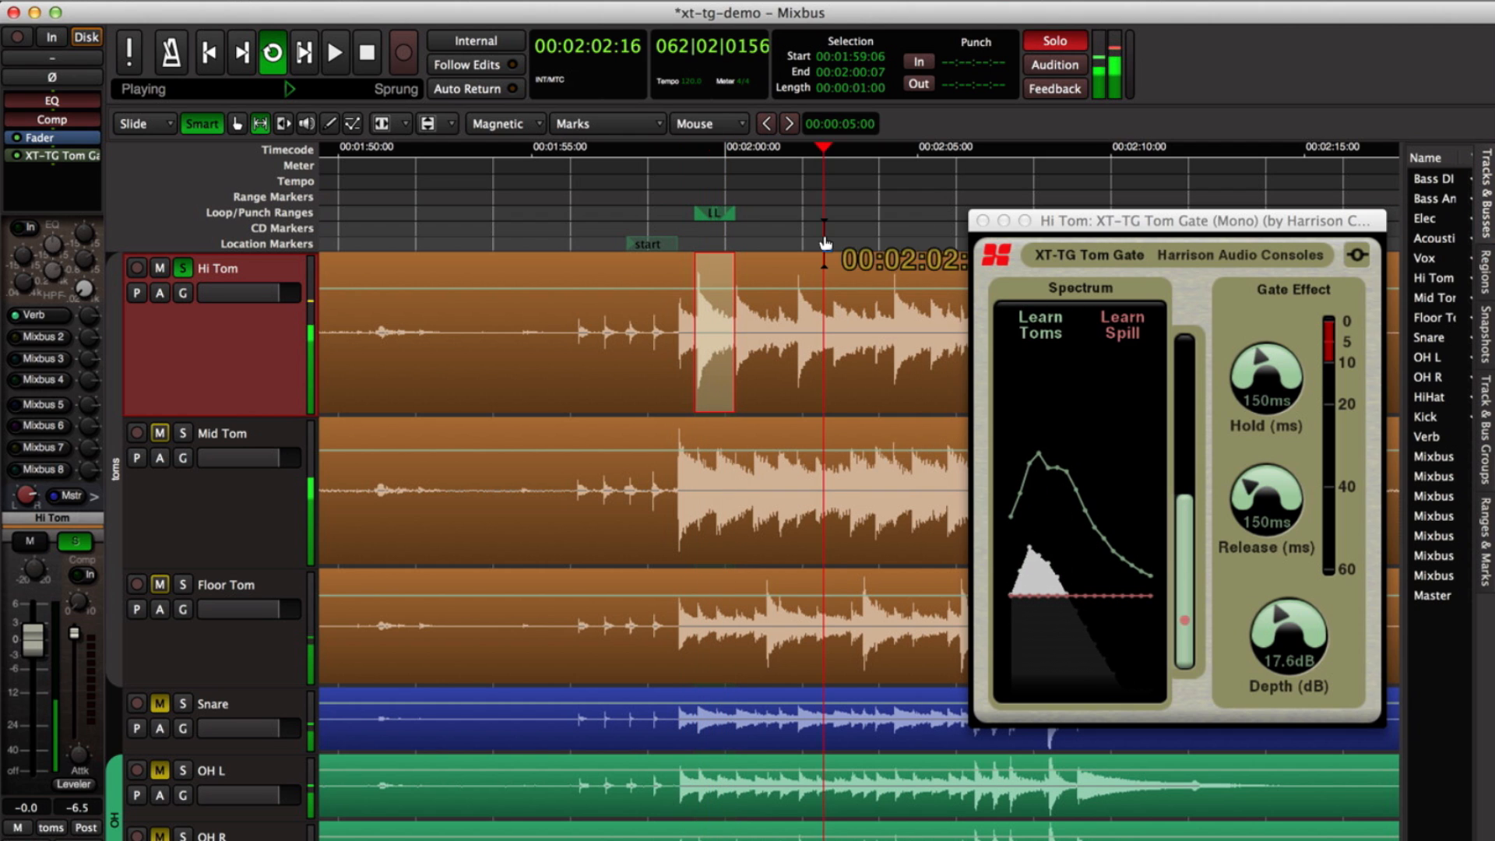
pyautogui.press('space')
pyautogui.press('space')
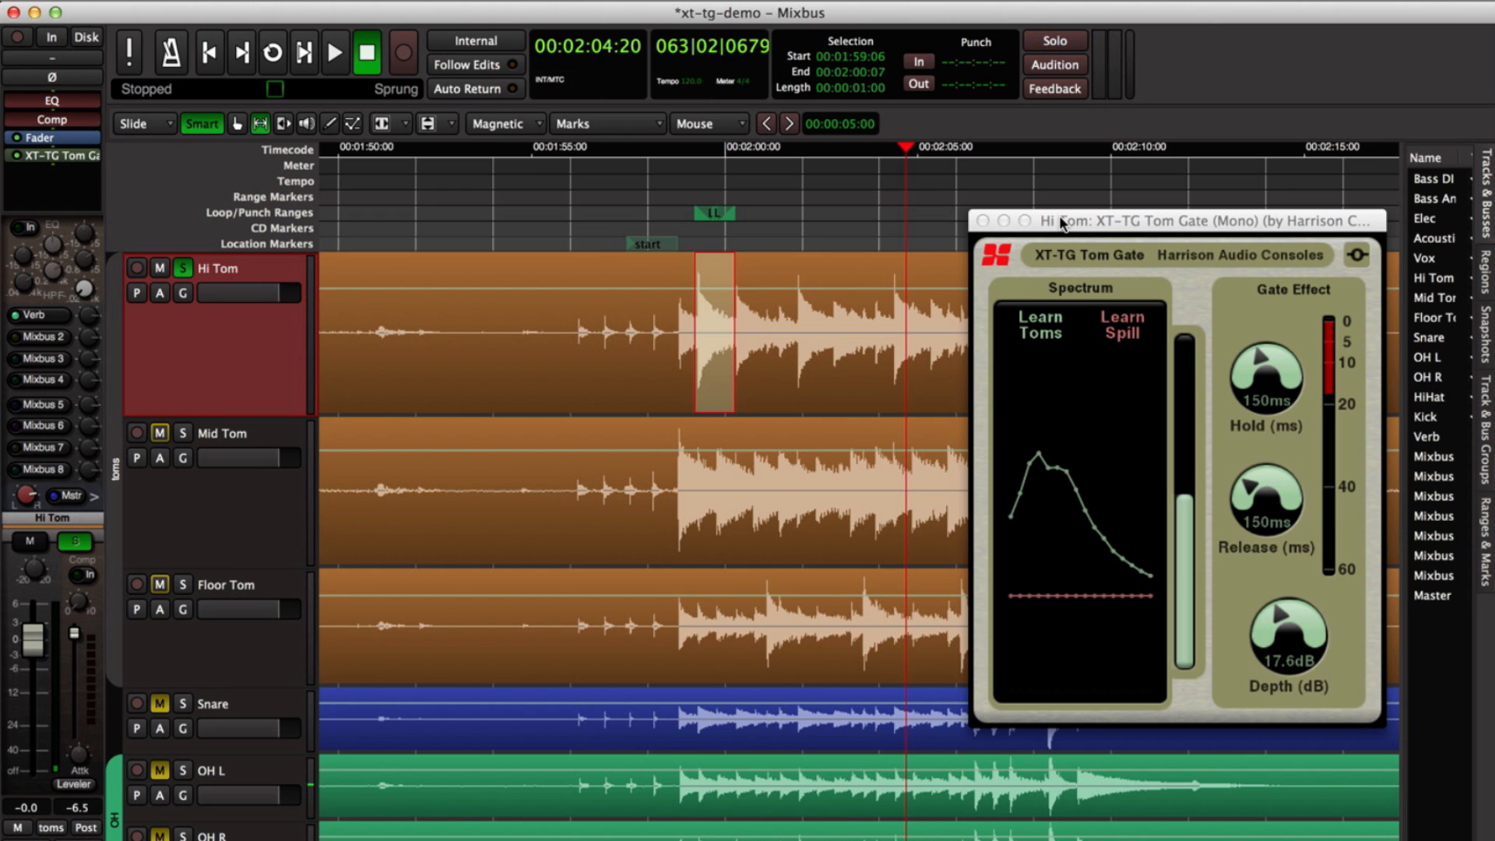
pyautogui.moveTo(849, 207); pyautogui.dragTo(641, 184)
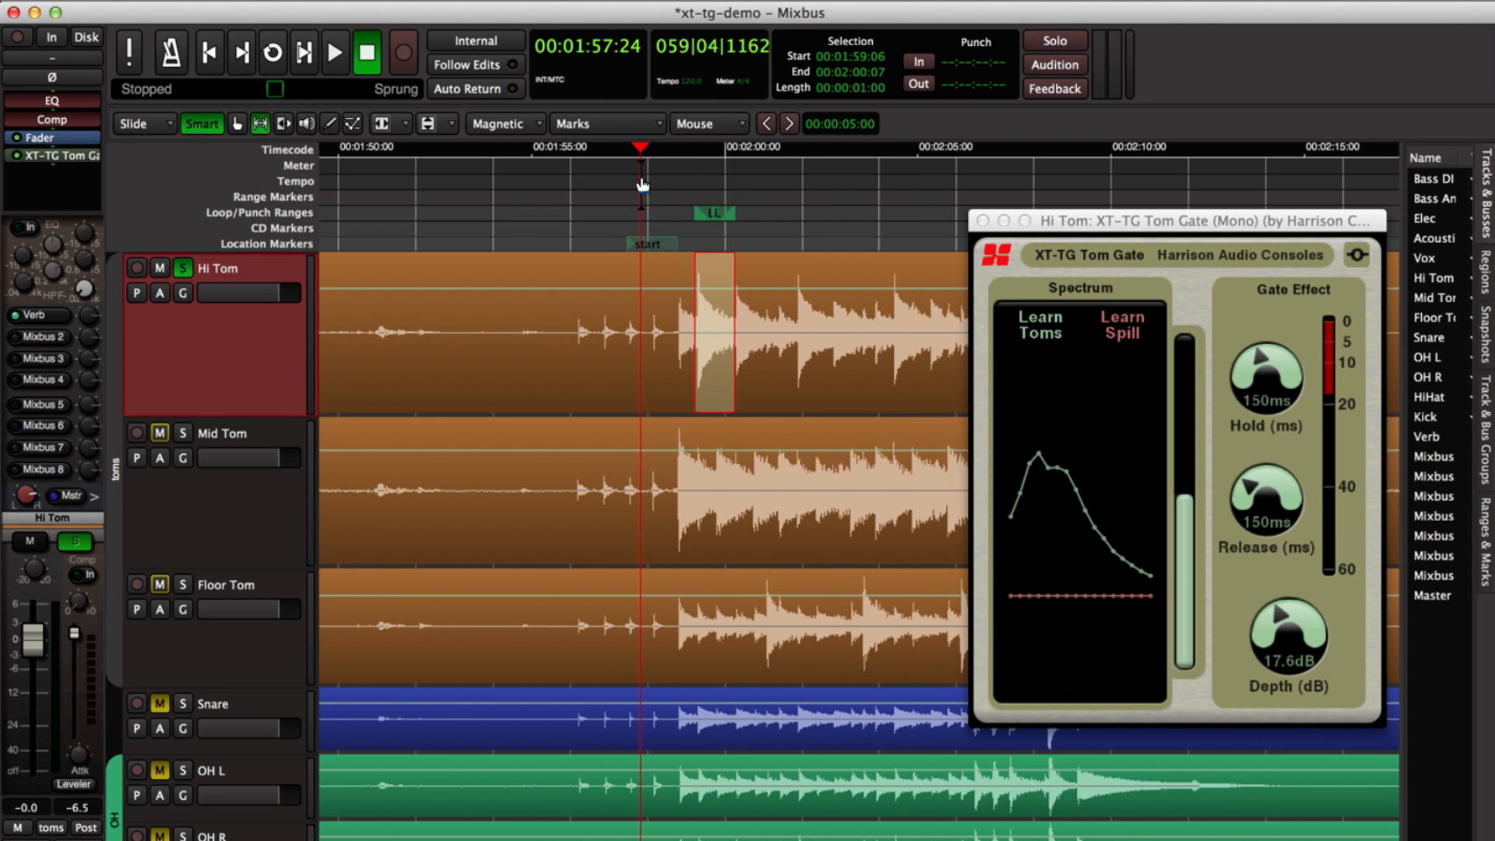
pyautogui.press('space')
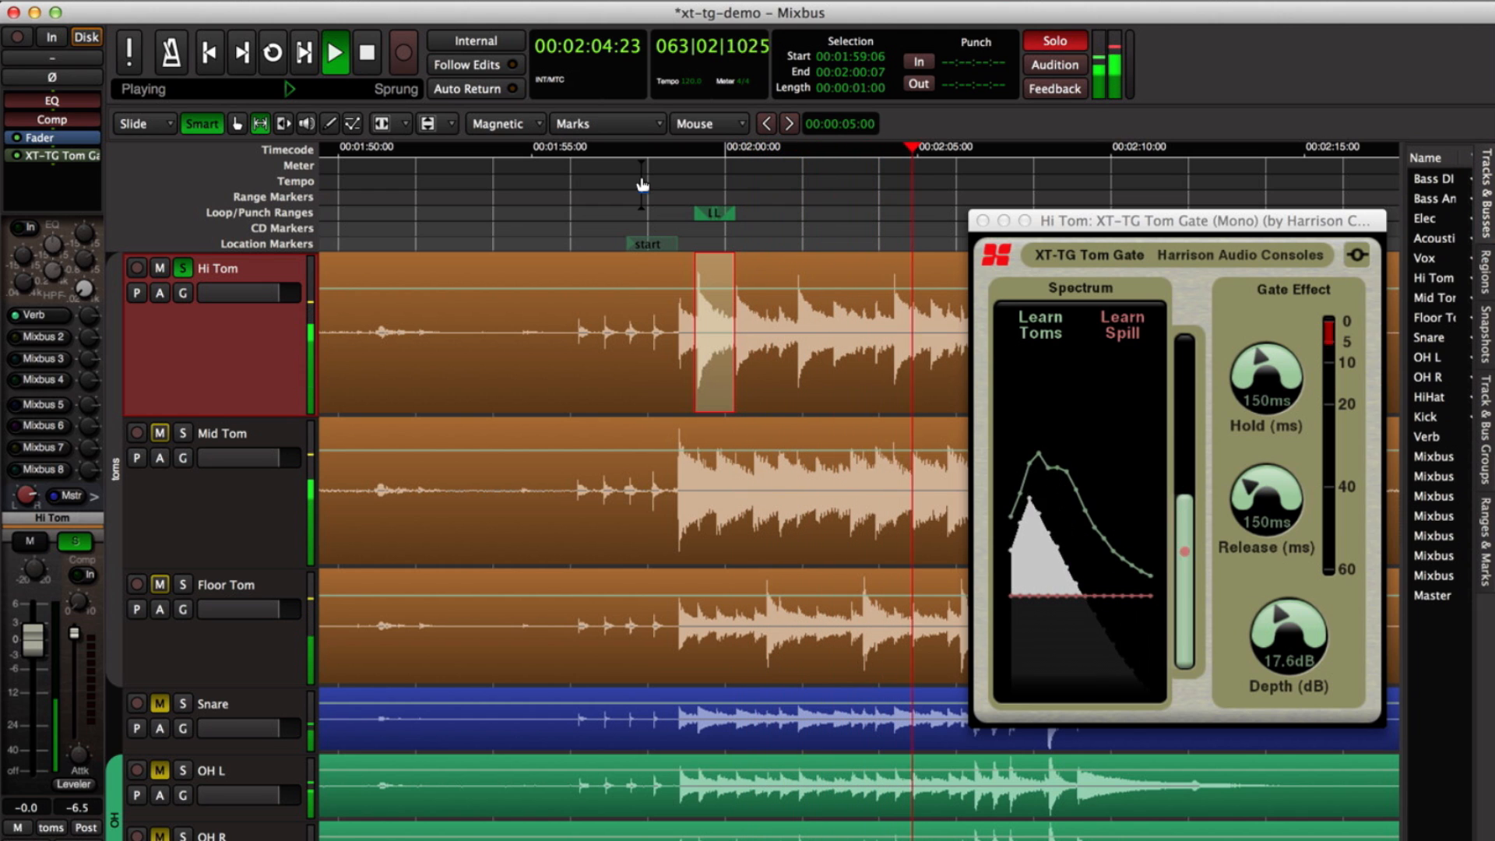
pyautogui.press('space')
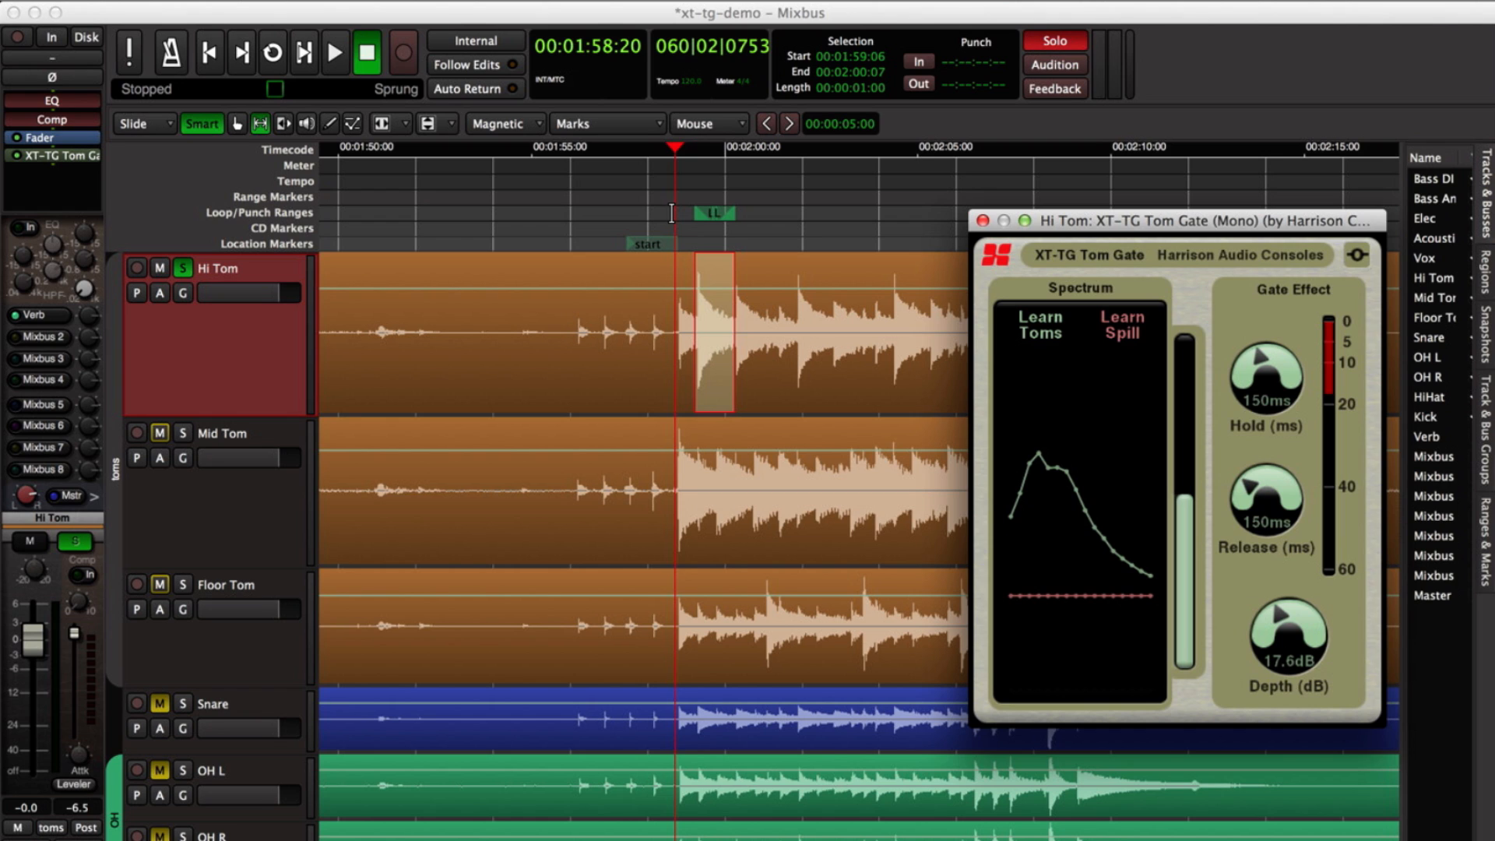
# Set the Tom Gate's depth to 40.0 dB.
pyautogui.moveTo(685, 189); pyautogui.dragTo(672, 187)
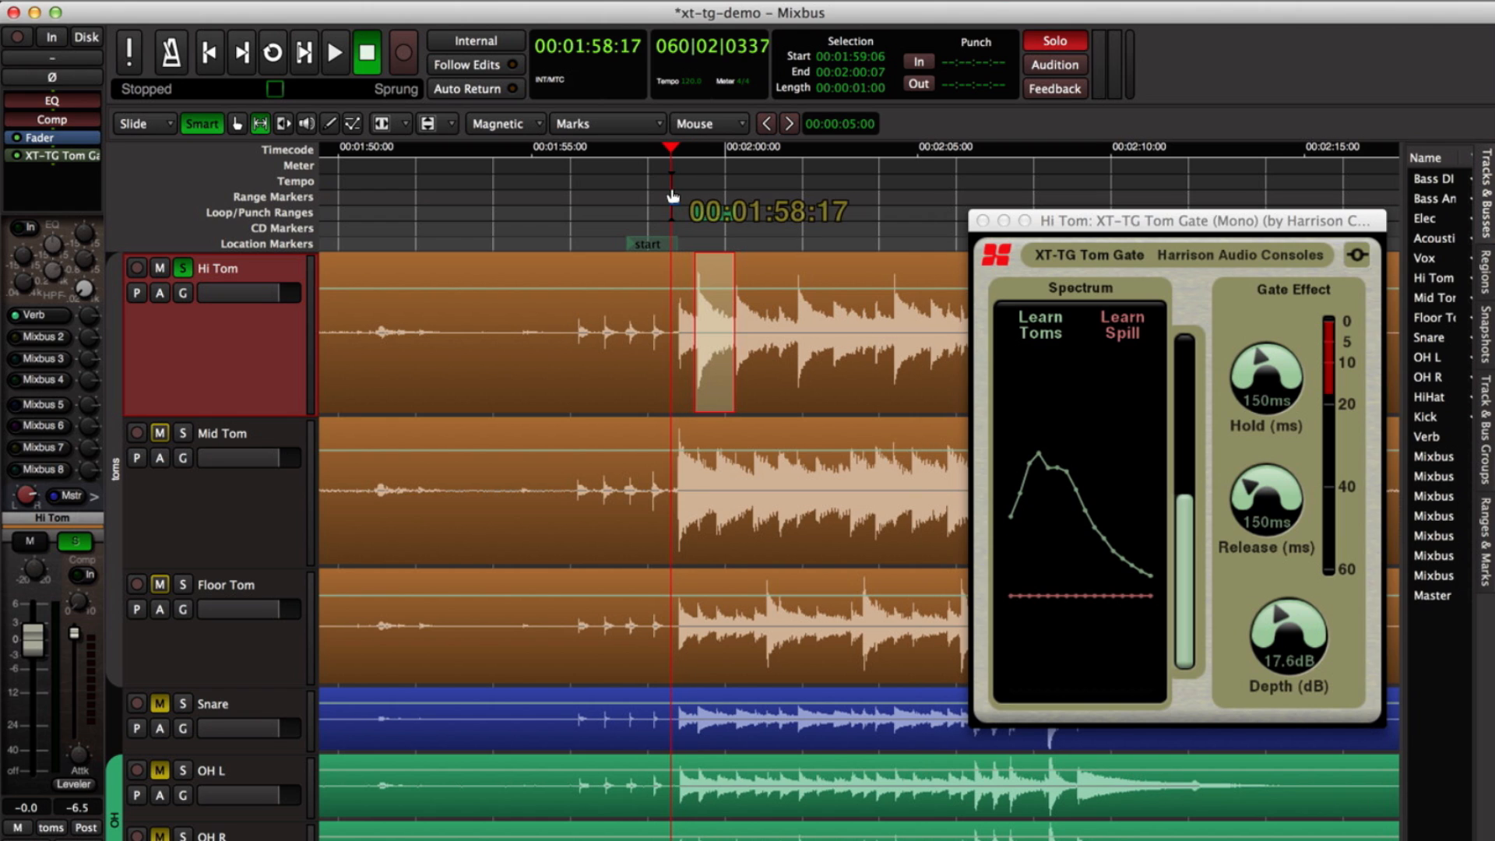
pyautogui.click(1302, 604)
pyautogui.moveTo(1302, 600); pyautogui.dragTo(1284, 654)
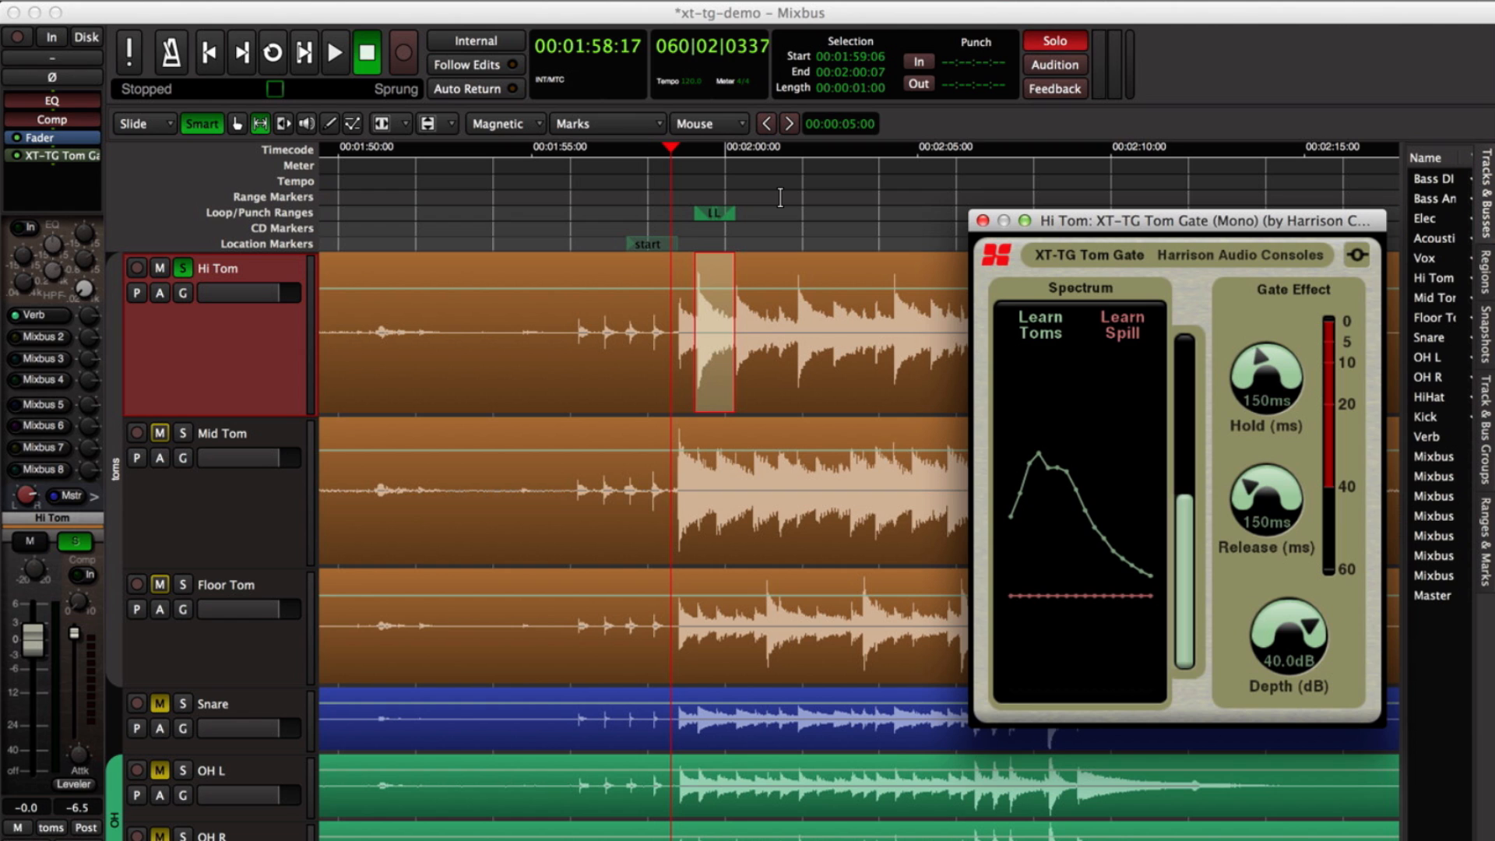
# Play the Hi Tom track from just before its first loud hits to audition the deeper gating.
pyautogui.moveTo(713, 186); pyautogui.dragTo(678, 191)
pyautogui.press('space')
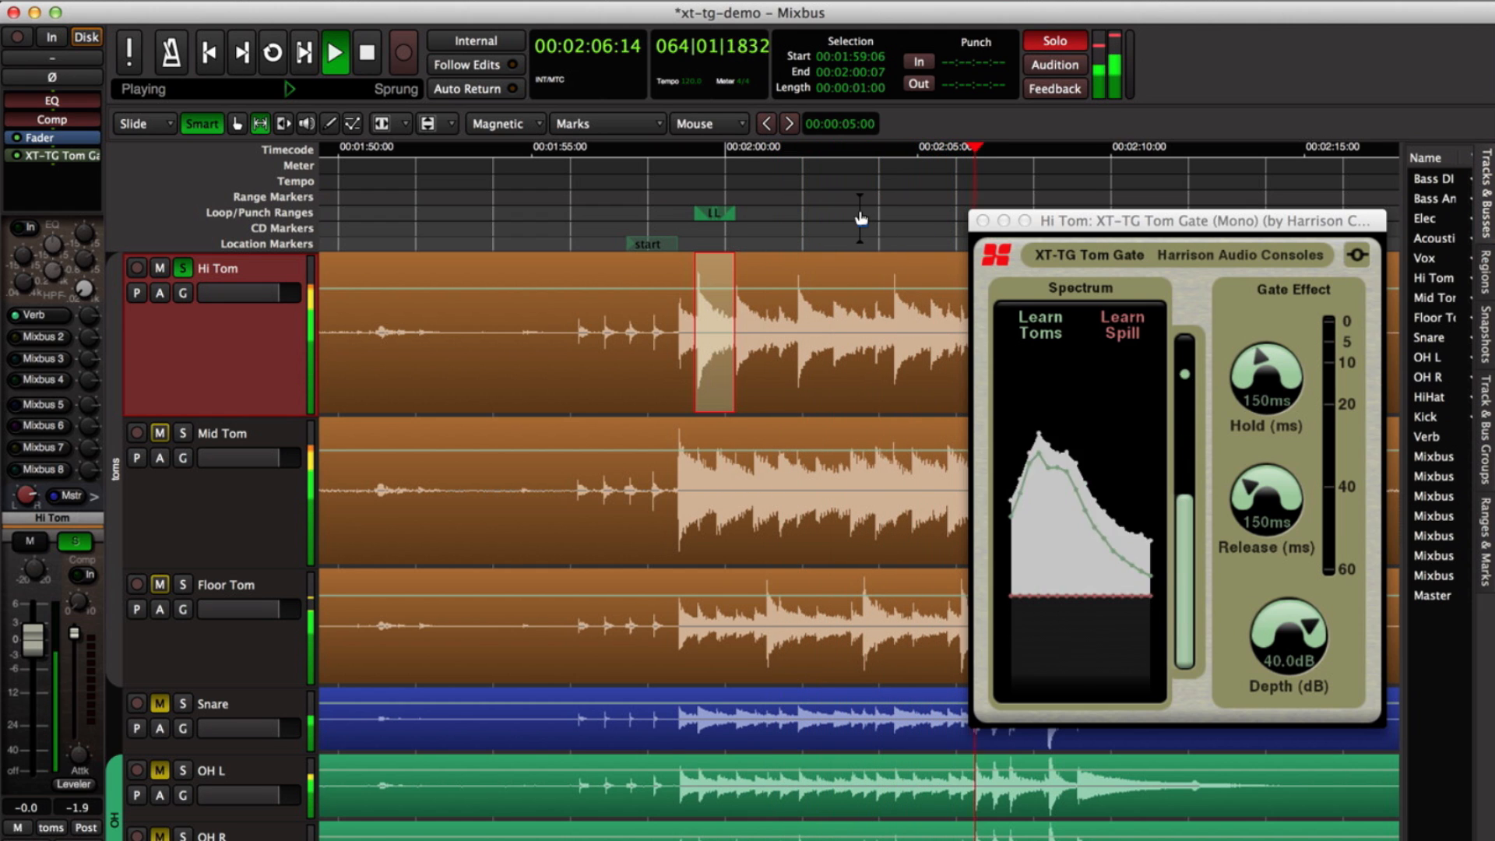
pyautogui.press('space')
# Move the plugin window off the late hits and audition that passage from 00:02:07:20 and again from 00:02:06:05.
pyautogui.moveTo(1101, 222); pyautogui.dragTo(521, 343)
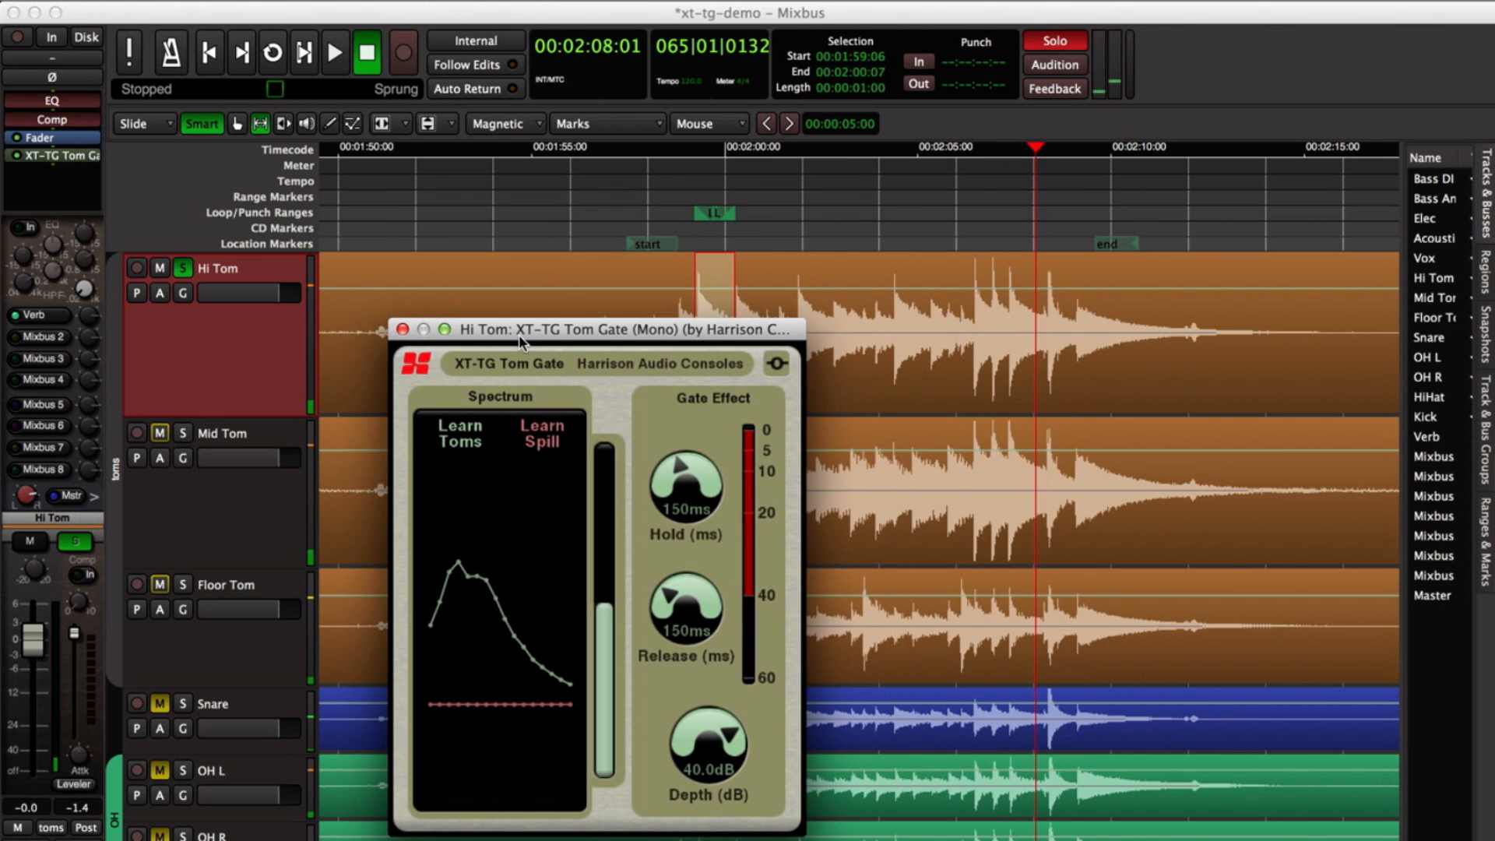
pyautogui.moveTo(934, 206); pyautogui.dragTo(1024, 219)
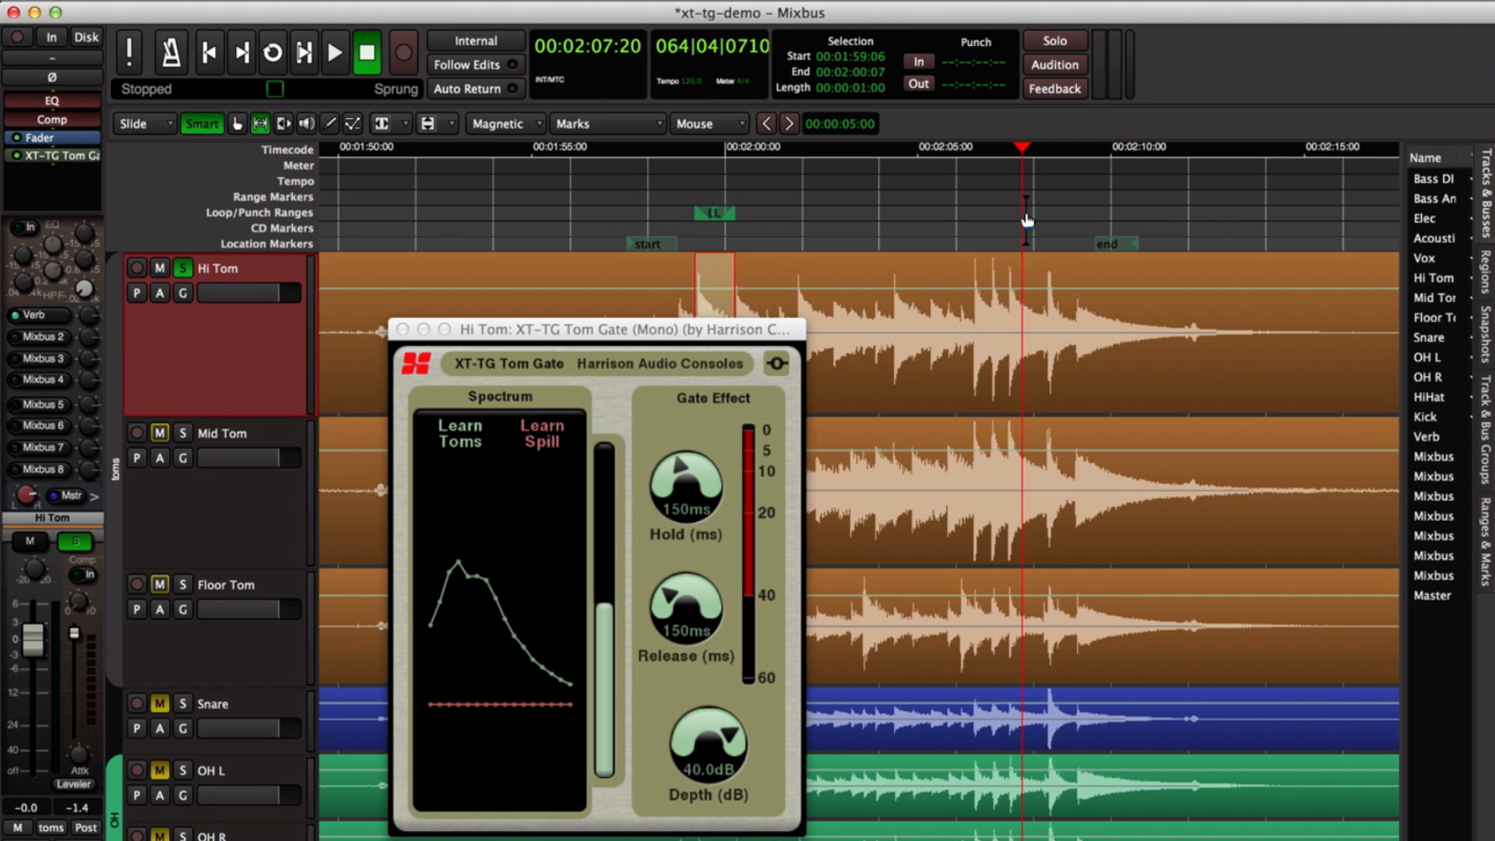
pyautogui.press('space')
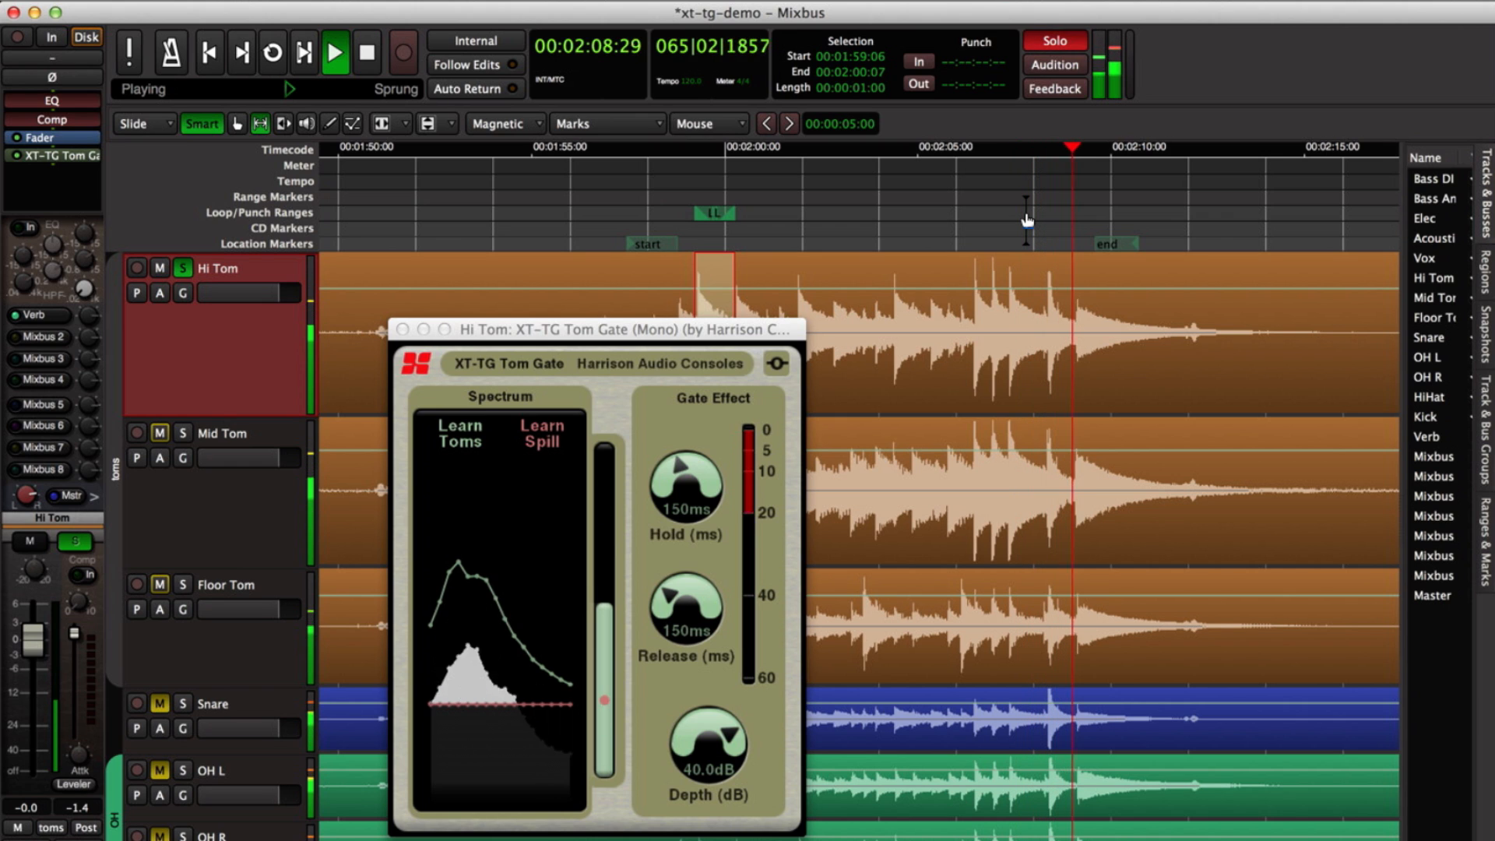
pyautogui.press('space')
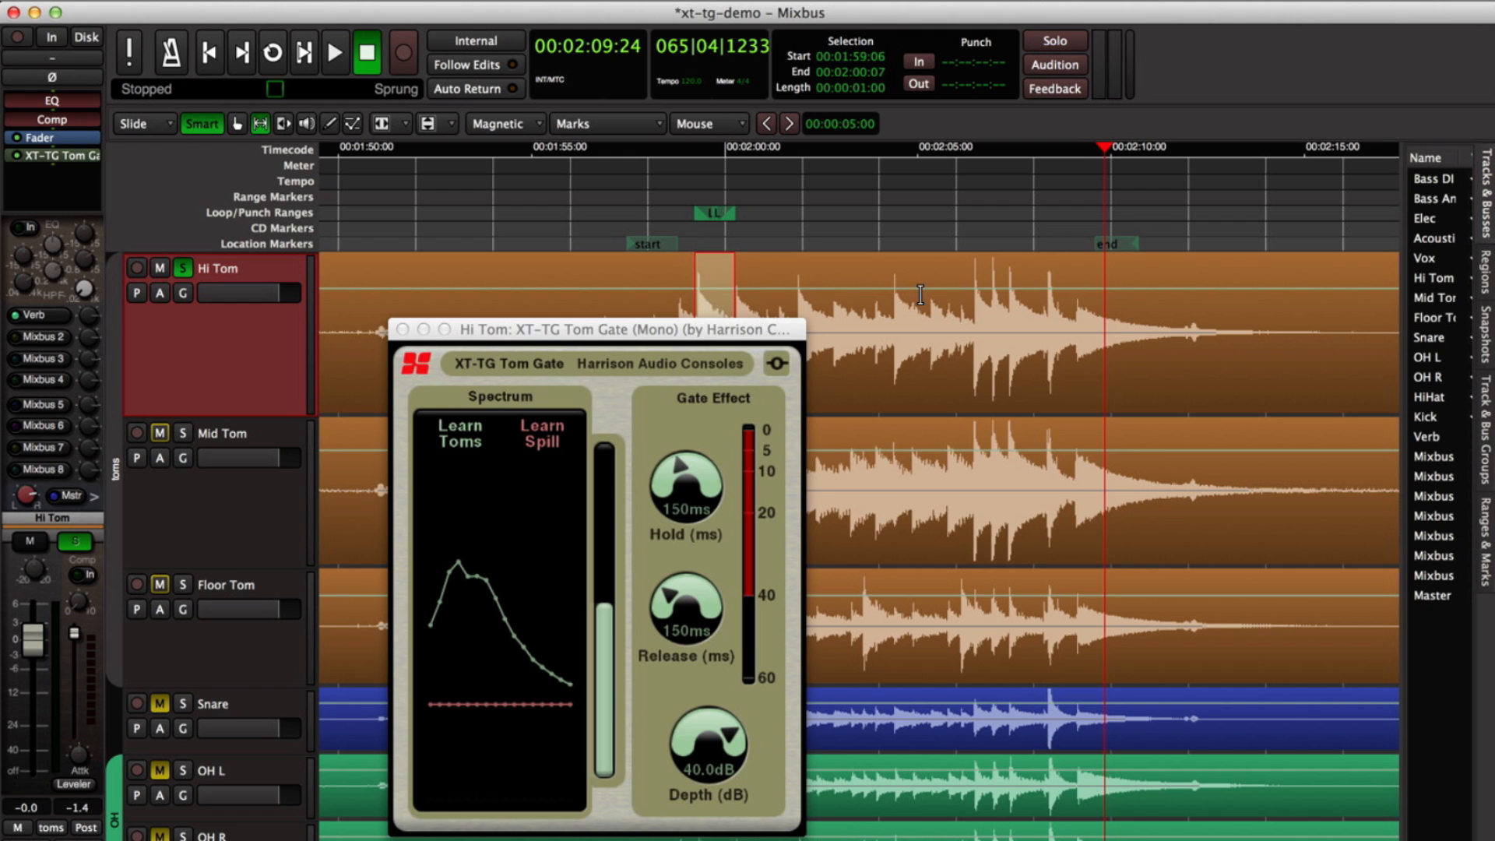
pyautogui.moveTo(1023, 212); pyautogui.dragTo(964, 212)
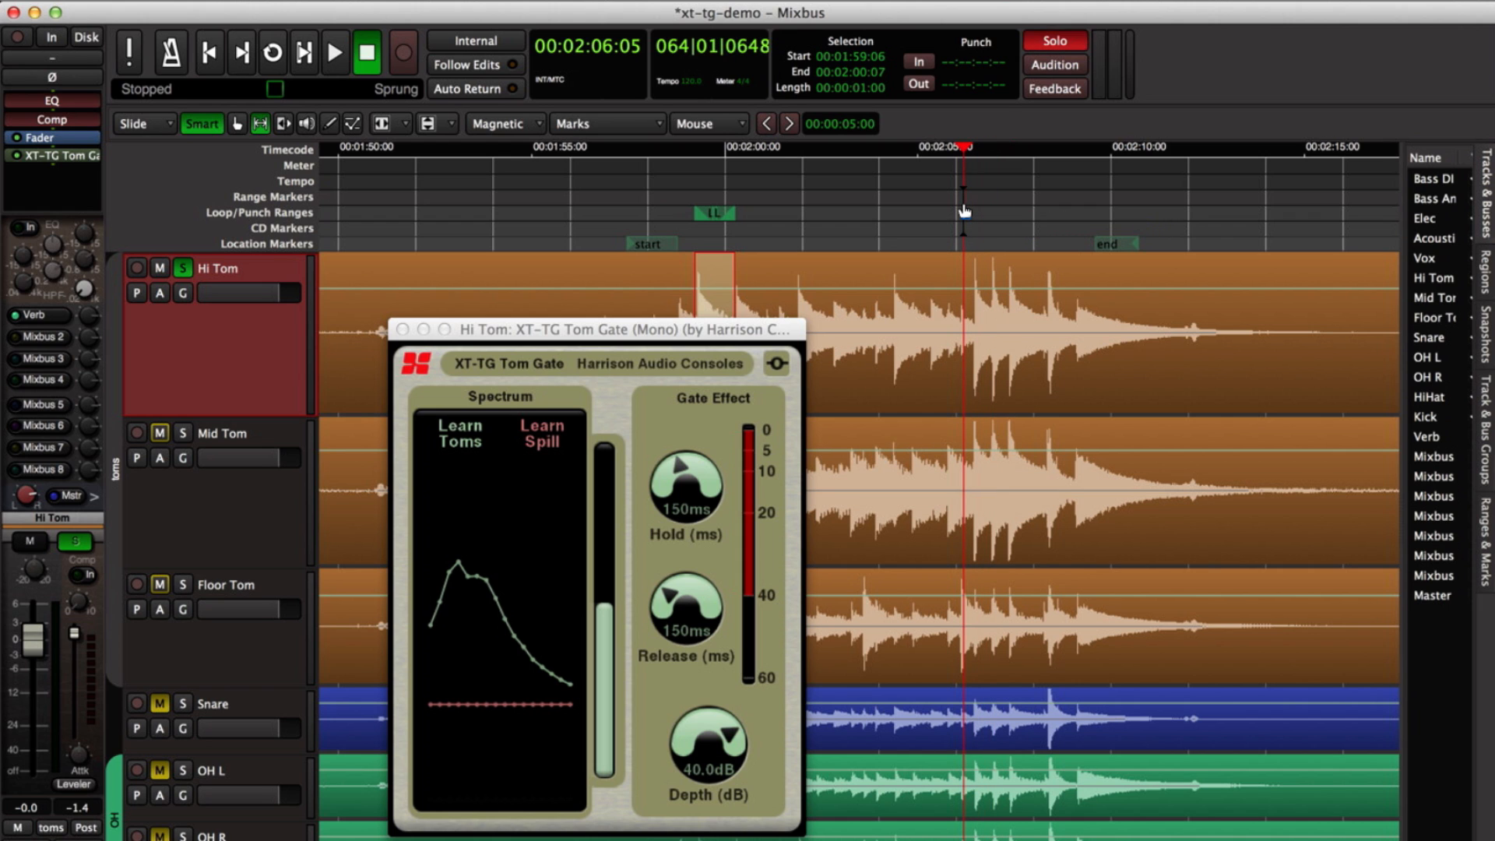
pyautogui.press('space')
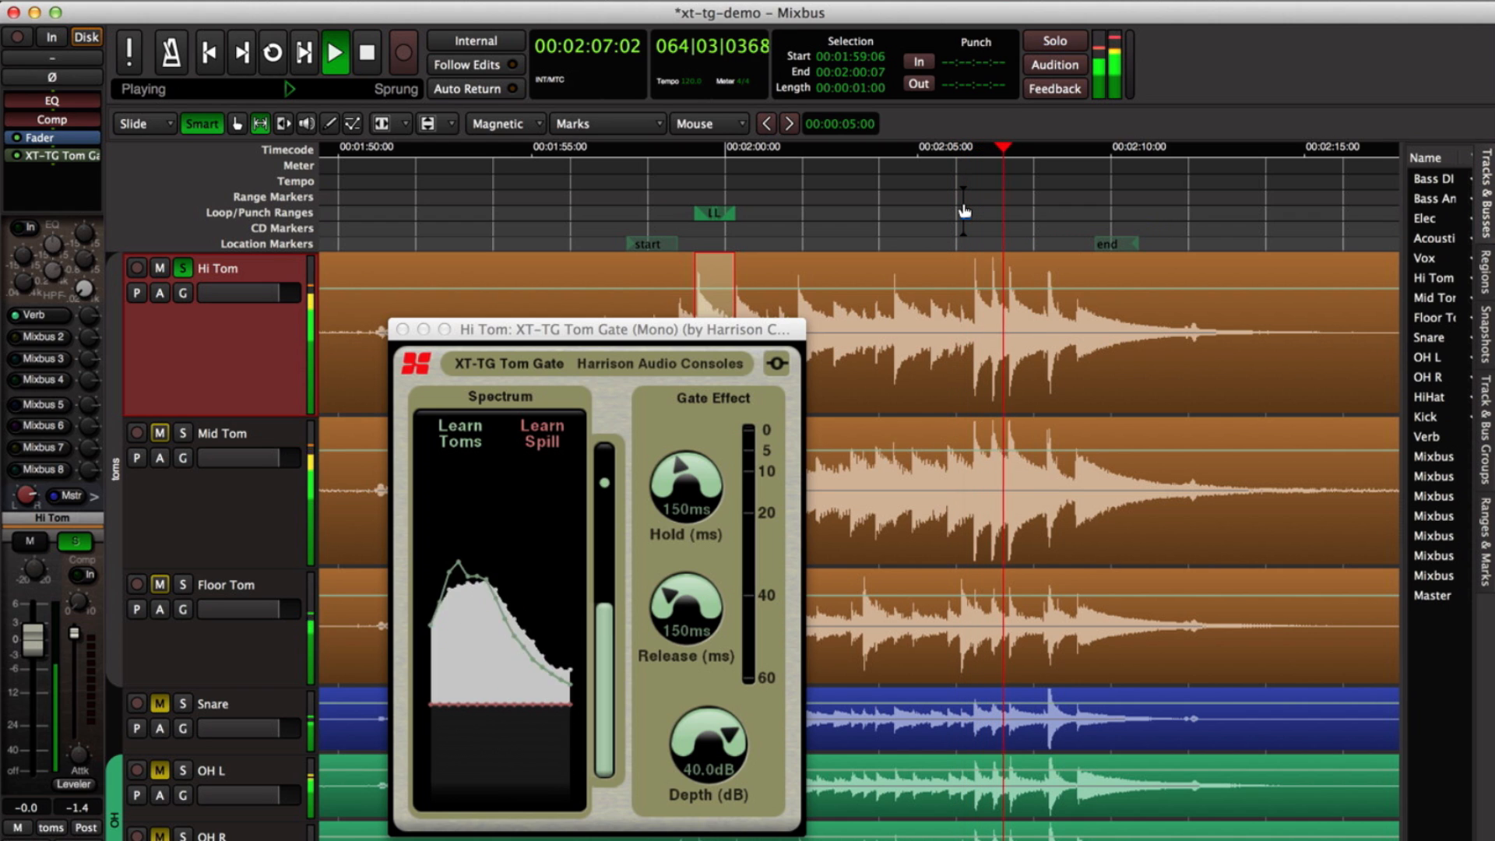
pyautogui.press('space')
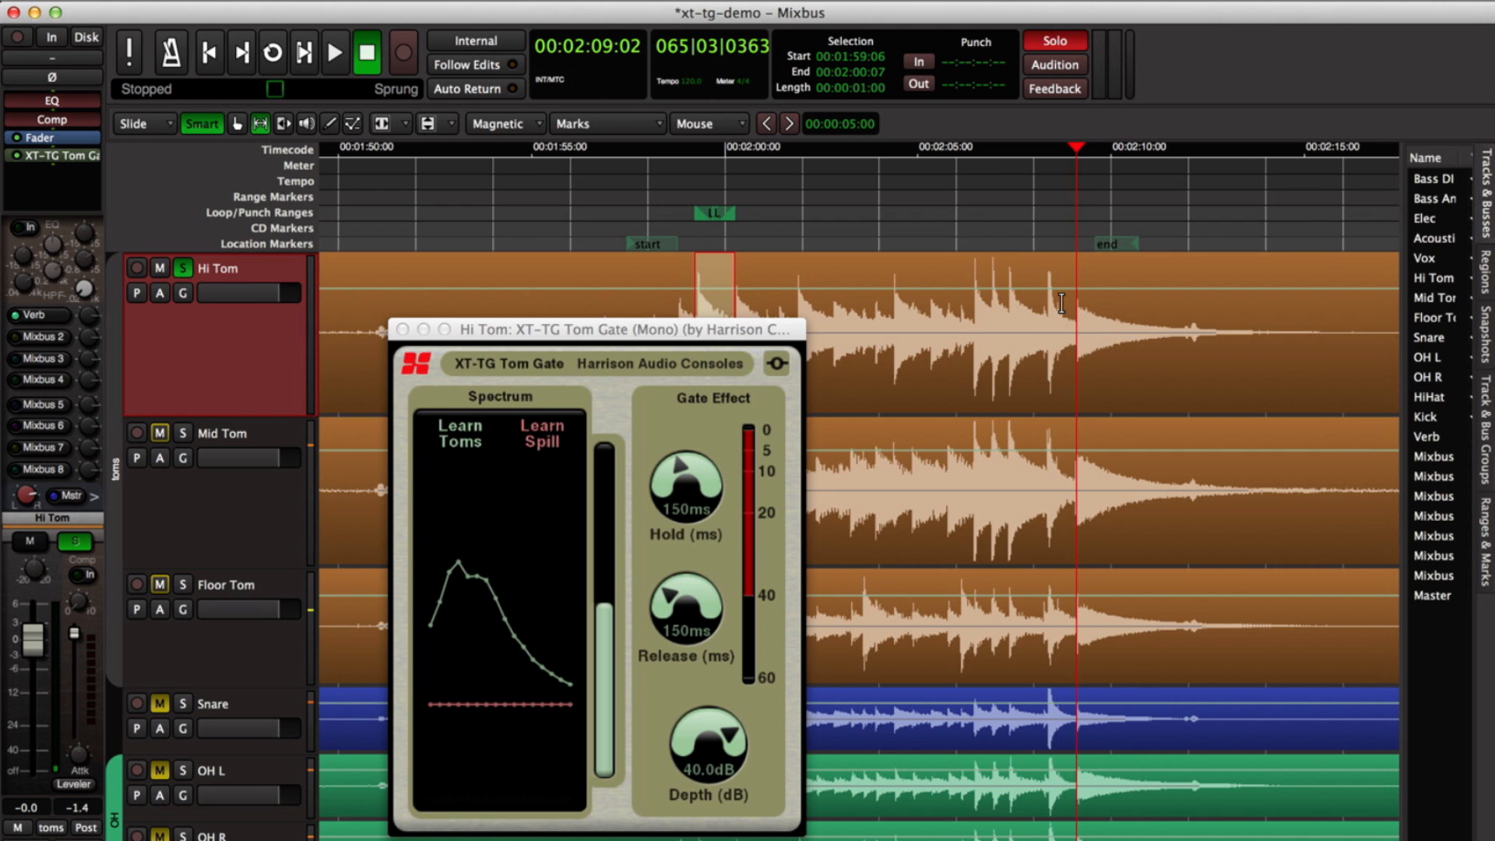
# Select the range 00:02:08:10 to 00:02:08:19 over the snare spill on the Hi Tom track and loop it.
pyautogui.scroll(1, 1062, 303)
pyautogui.moveTo(1025, 309); pyautogui.dragTo(1045, 310)
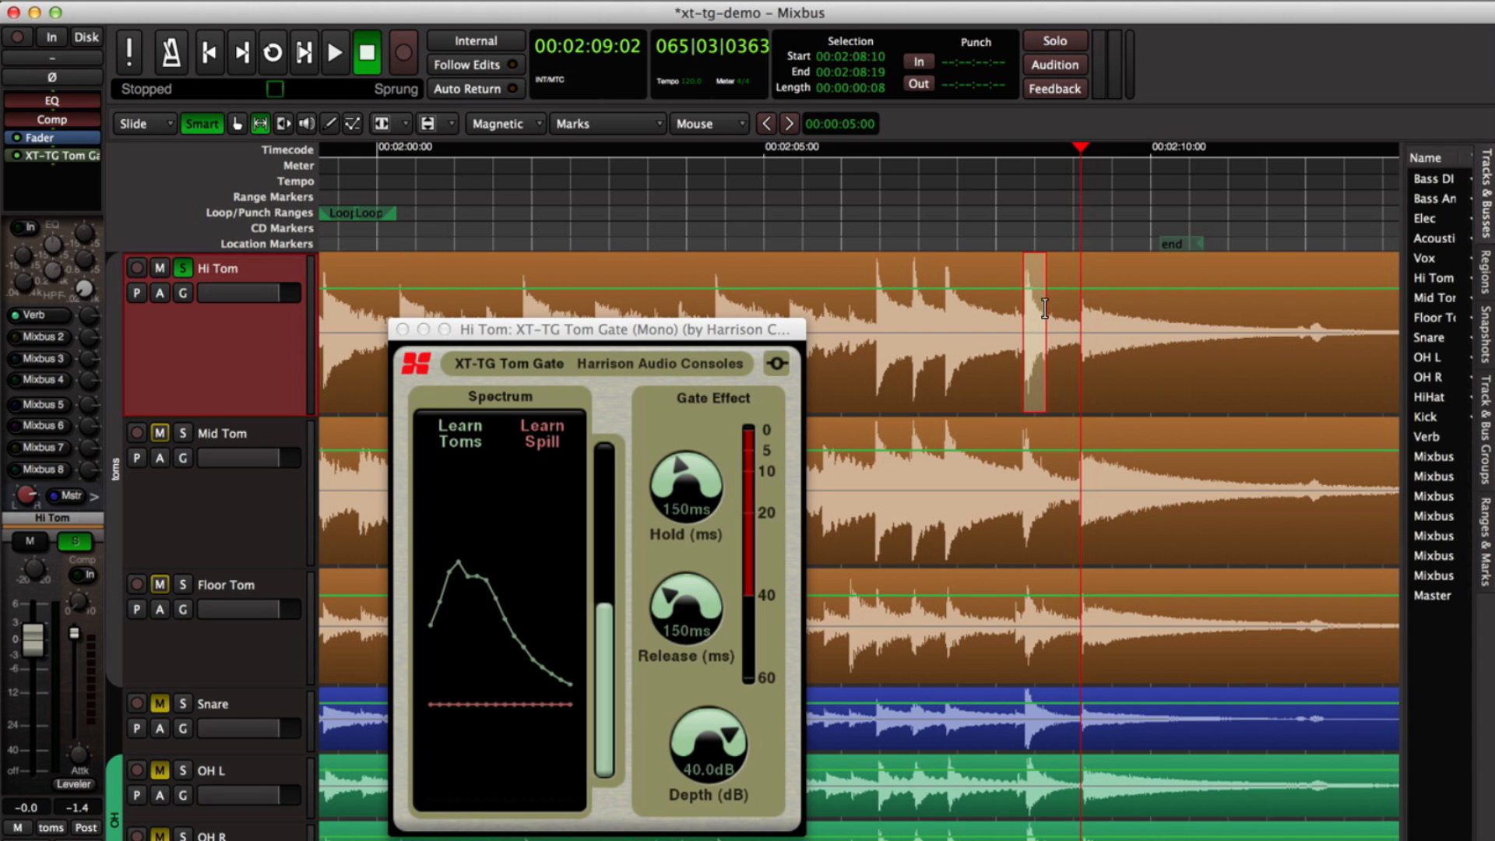
pyautogui.rightClick(1036, 354)
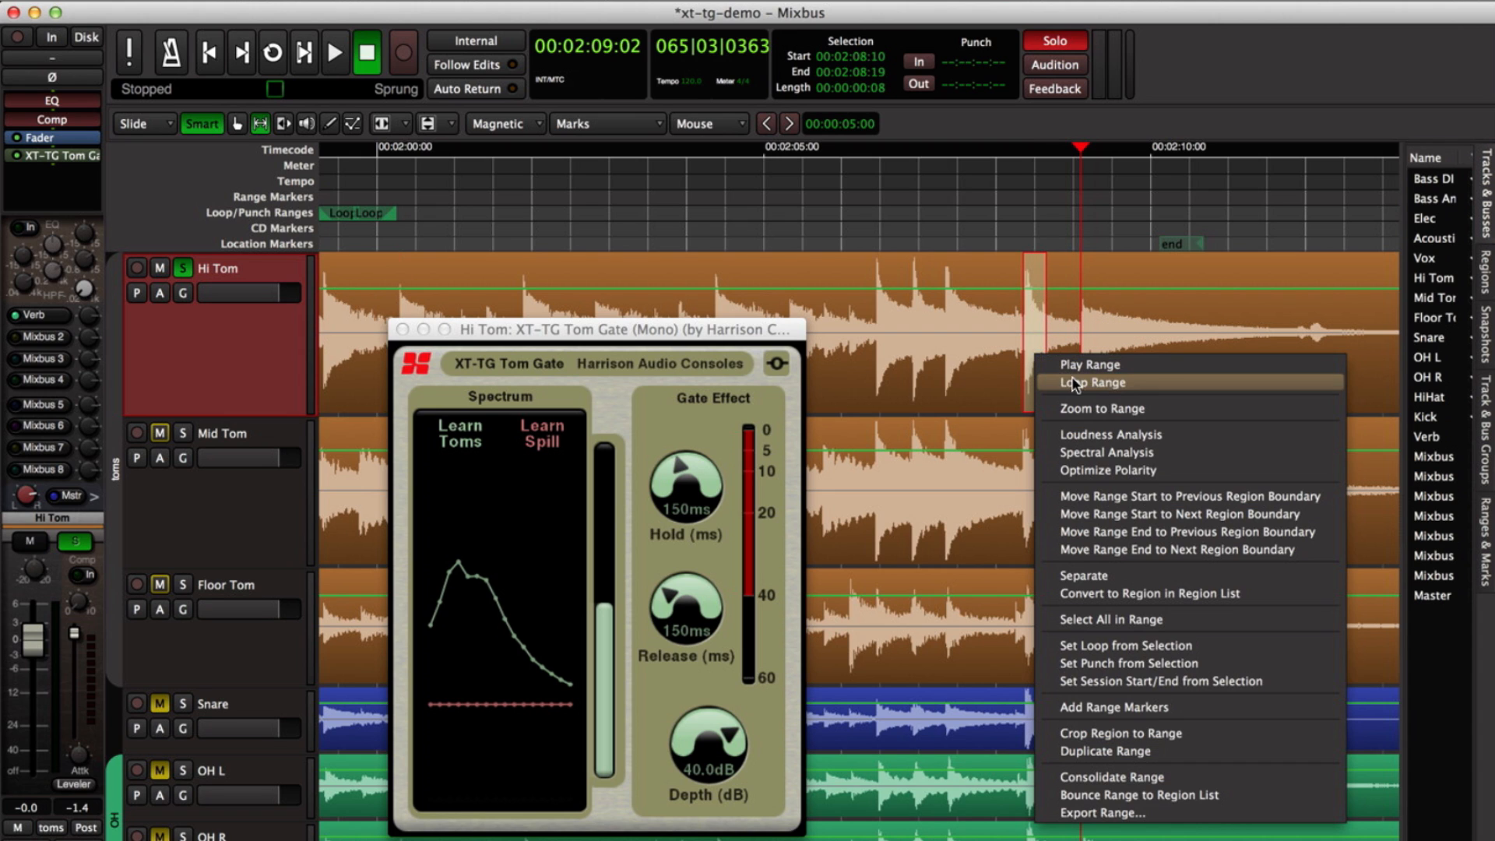
pyautogui.click(1056, 375)
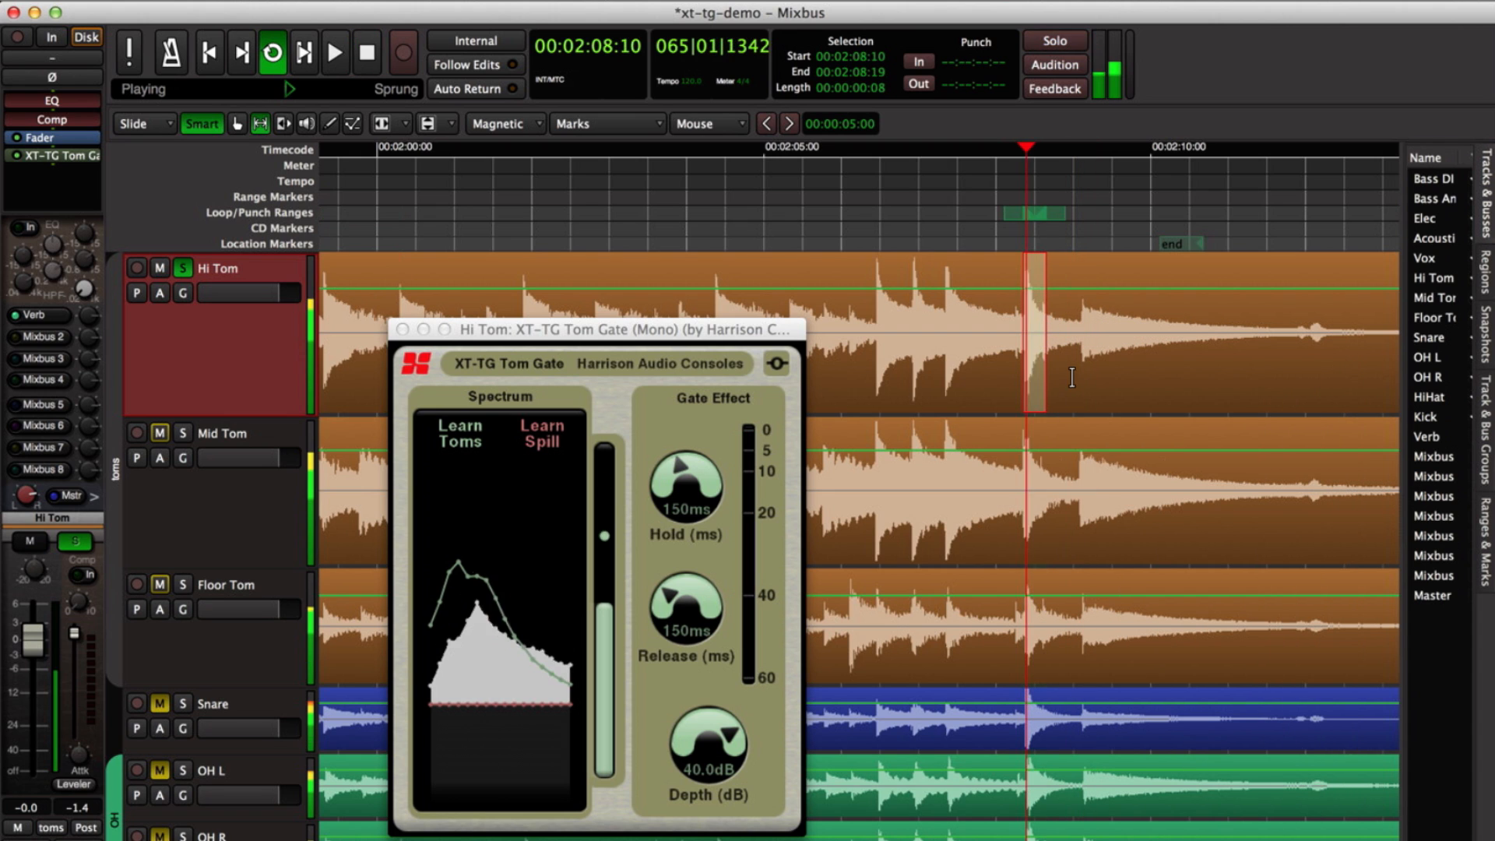
# Capture the snare spill spectrum from the looped range with Learn Spill in the Tom Gate.
pyautogui.click(545, 443)
pyautogui.click(542, 443)
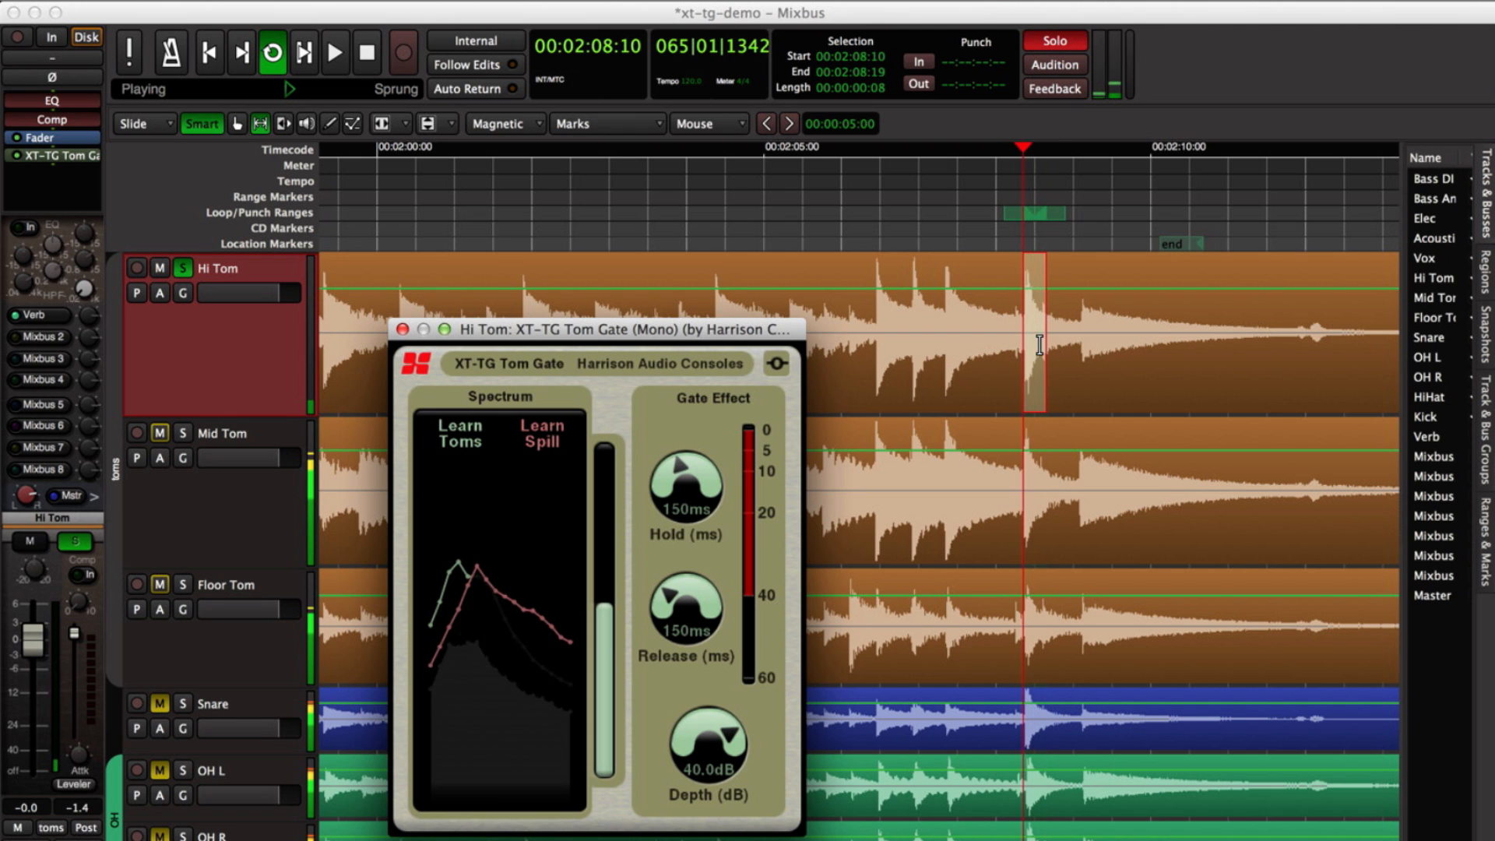
# Leave the loop, stop playback and move the playhead to 00:02:01:17.
pyautogui.click(950, 228)
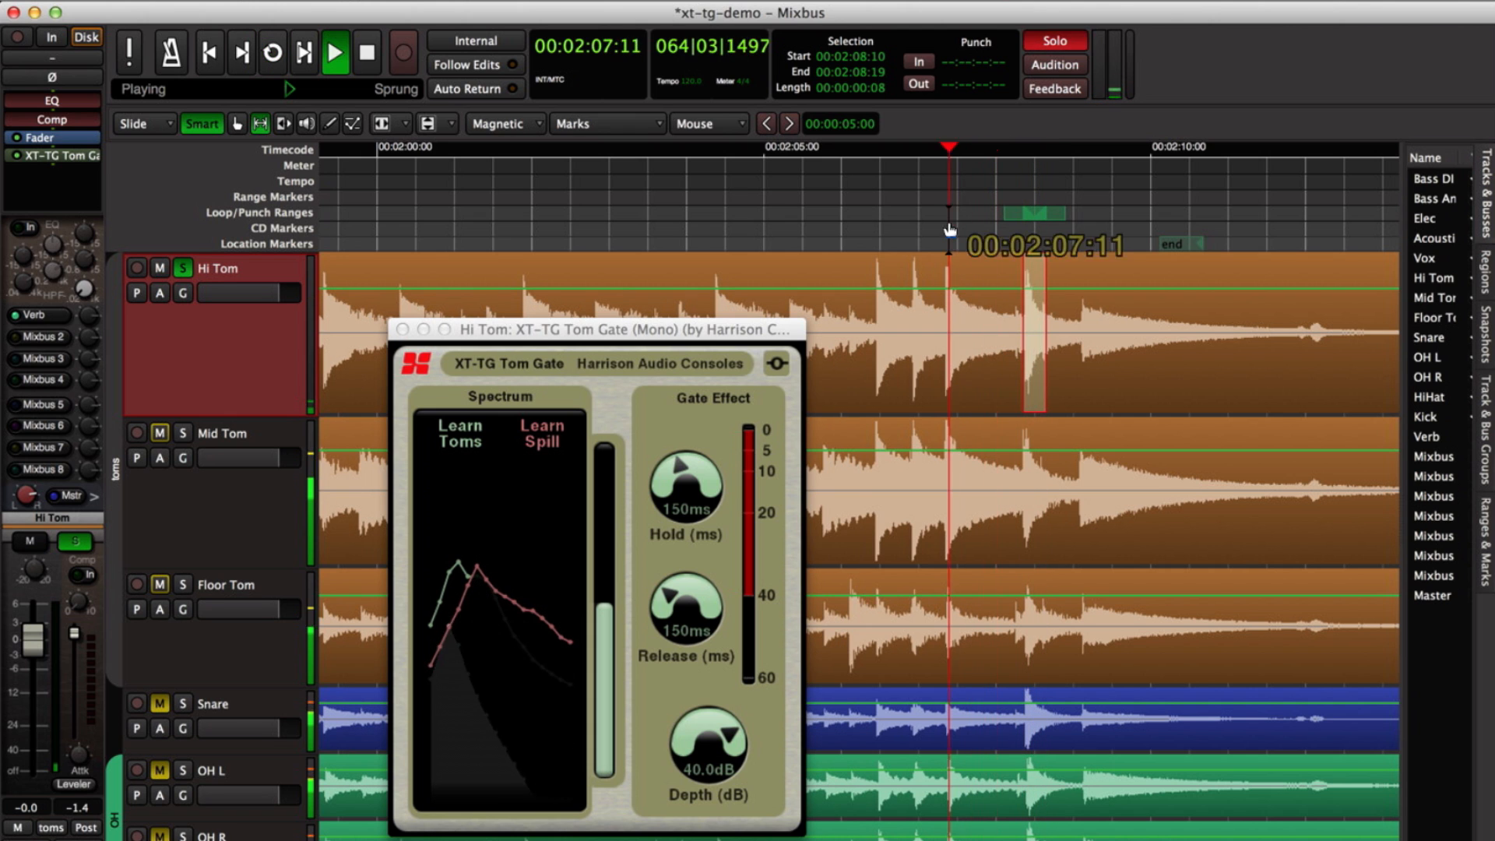
pyautogui.click(781, 208)
pyautogui.press('space')
pyautogui.moveTo(760, 208); pyautogui.dragTo(502, 201)
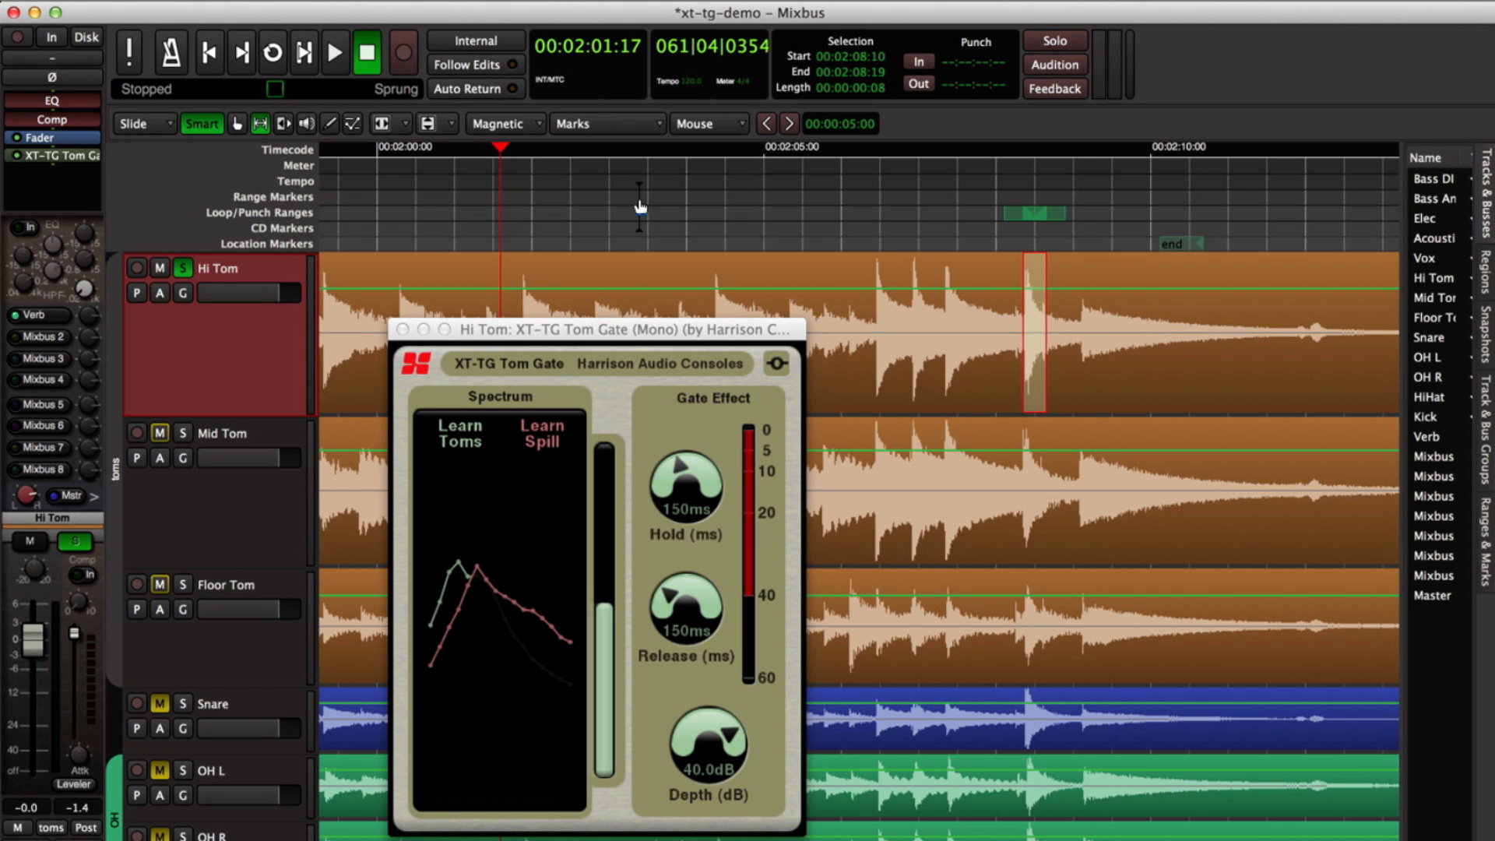
# Audition the gated Hi Tom from 00:02:01:17 past the snare spill and move the Tom Gate window higher.
pyautogui.press('space')
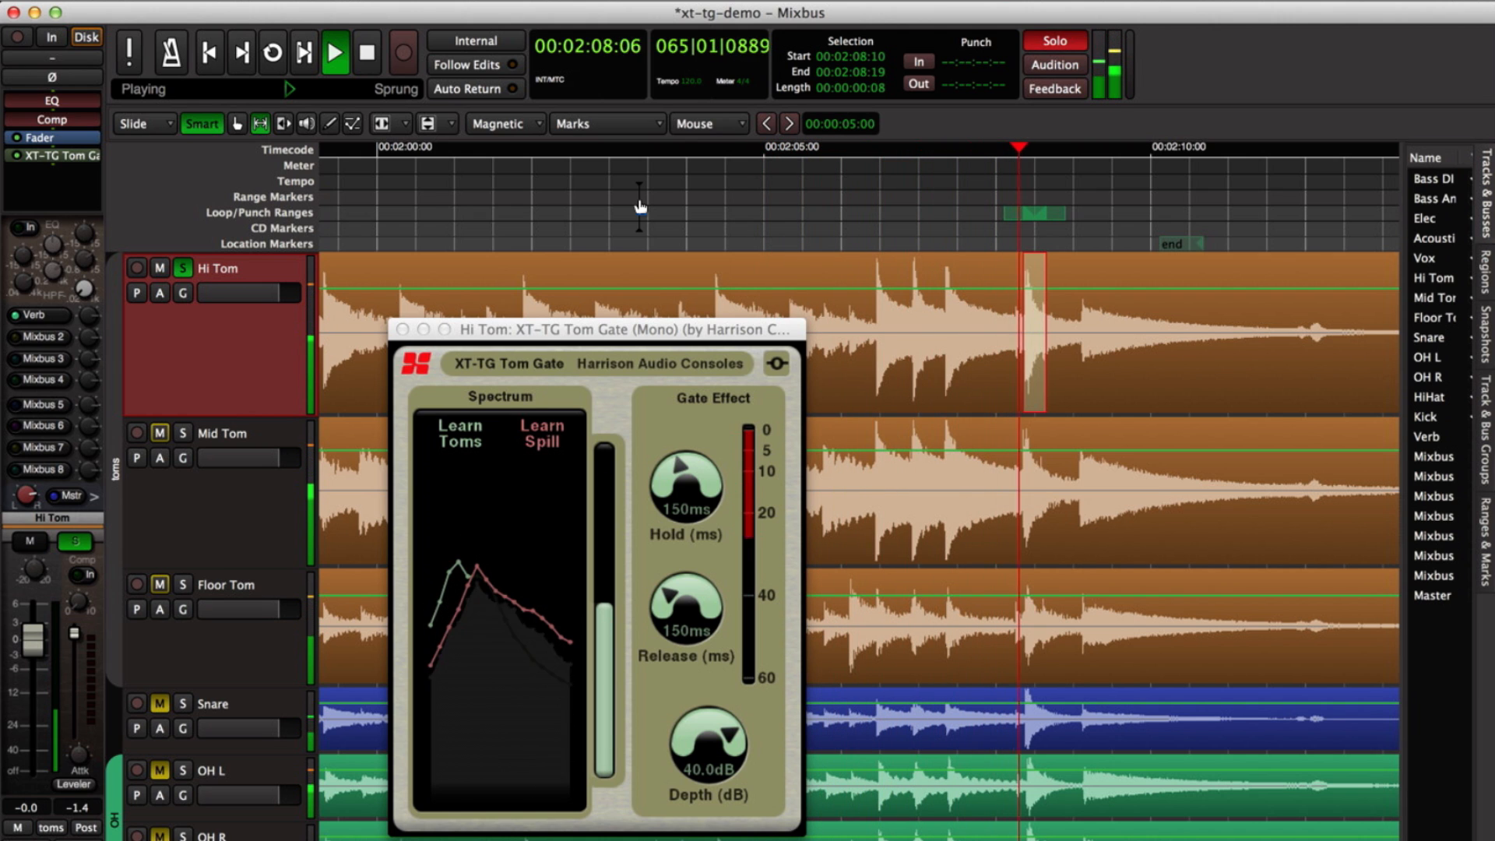
pyautogui.press('space')
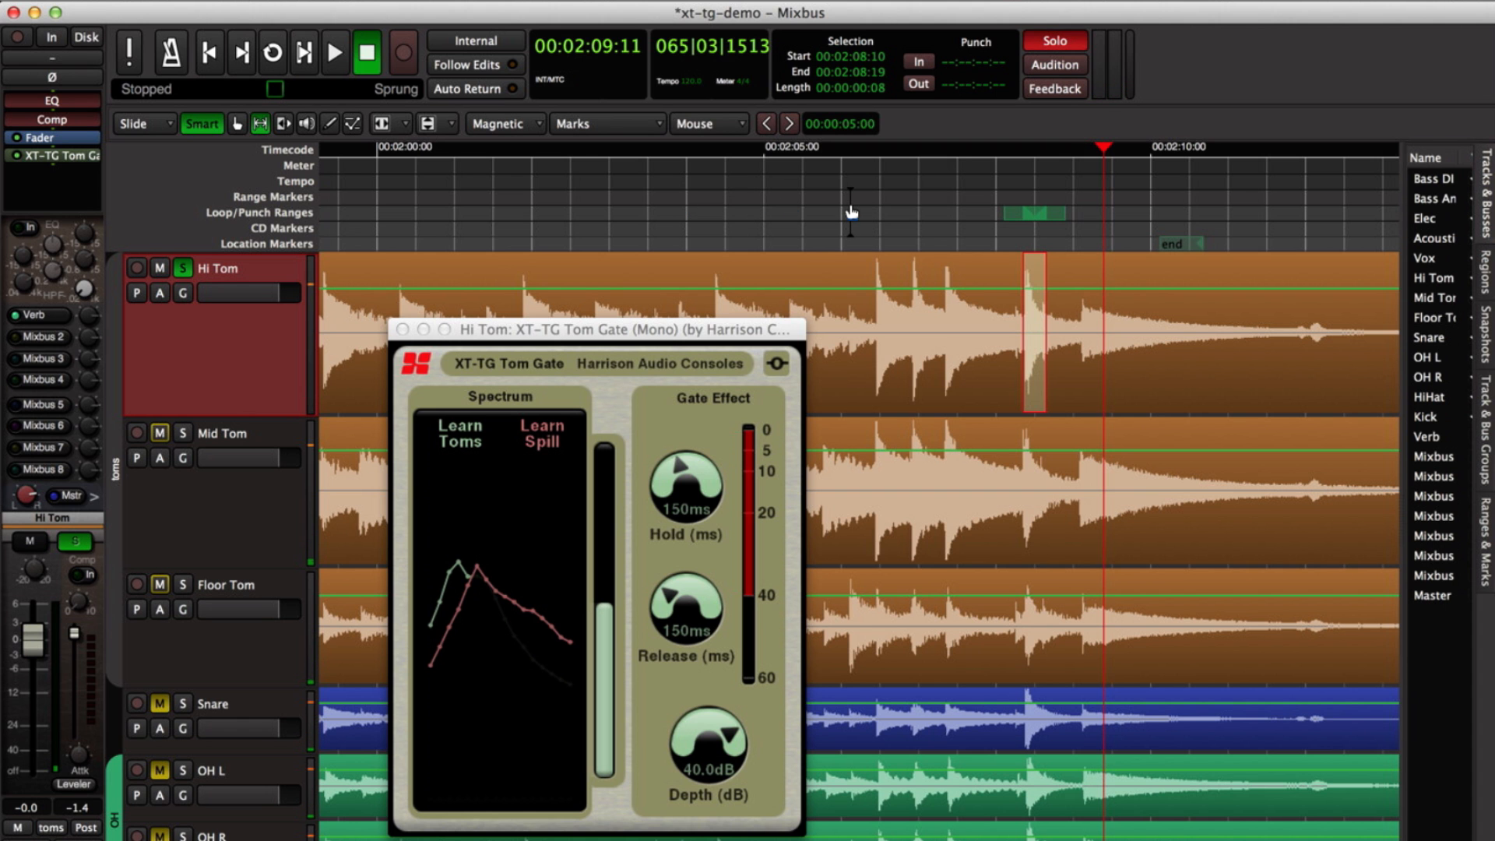
pyautogui.moveTo(702, 329); pyautogui.dragTo(706, 236)
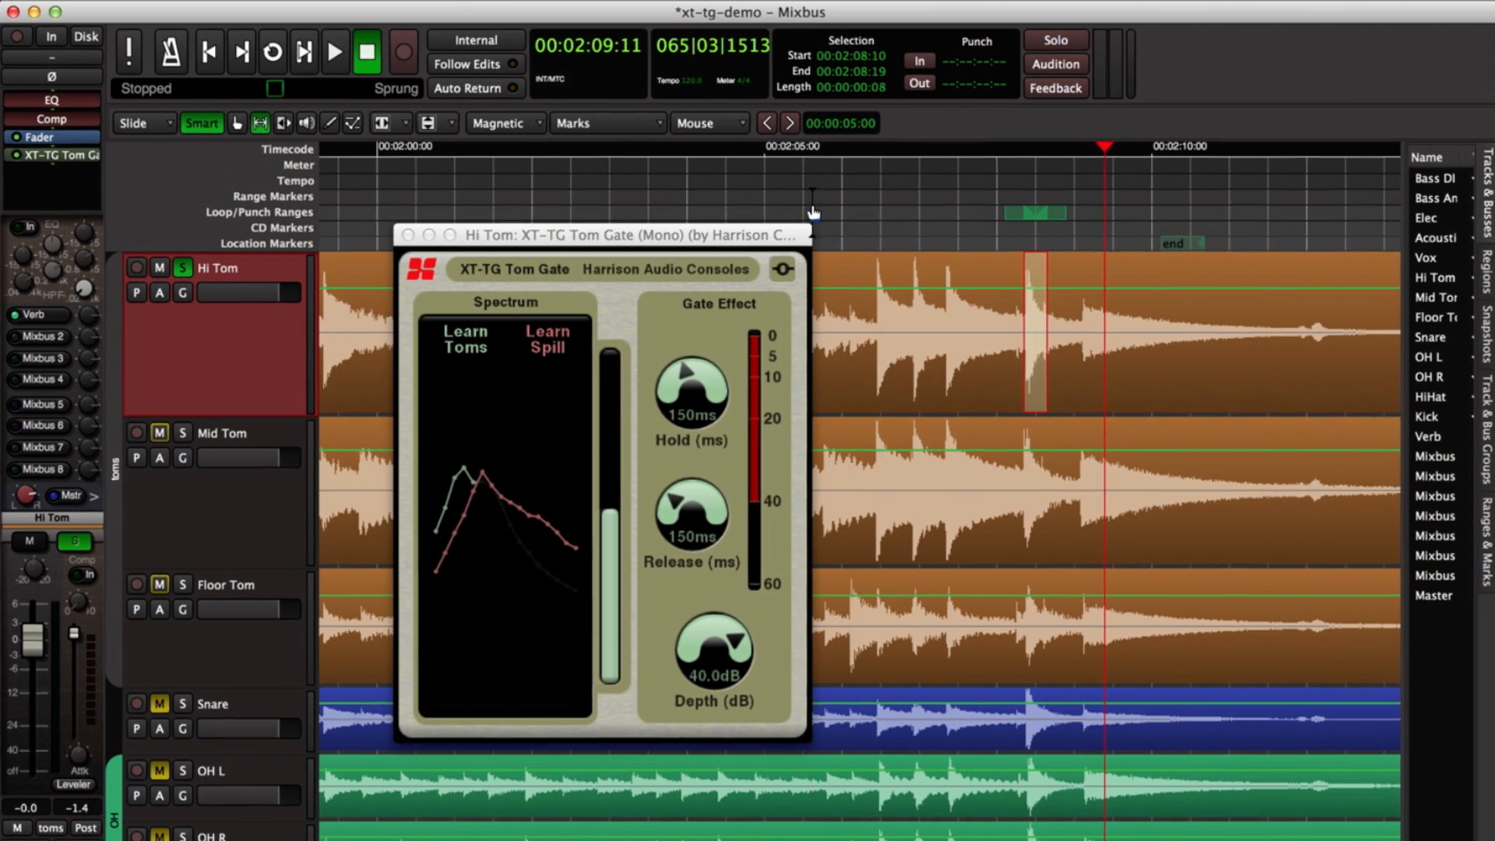
# Audition the gated opening tom hits from 00:01:58:14, again from 00:01:58:23 and once more from 00:01:58:17.
pyautogui.moveTo(811, 212); pyautogui.dragTo(418, 195)
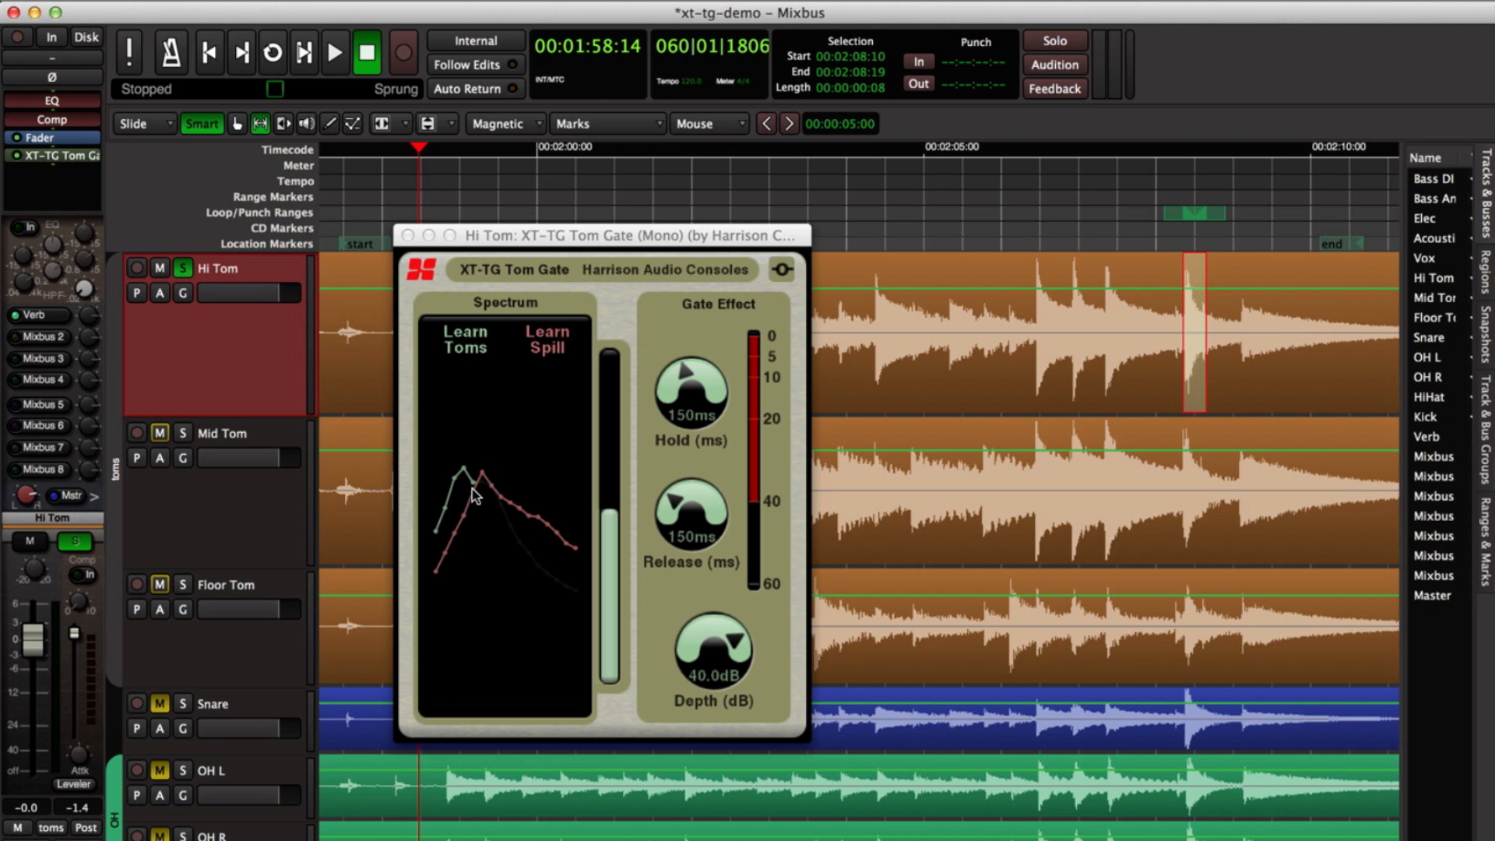
pyautogui.press('space')
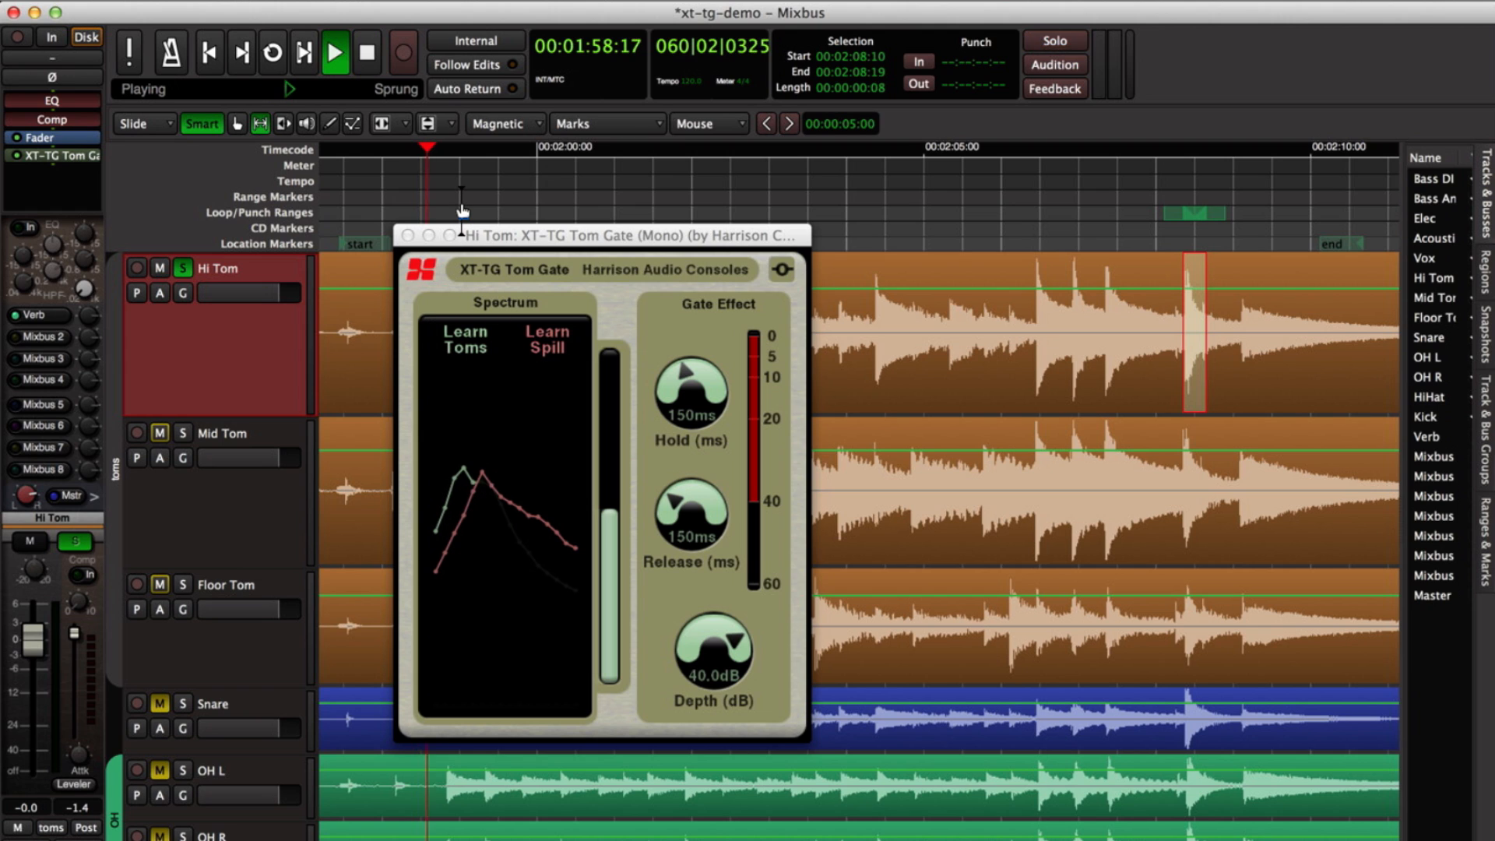
pyautogui.press('space')
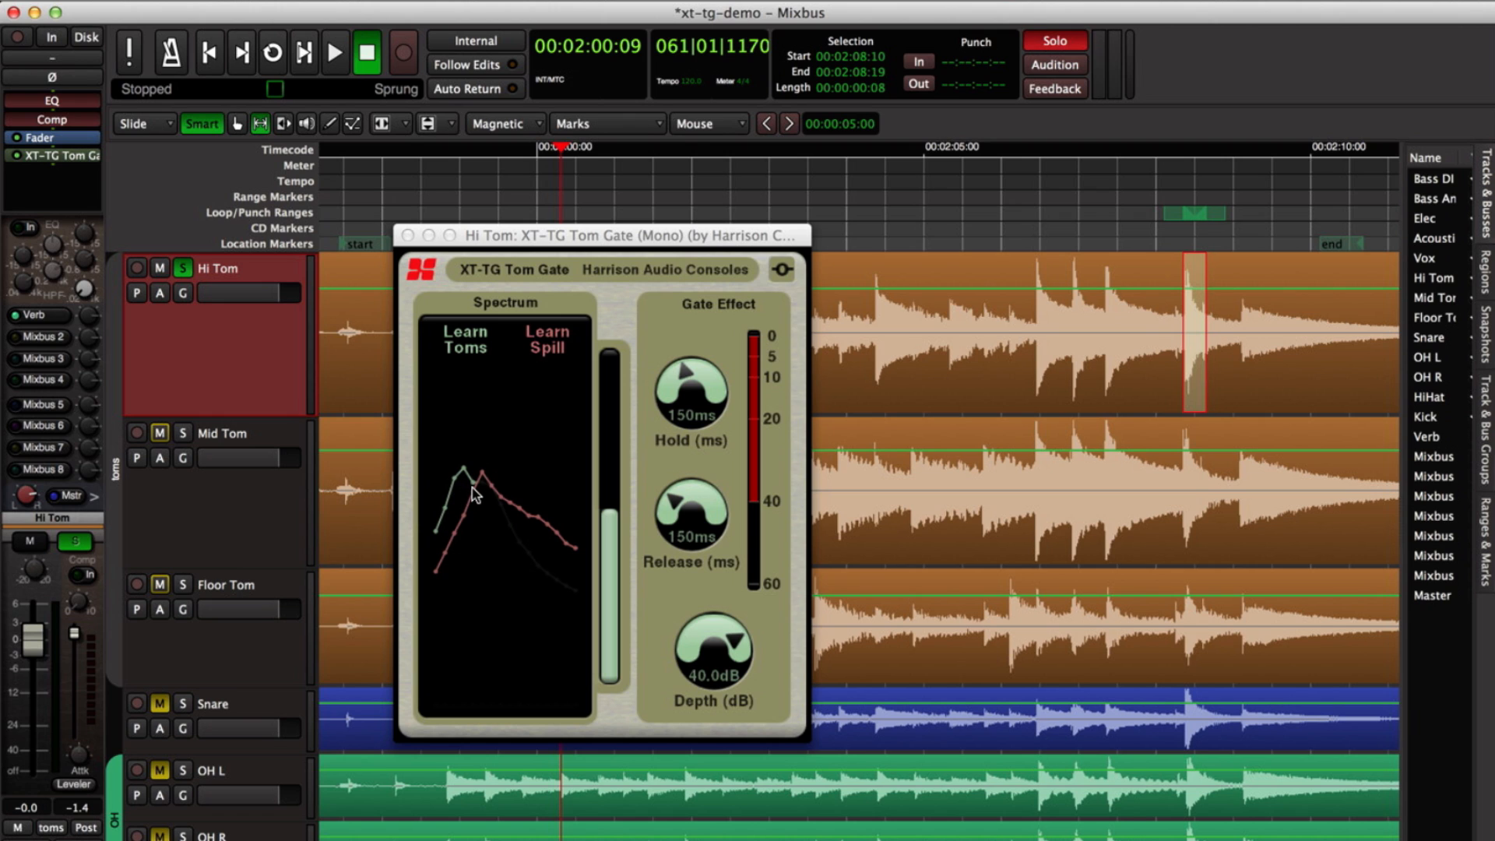
pyautogui.moveTo(560, 194); pyautogui.dragTo(443, 193)
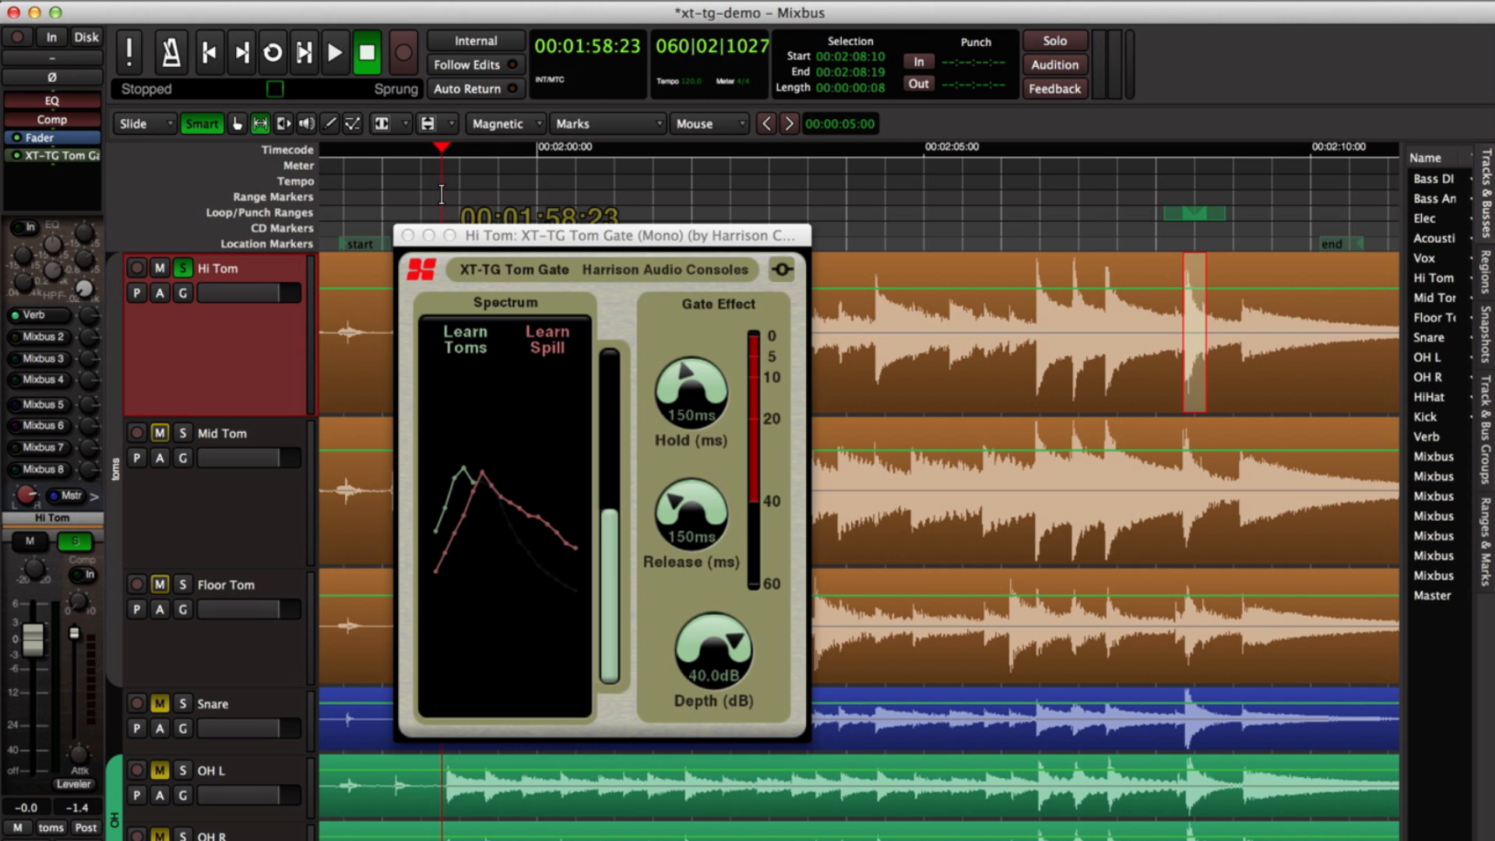
pyautogui.press('space')
pyautogui.press('space')
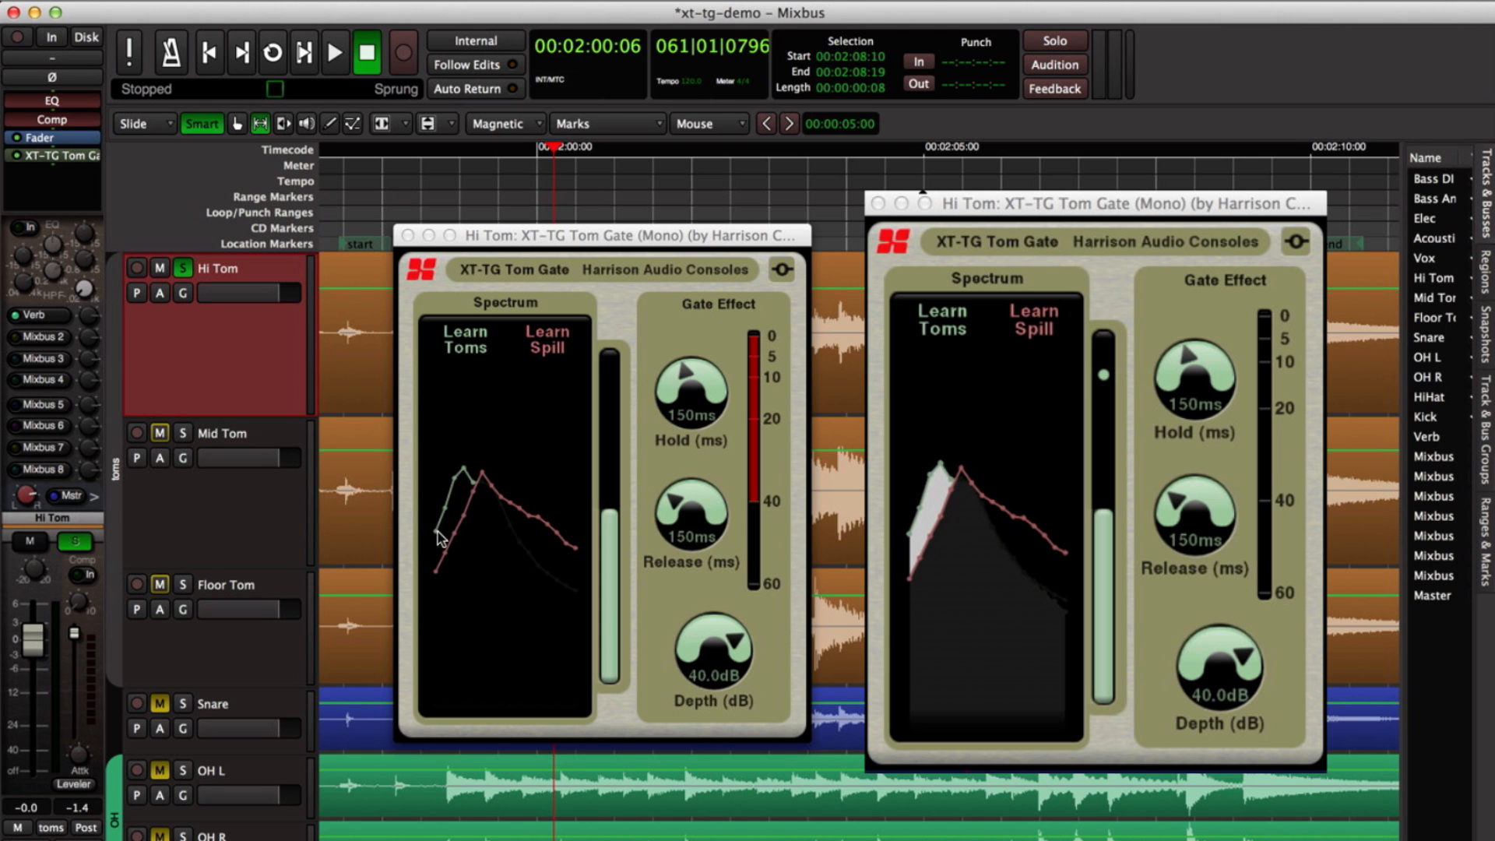
pyautogui.click(458, 192)
pyautogui.moveTo(459, 193); pyautogui.dragTo(427, 193)
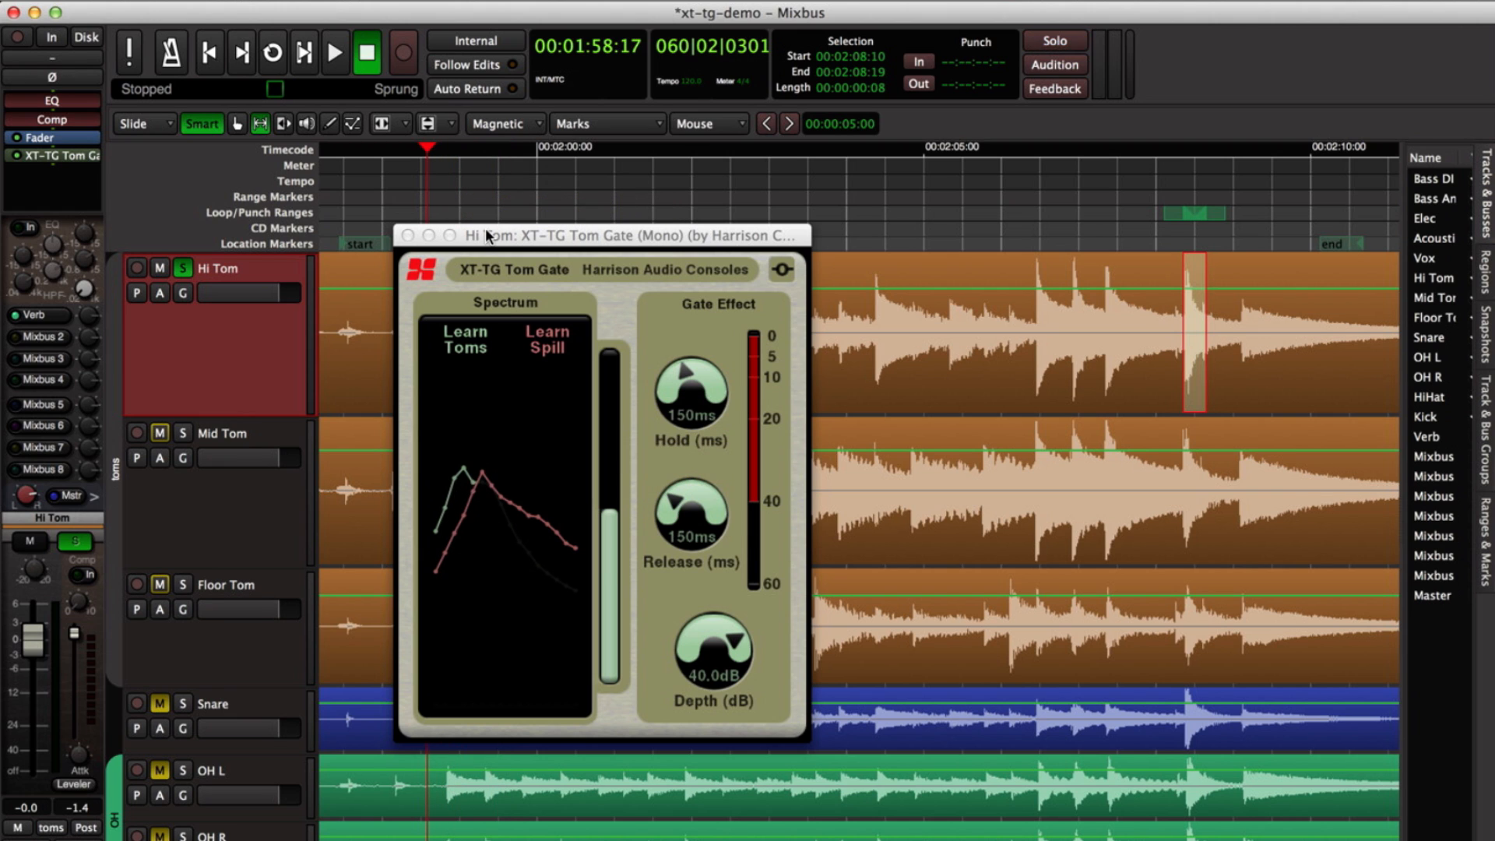
pyautogui.press('space')
# Lower the Tom Gate's trigger threshold to 0.36, raise it just above mid-range, and return the playhead to 00:01:59:01.
pyautogui.moveTo(612, 381)
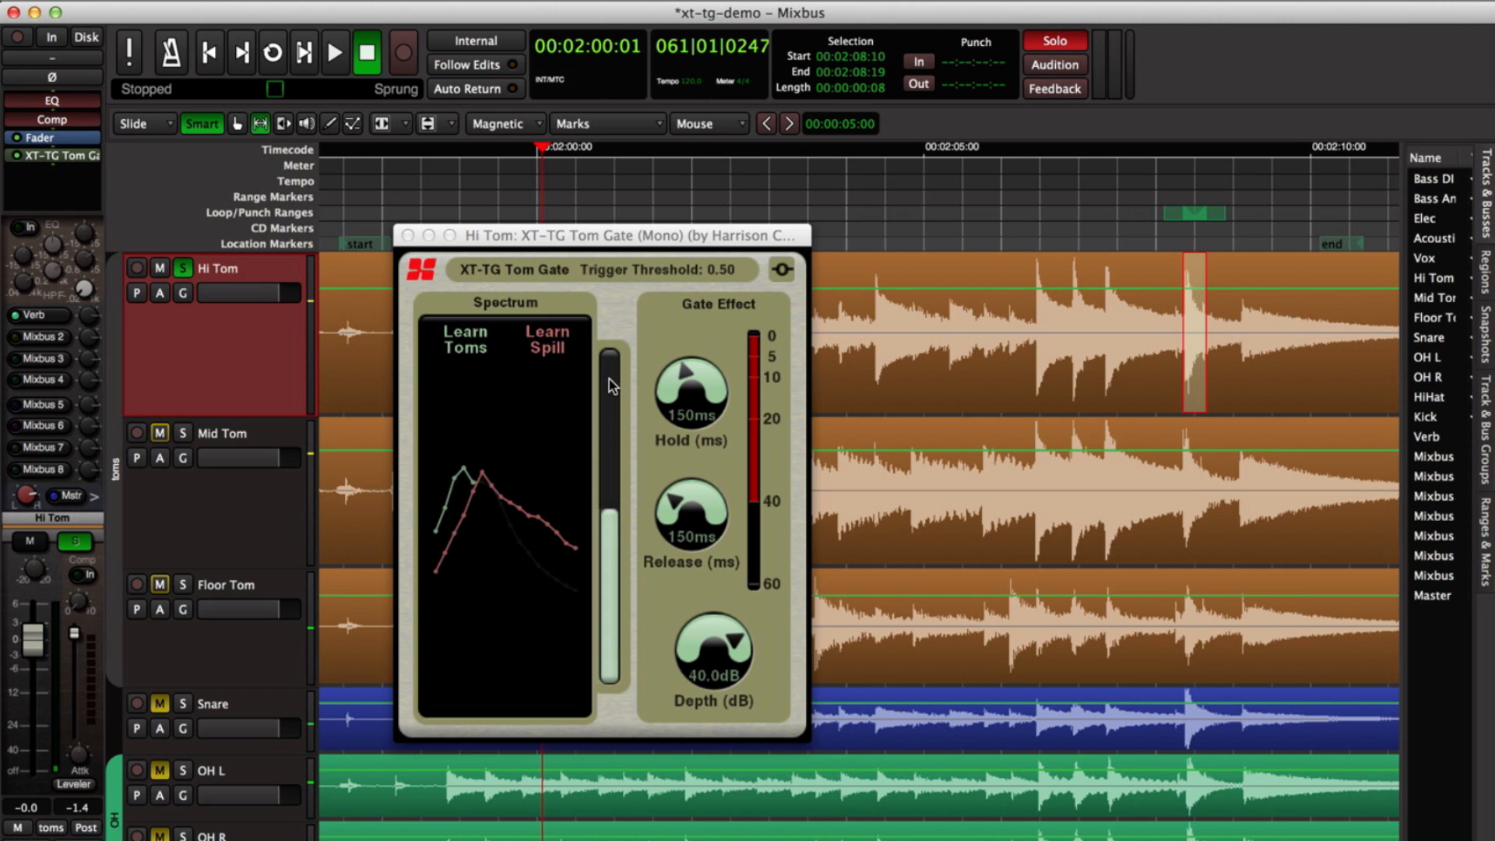
pyautogui.click(613, 380)
pyautogui.moveTo(612, 381); pyautogui.dragTo(612, 490)
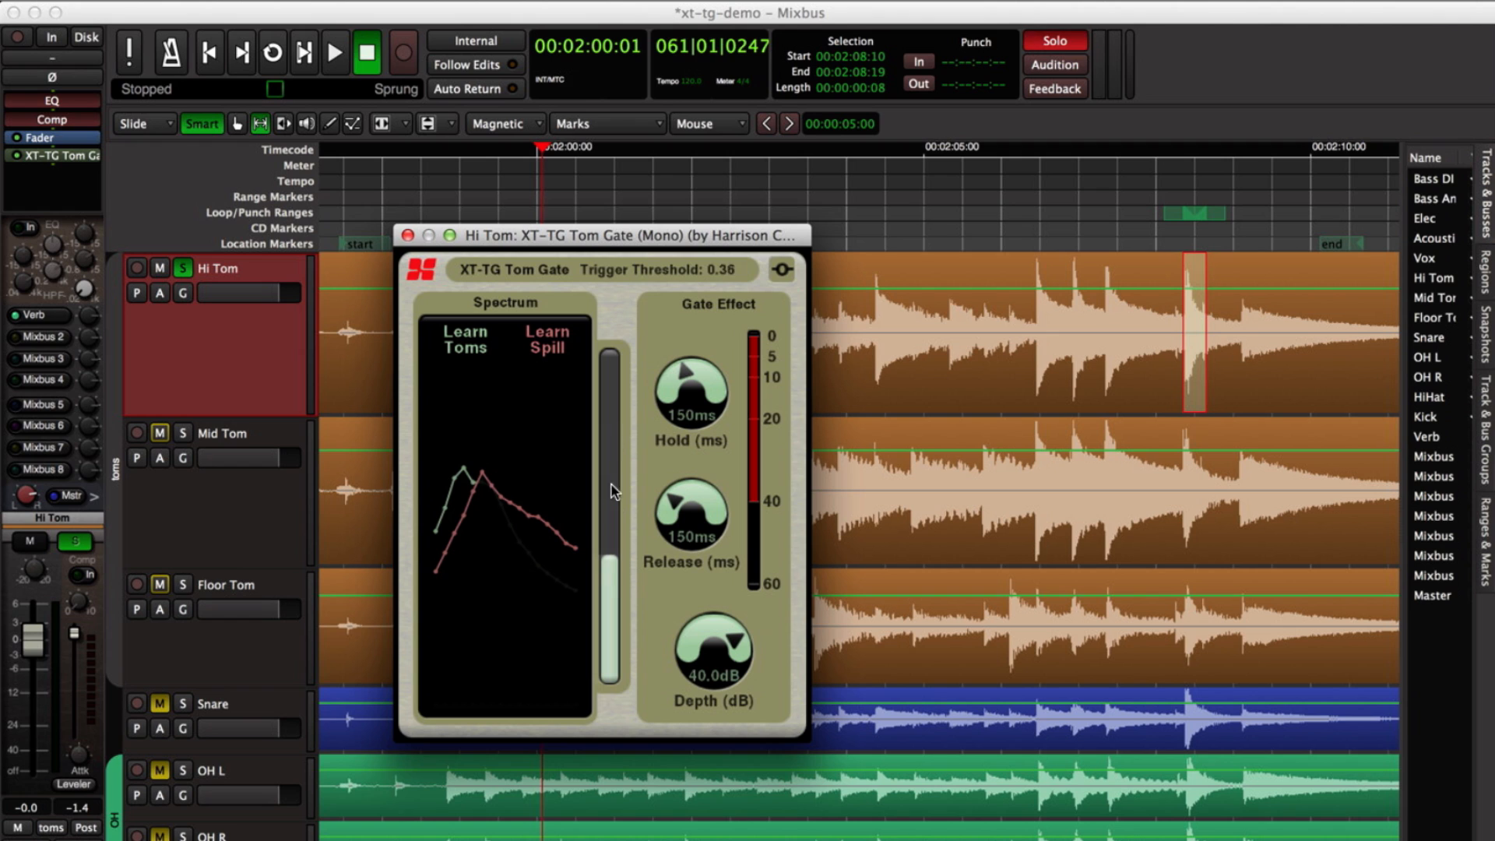
pyautogui.moveTo(616, 468); pyautogui.dragTo(617, 412)
pyautogui.moveTo(542, 180); pyautogui.dragTo(464, 197)
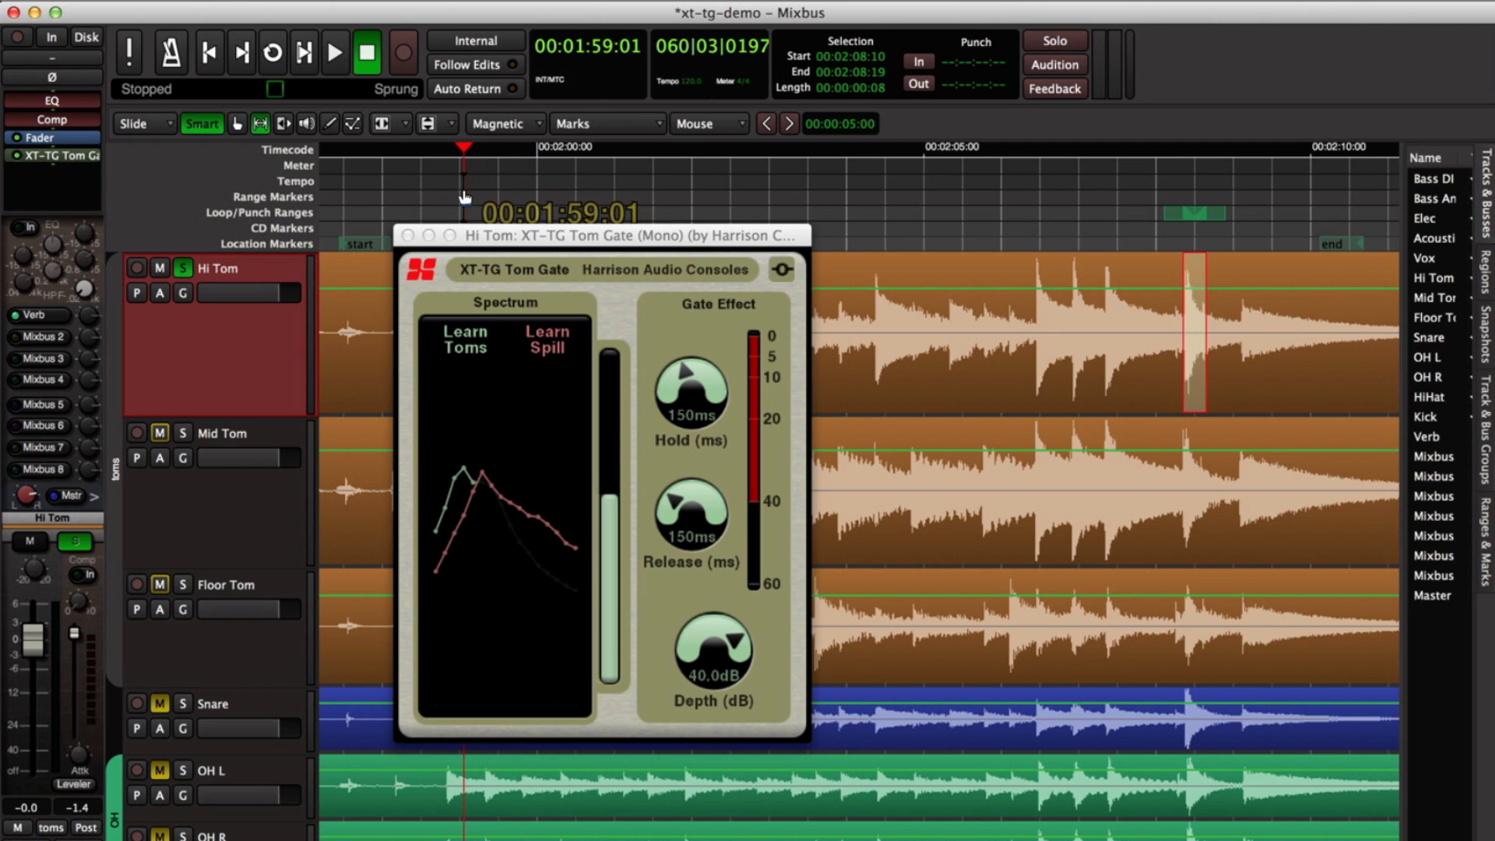
# Raise the Tom Gate's trigger threshold nearly to its maximum and audition the passage.
pyautogui.click(605, 427)
pyautogui.moveTo(605, 432); pyautogui.dragTo(615, 293)
pyautogui.click(497, 214)
pyautogui.press('space')
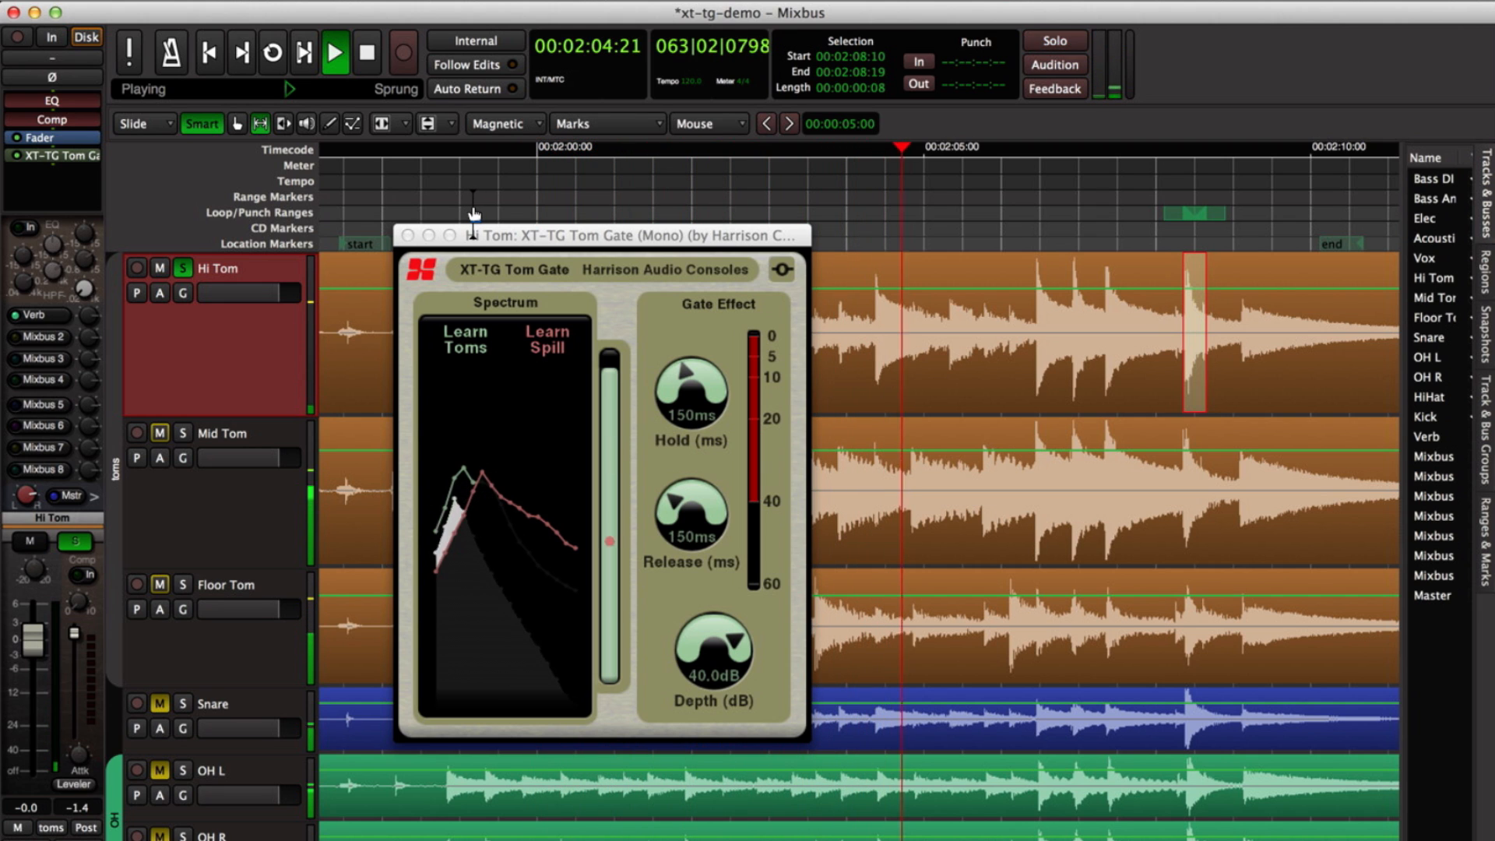
pyautogui.press('space')
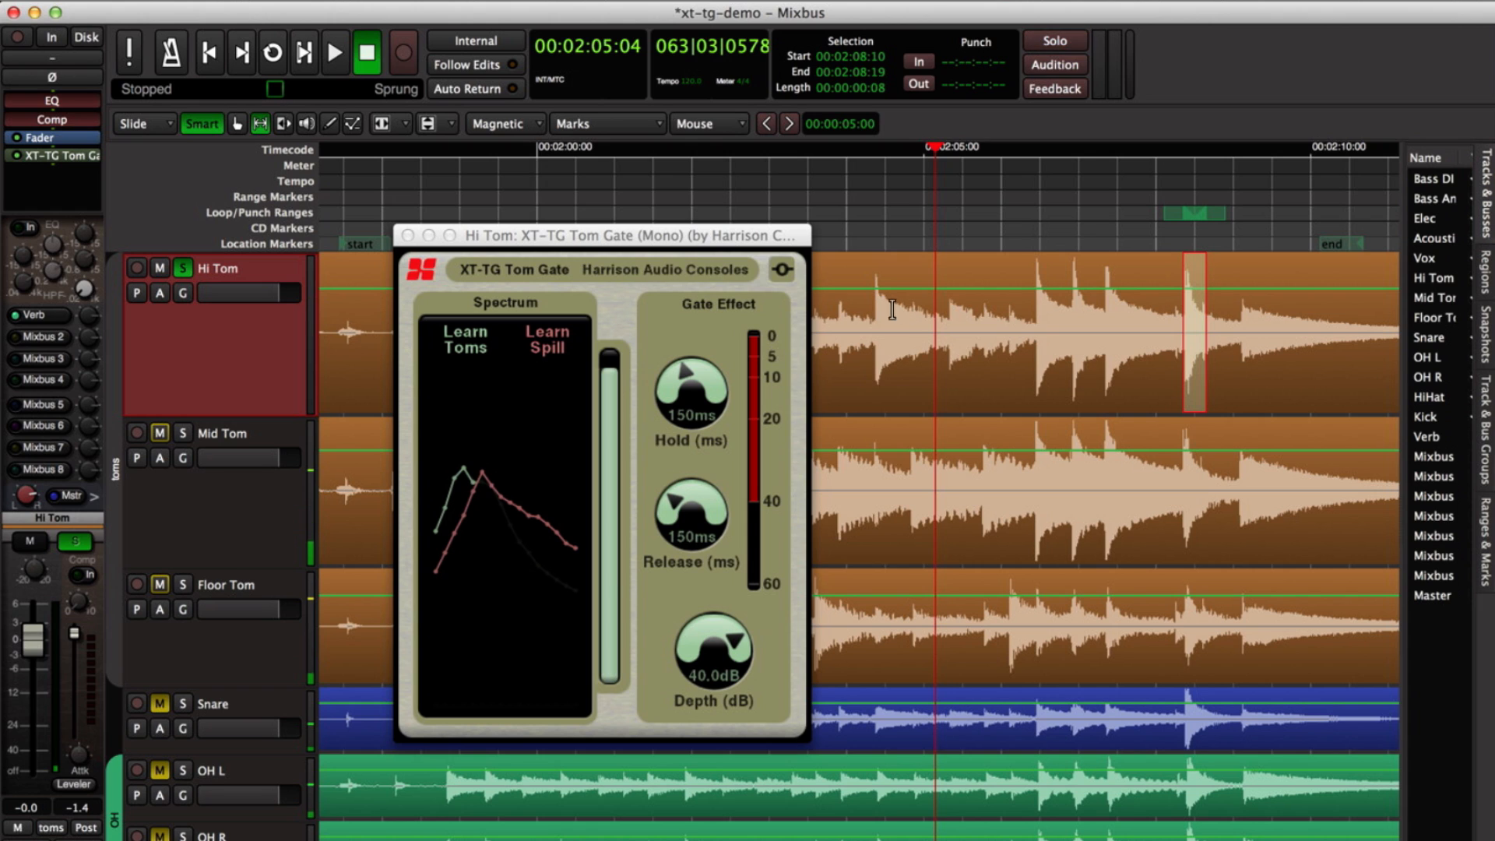
# Lower the trigger threshold to about two thirds, audition the whole passage, and settle the threshold slightly above mid-range.
pyautogui.moveTo(611, 396); pyautogui.dragTo(611, 495)
pyautogui.moveTo(441, 187); pyautogui.dragTo(437, 187)
pyautogui.press('space')
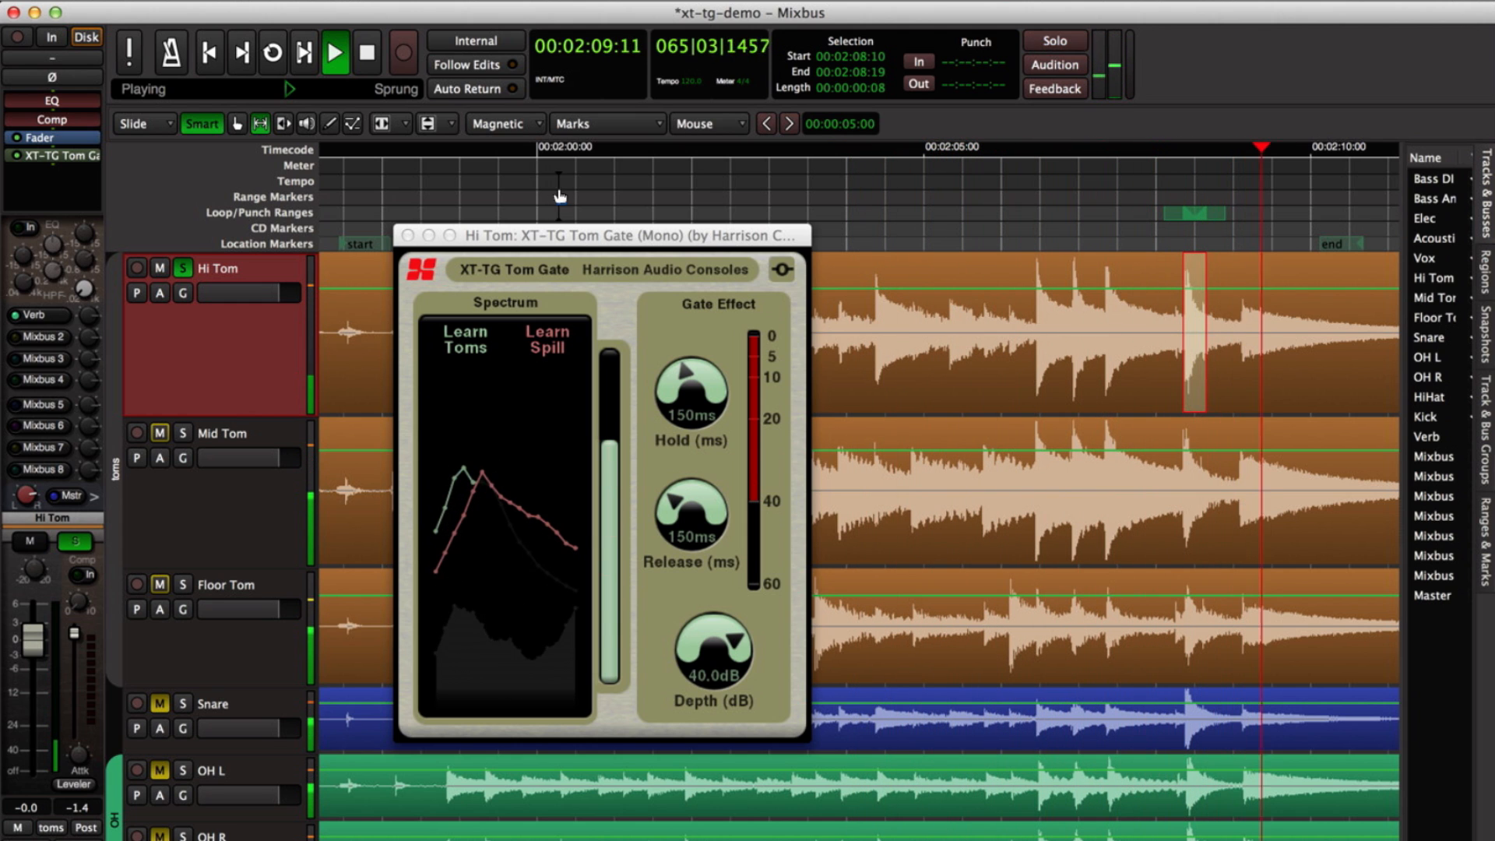
pyautogui.press('space')
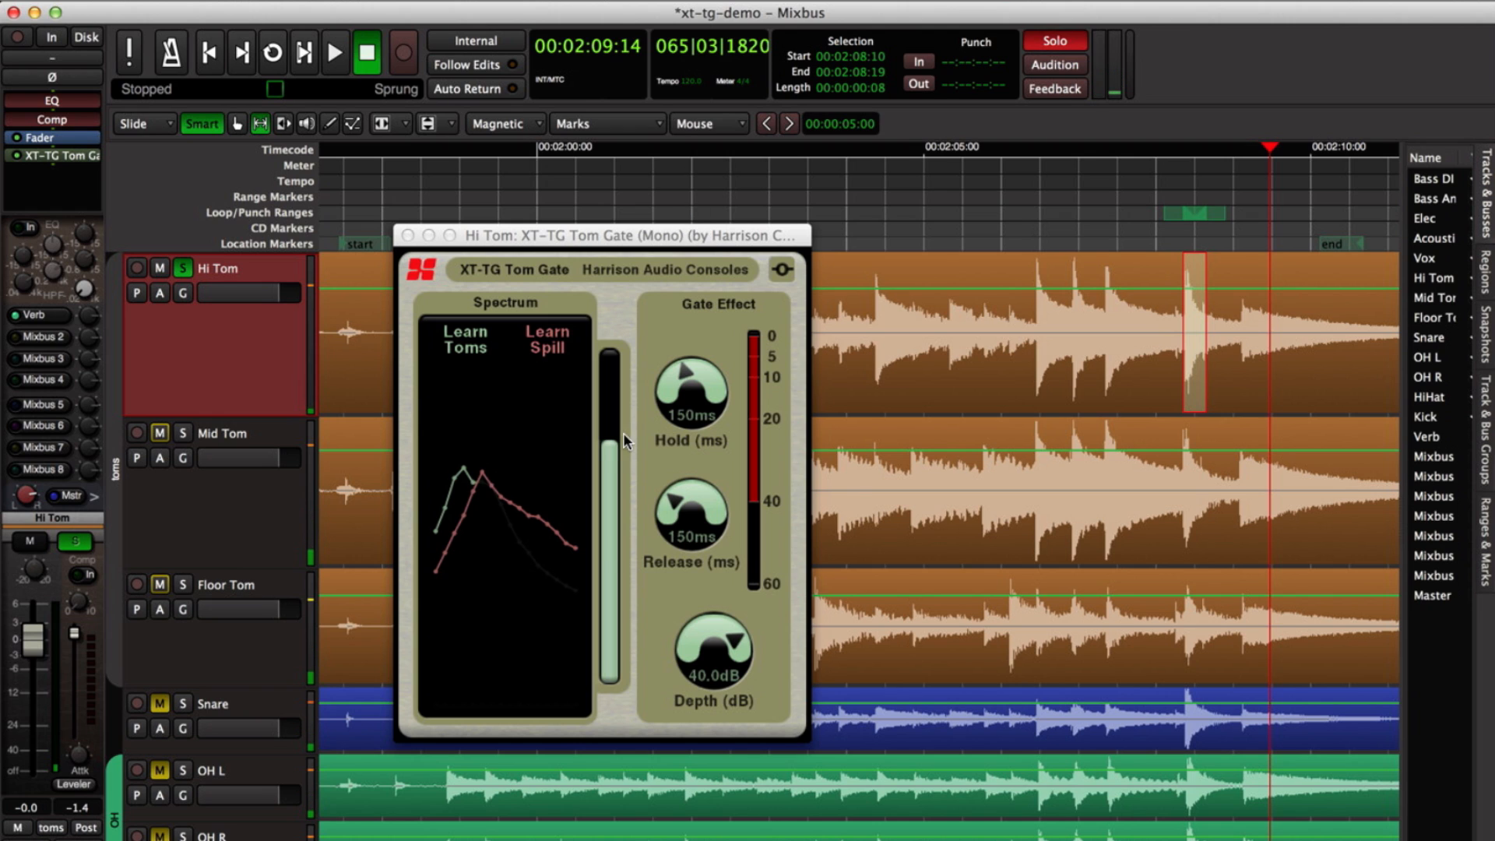
pyautogui.click(612, 471)
pyautogui.moveTo(615, 456); pyautogui.dragTo(610, 489)
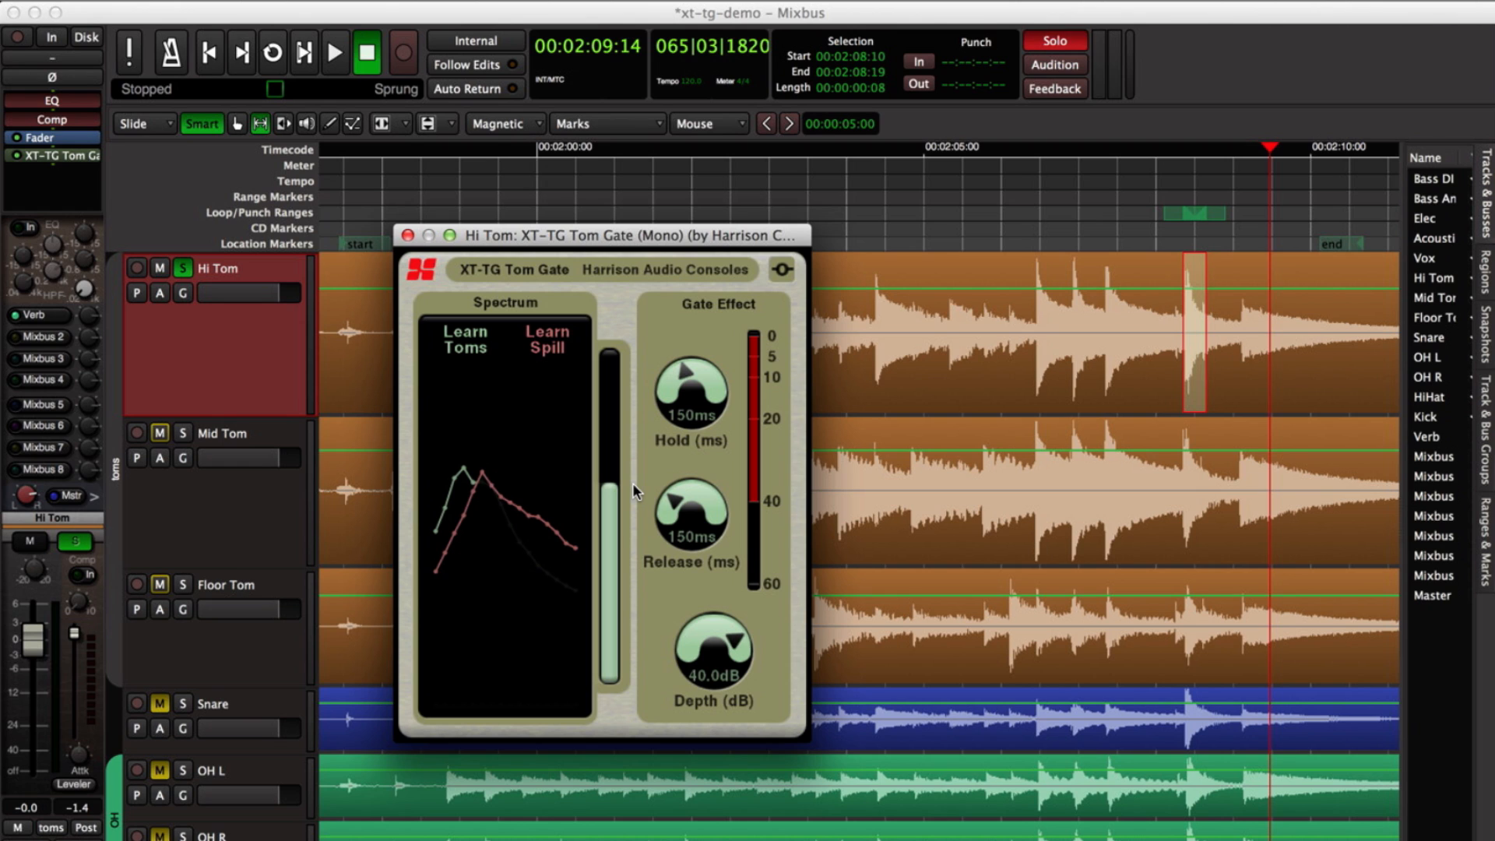
# Set the Tom Gate's Hold to 218 ms and Release to 361 ms, and audition the passage from near its start.
pyautogui.moveTo(664, 501)
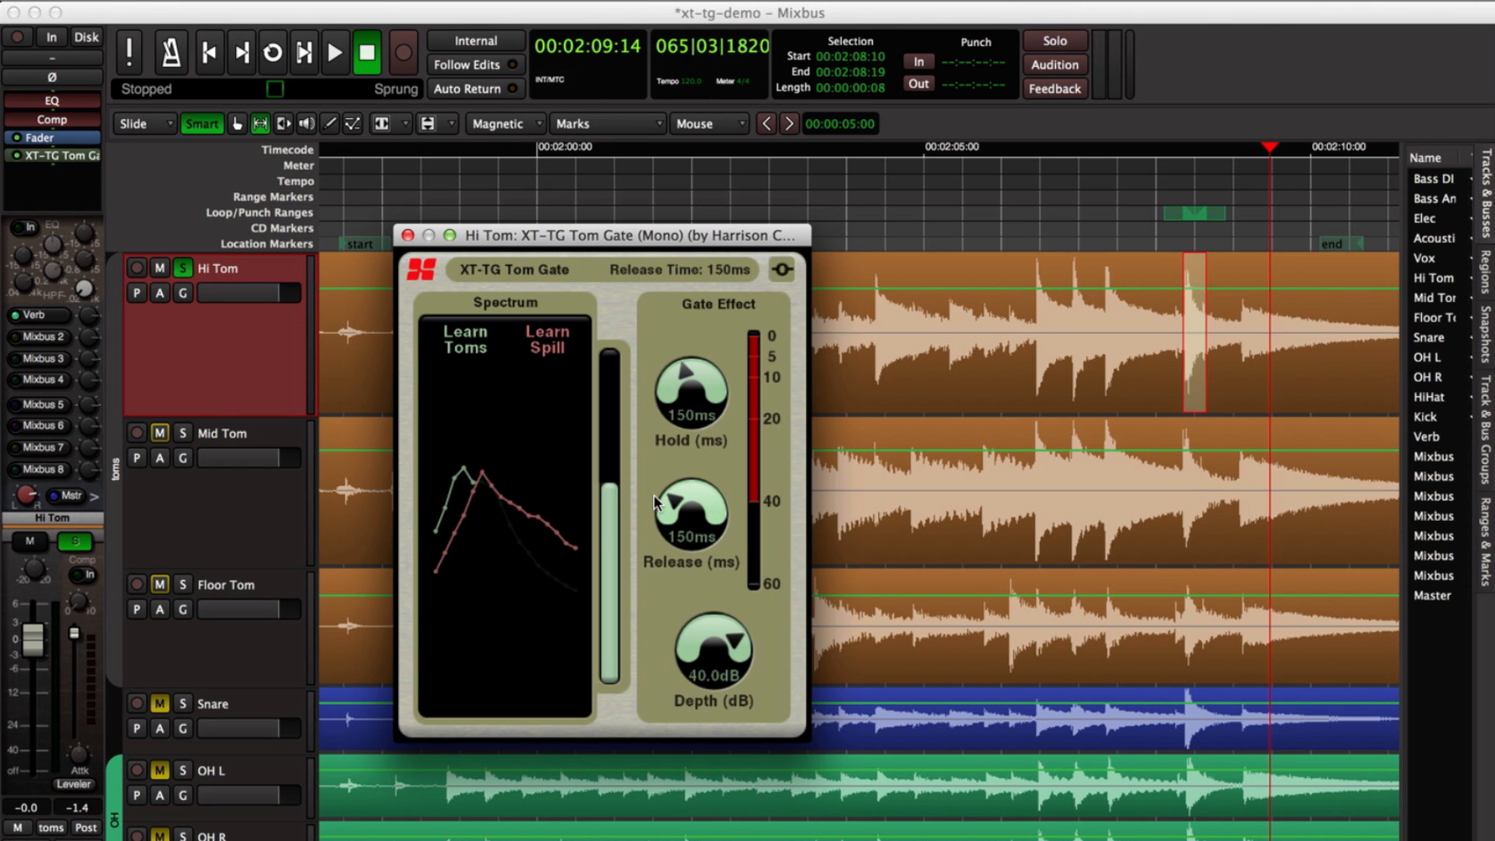
pyautogui.moveTo(711, 604)
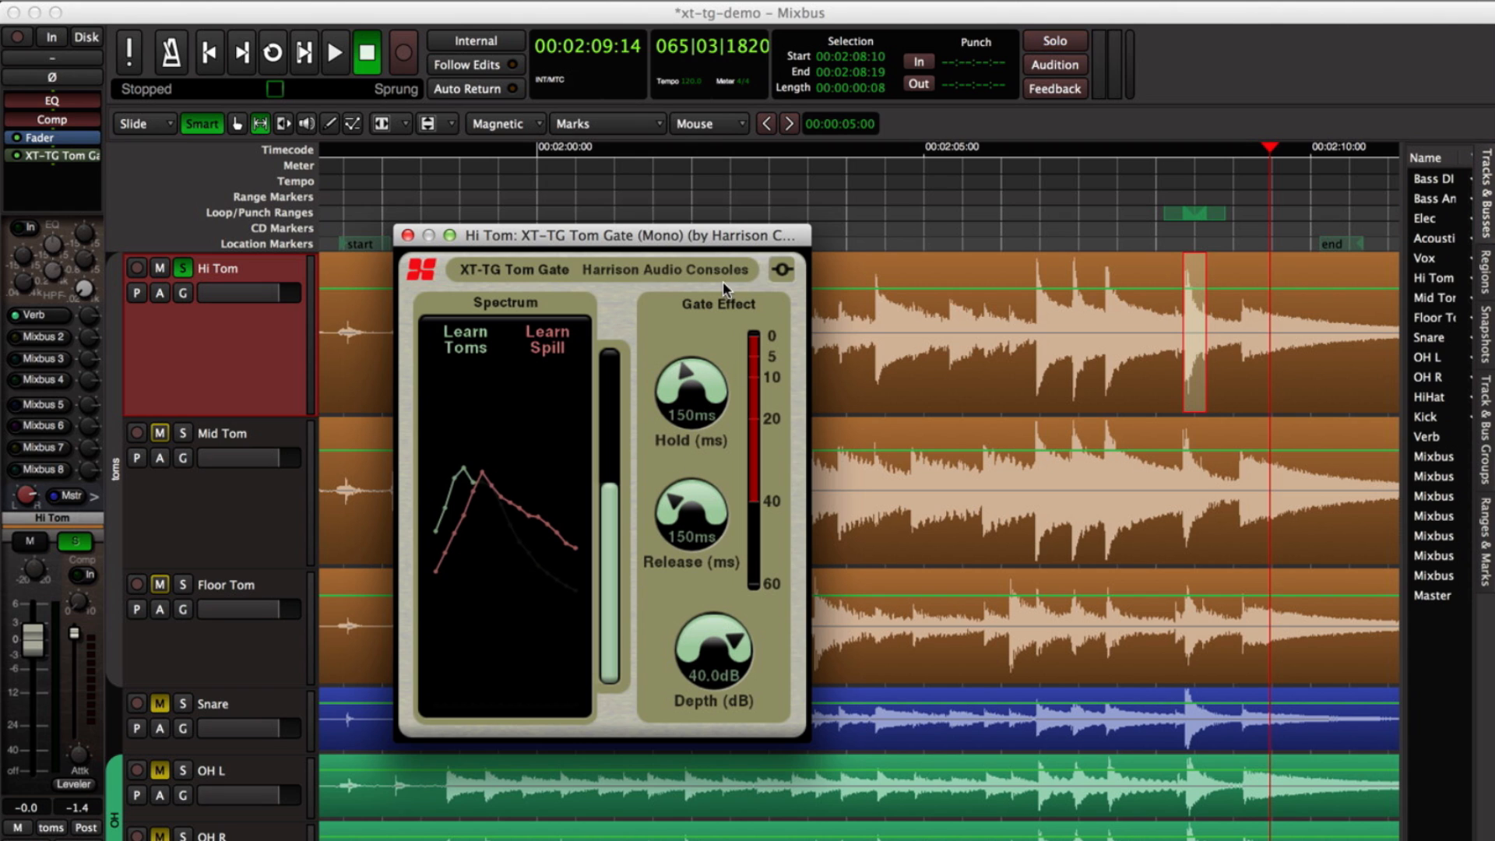
pyautogui.moveTo(681, 202); pyautogui.dragTo(398, 189)
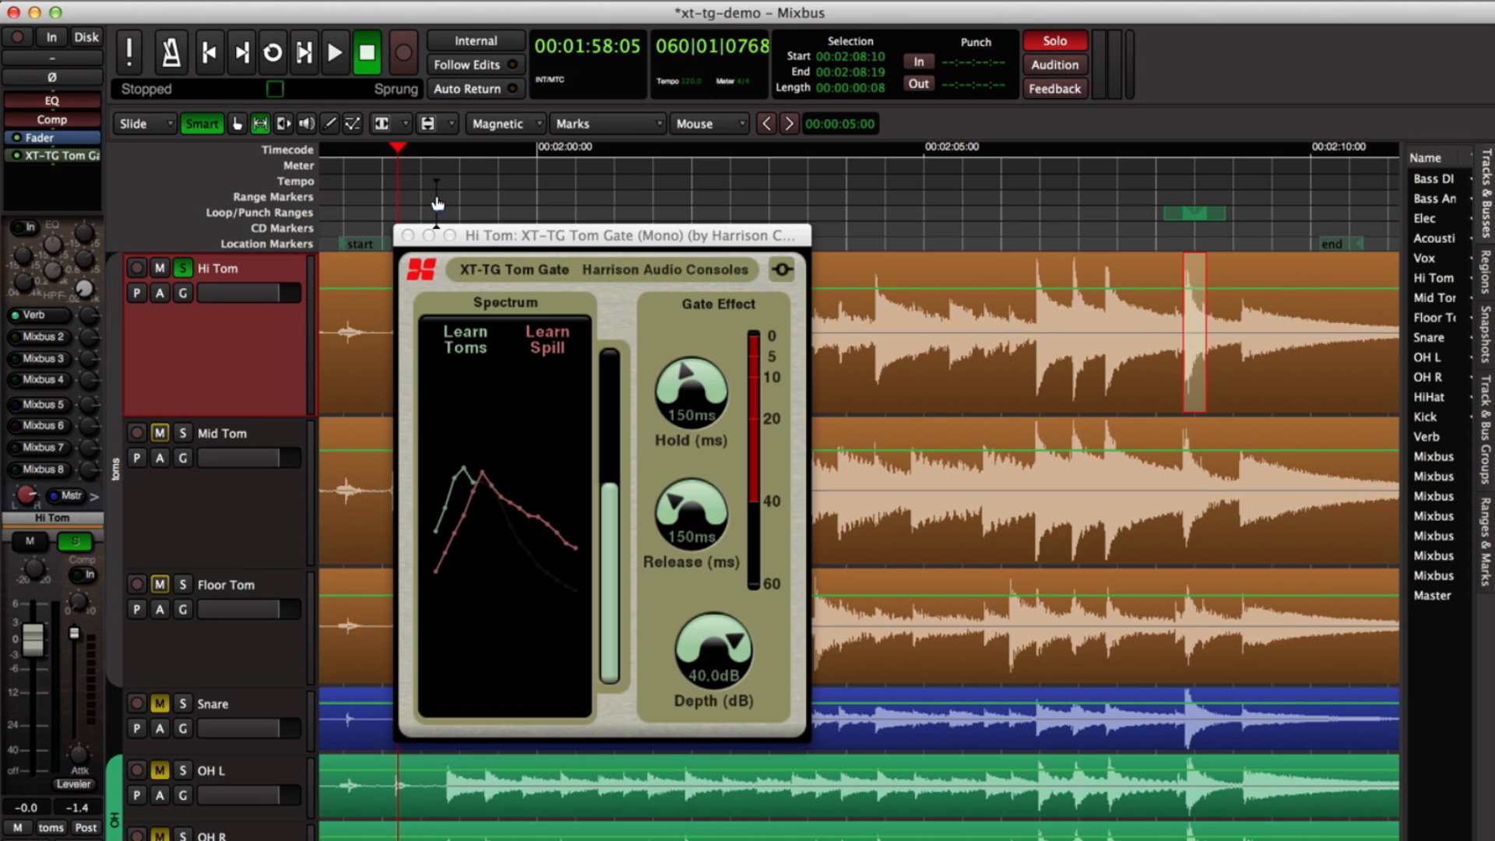
pyautogui.moveTo(658, 403); pyautogui.dragTo(708, 304)
pyautogui.moveTo(705, 521); pyautogui.dragTo(723, 351)
pyautogui.moveTo(398, 191); pyautogui.dragTo(436, 195)
pyautogui.press('space')
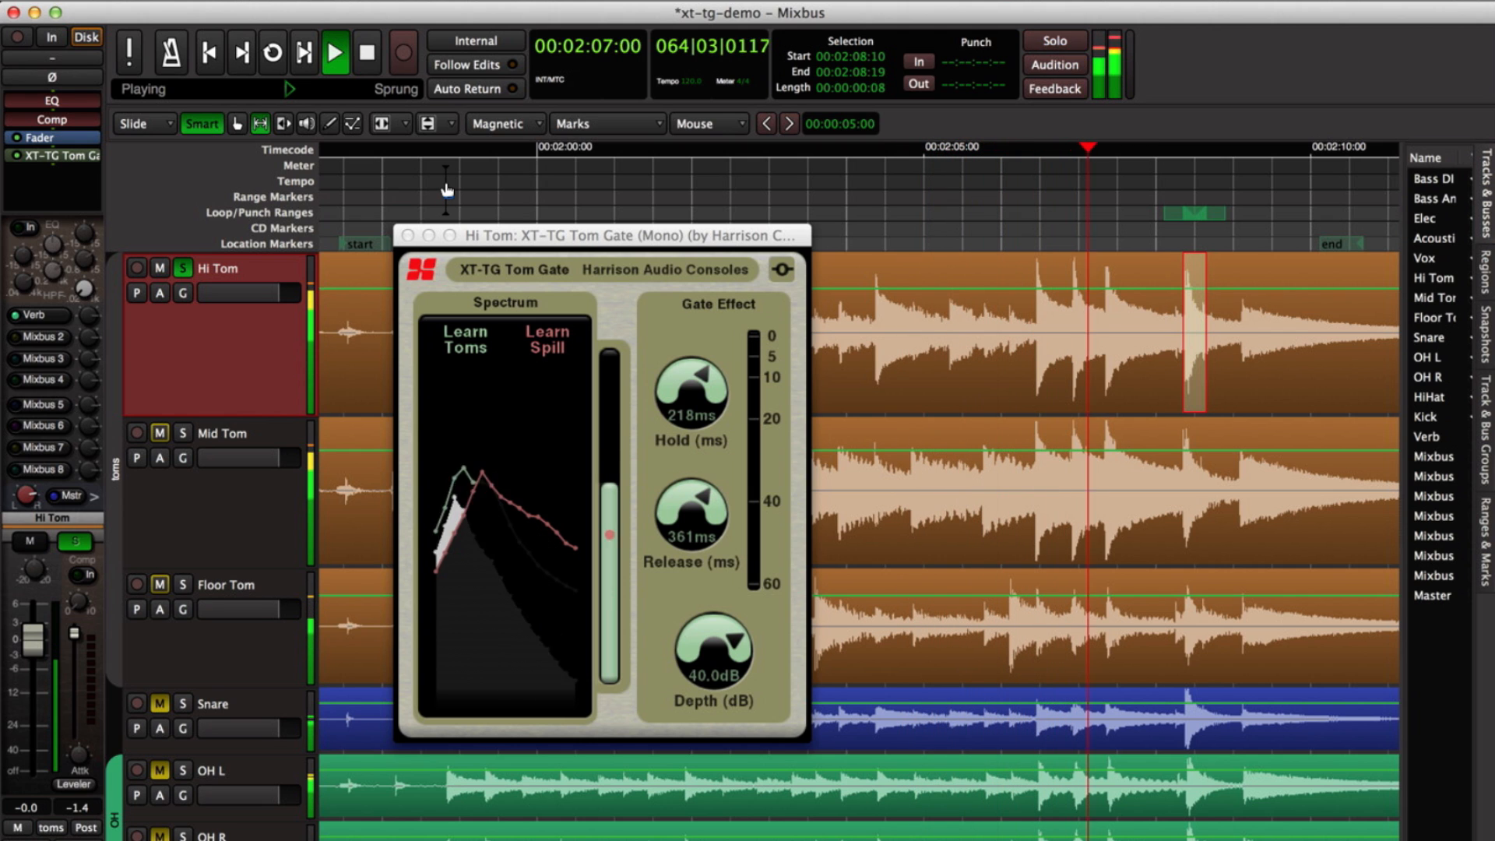
pyautogui.press('space')
# Shorten the Tom Gate's Hold and Release times slightly and replay the passage from near its start.
pyautogui.click(691, 397)
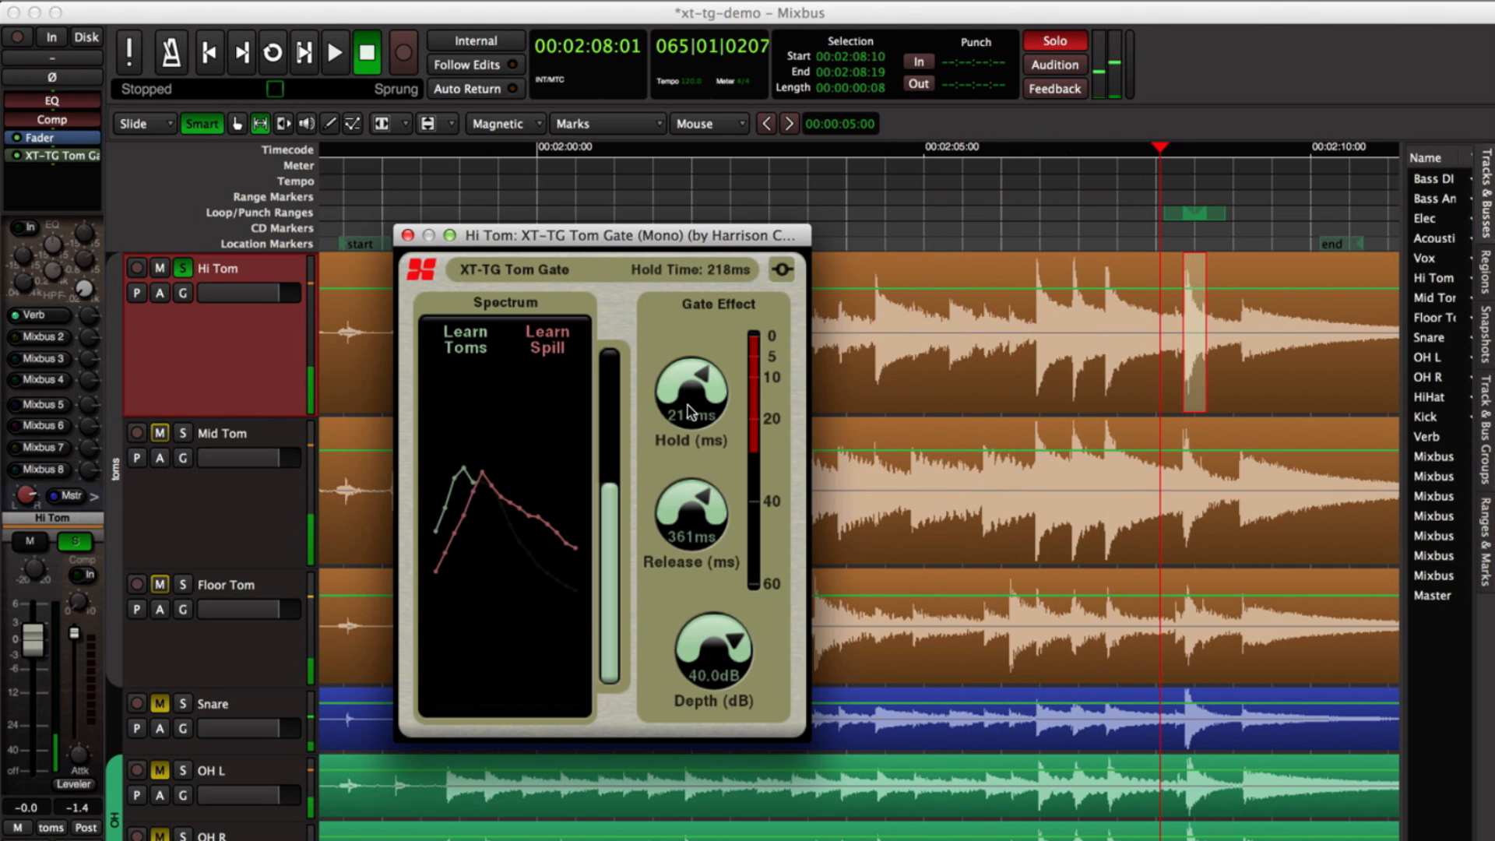
pyautogui.moveTo(692, 409); pyautogui.dragTo(691, 437)
pyautogui.moveTo(687, 506); pyautogui.dragTo(685, 520)
pyautogui.moveTo(574, 181); pyautogui.dragTo(437, 193)
pyautogui.press('space')
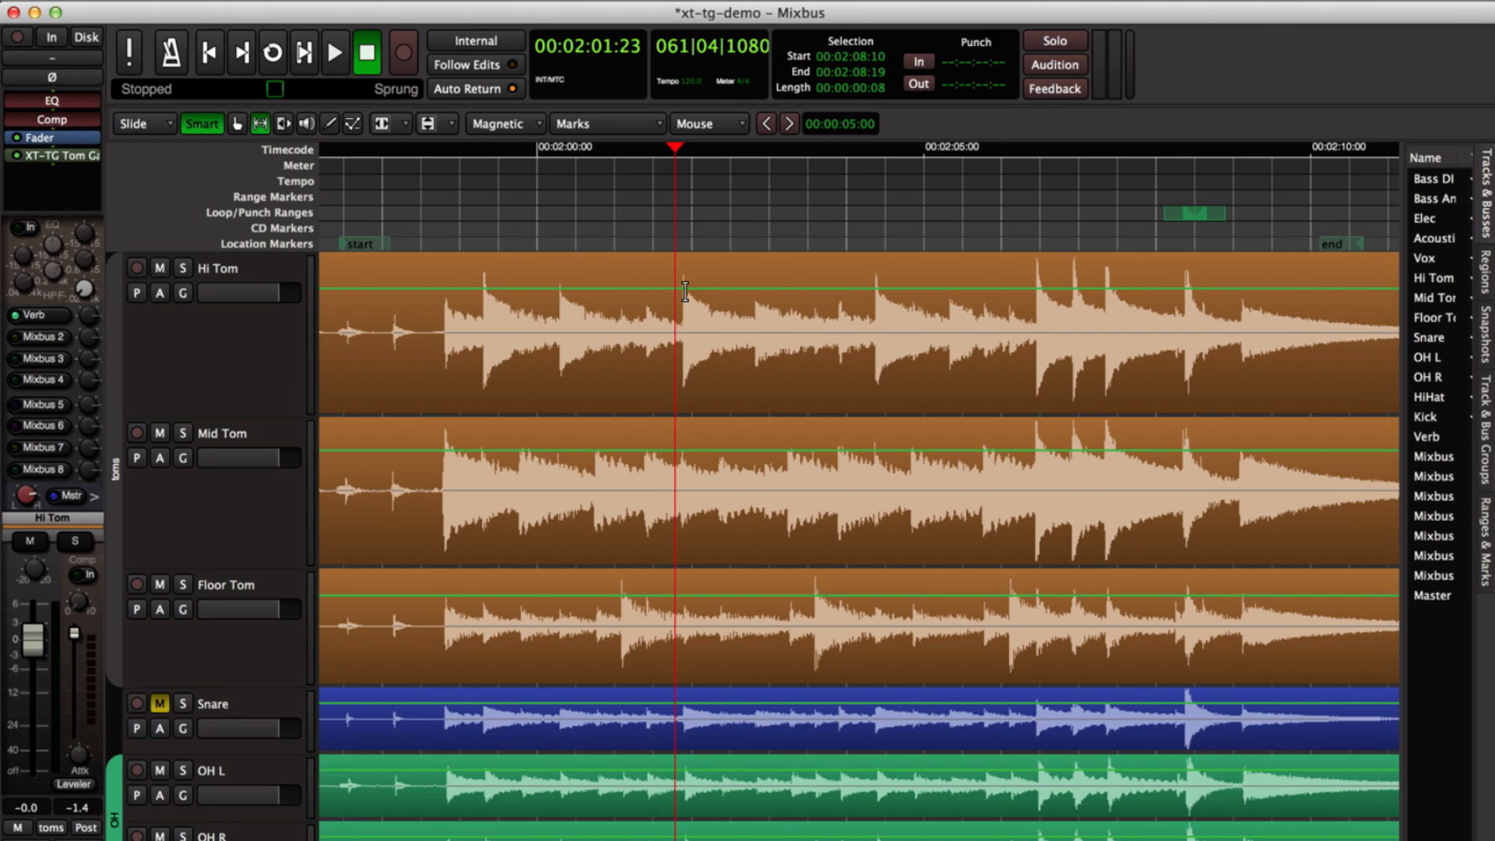
# Select the Hi Tom, Mid Tom and Floor Tom tracks in turn and open the Mixer.
pyautogui.click(250, 355)
pyautogui.click(229, 492)
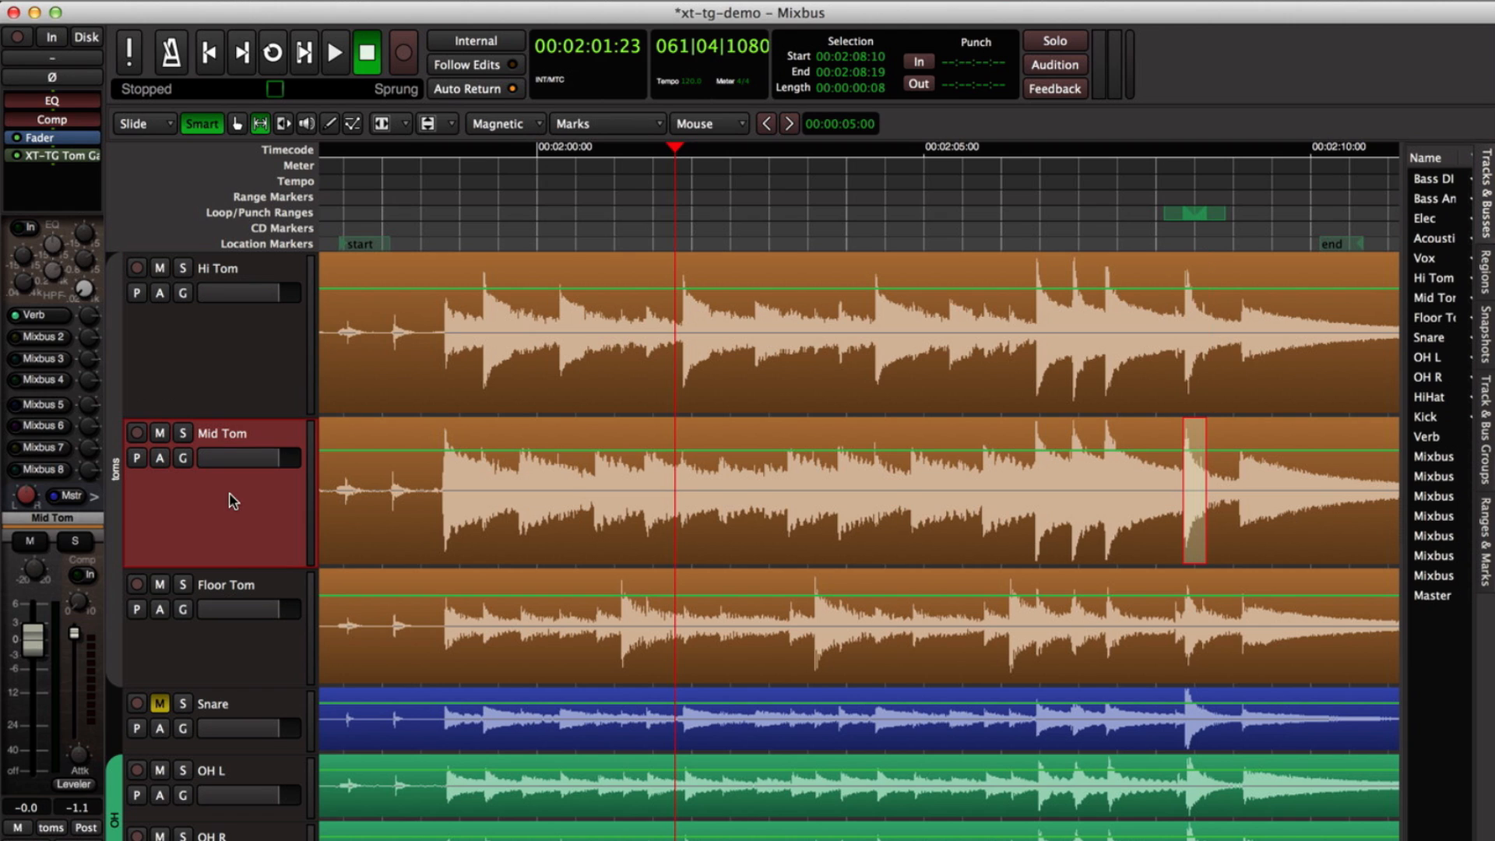
pyautogui.click(245, 633)
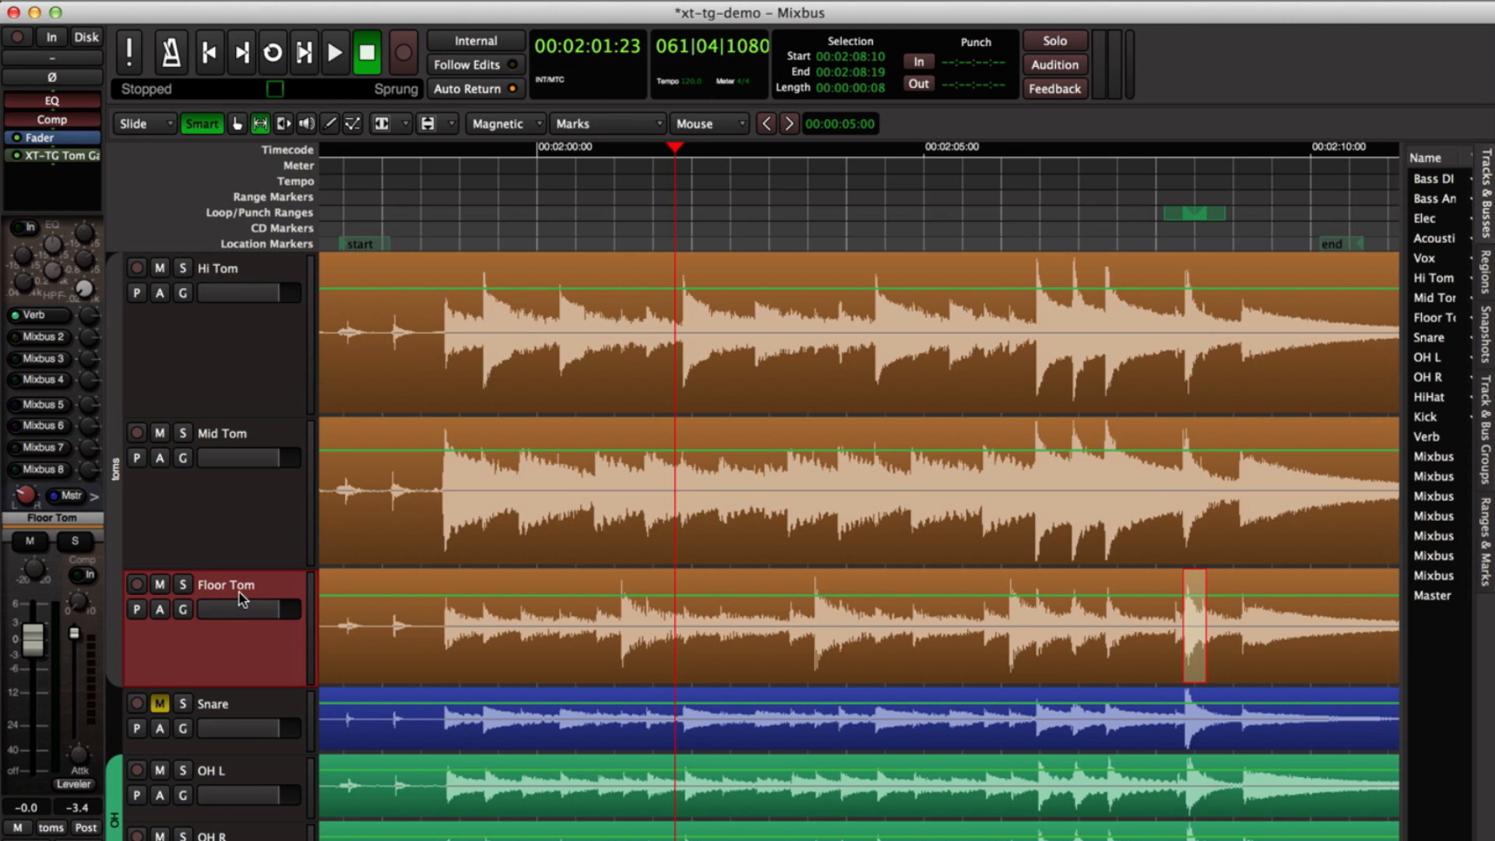
pyautogui.hotkey('alt', 'm')
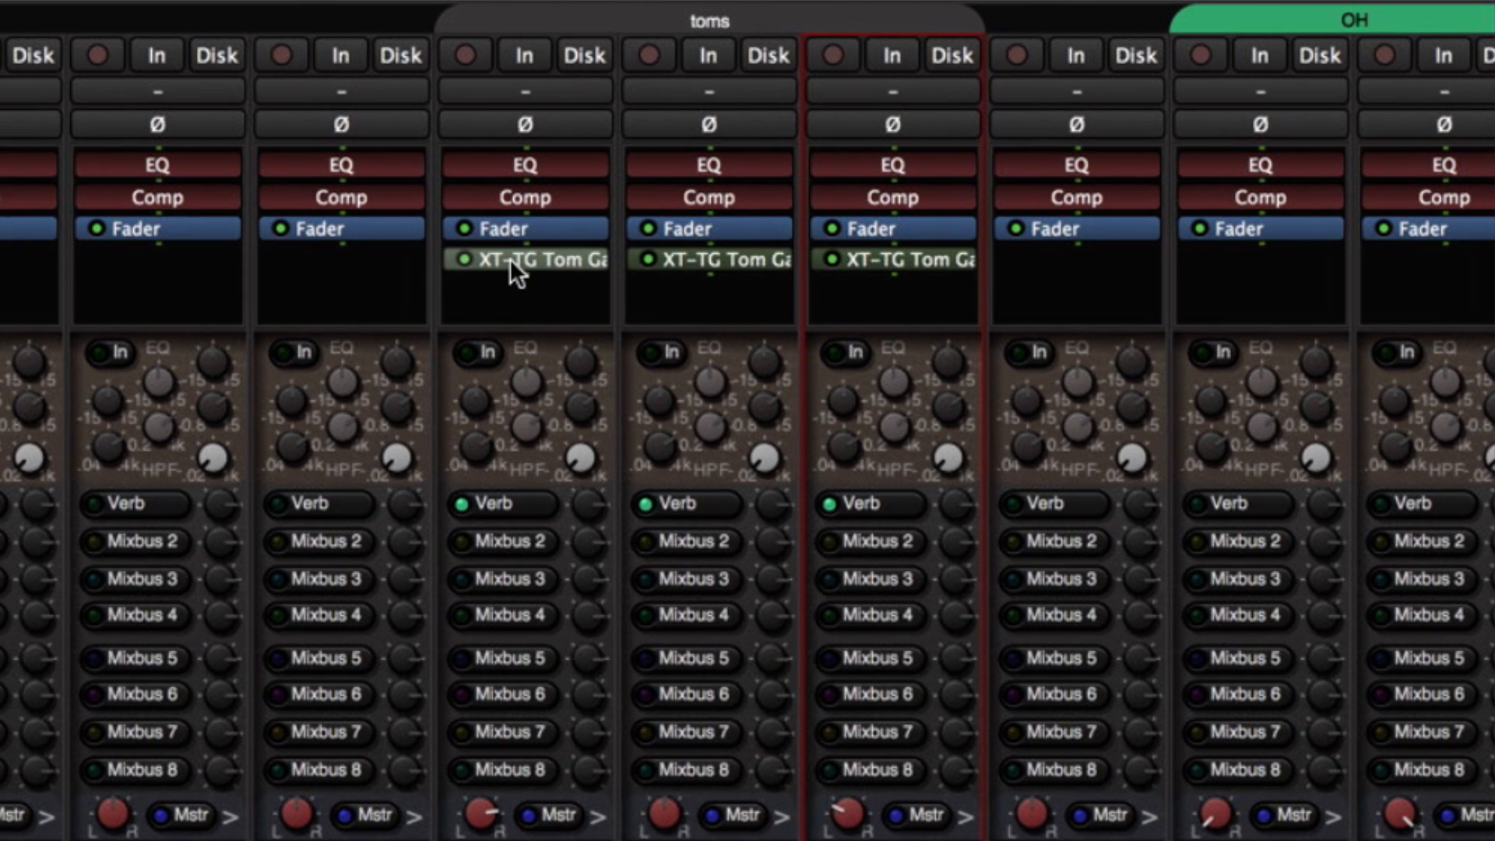
# Show the Release control of the XT-TG Tom Gate on the Hi Tom, Mid Tom and Floor Tom strips.
pyautogui.rightClick(511, 259)
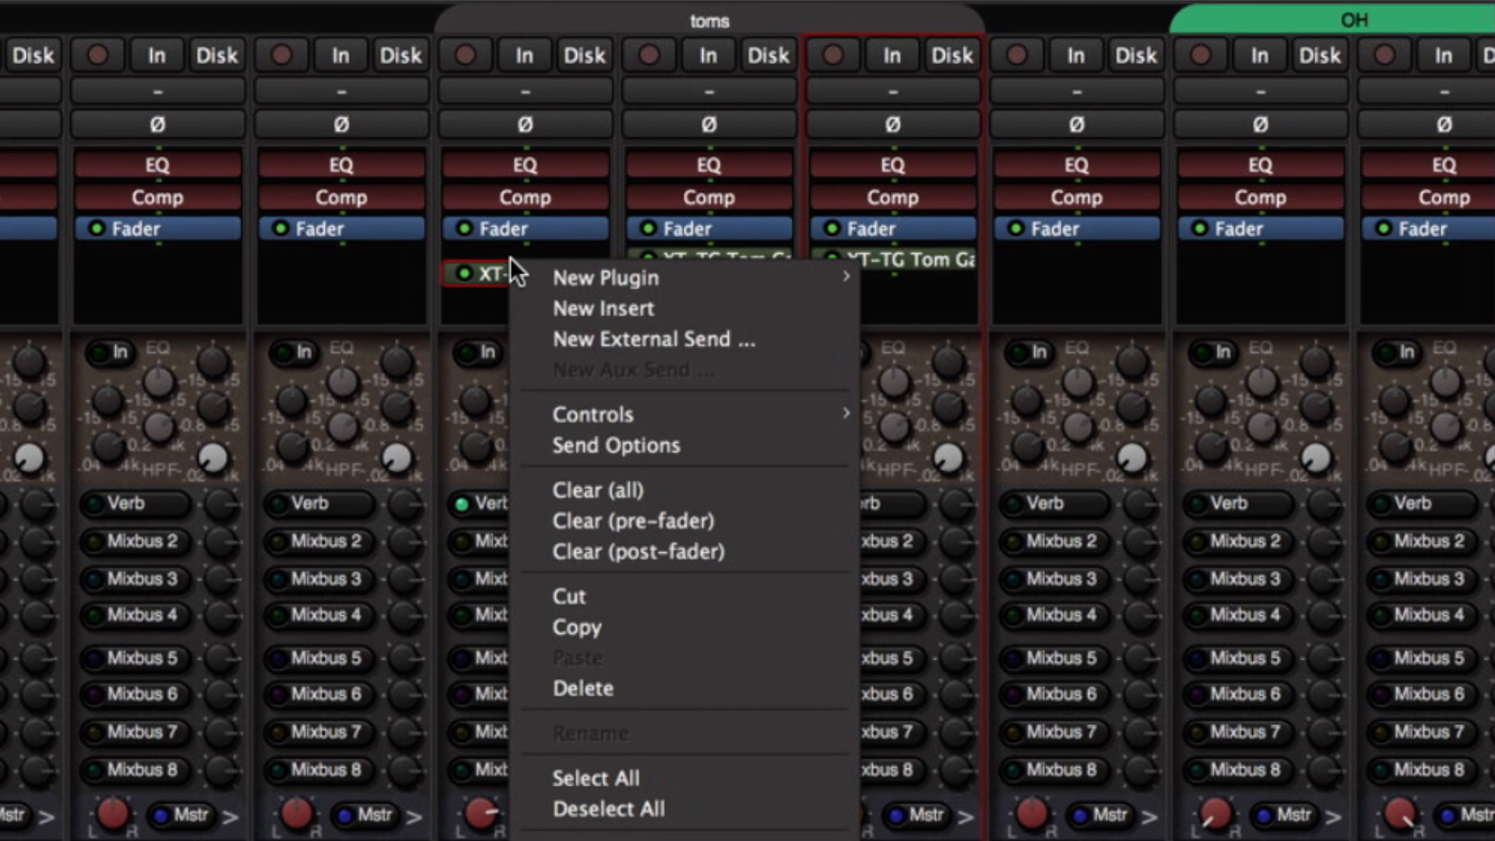
pyautogui.moveTo(763, 404)
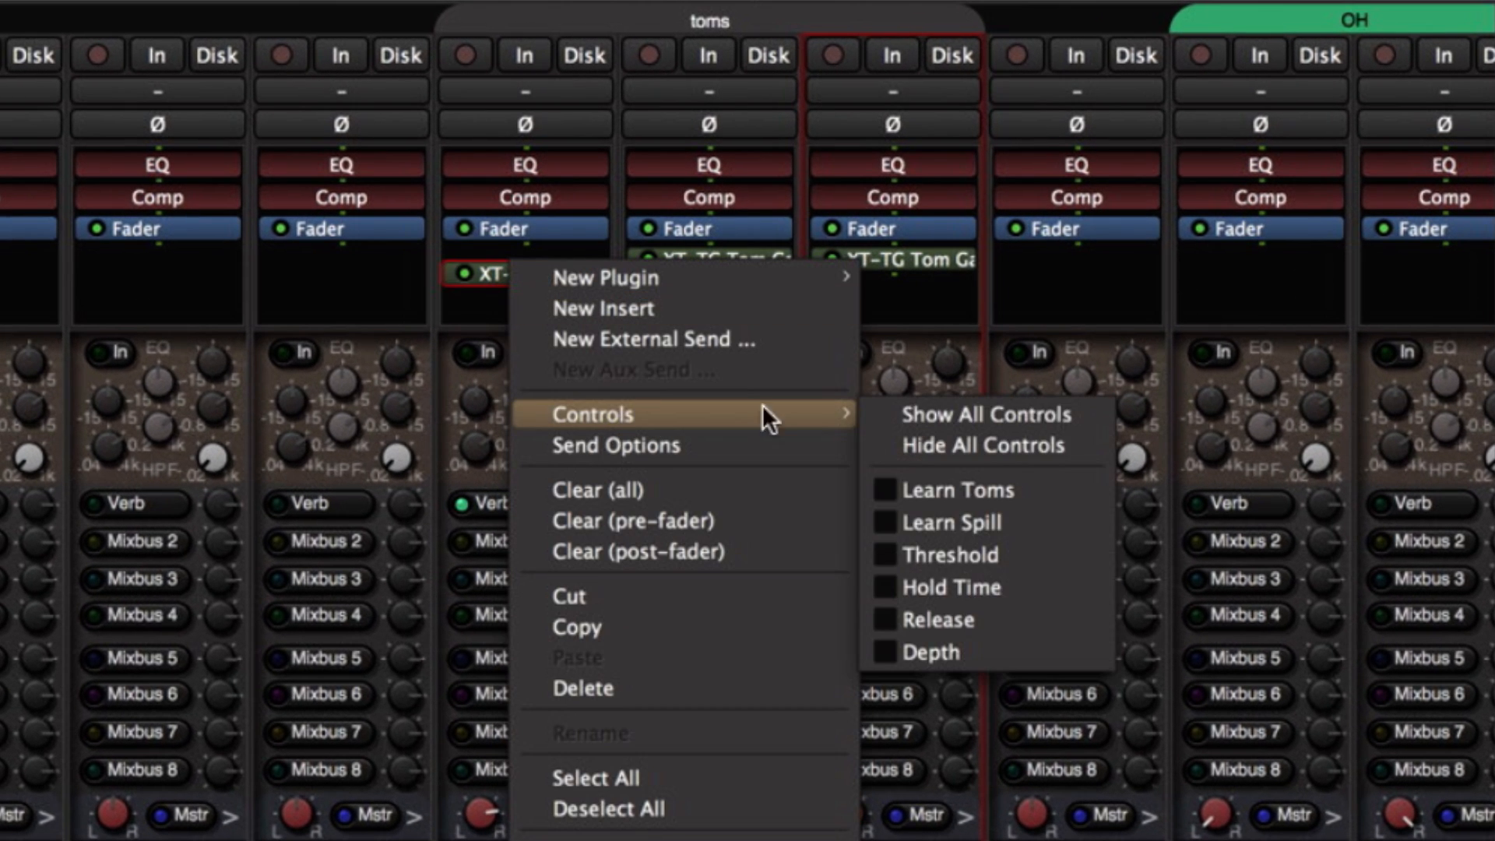
pyautogui.click(962, 617)
pyautogui.rightClick(714, 259)
pyautogui.moveTo(810, 409)
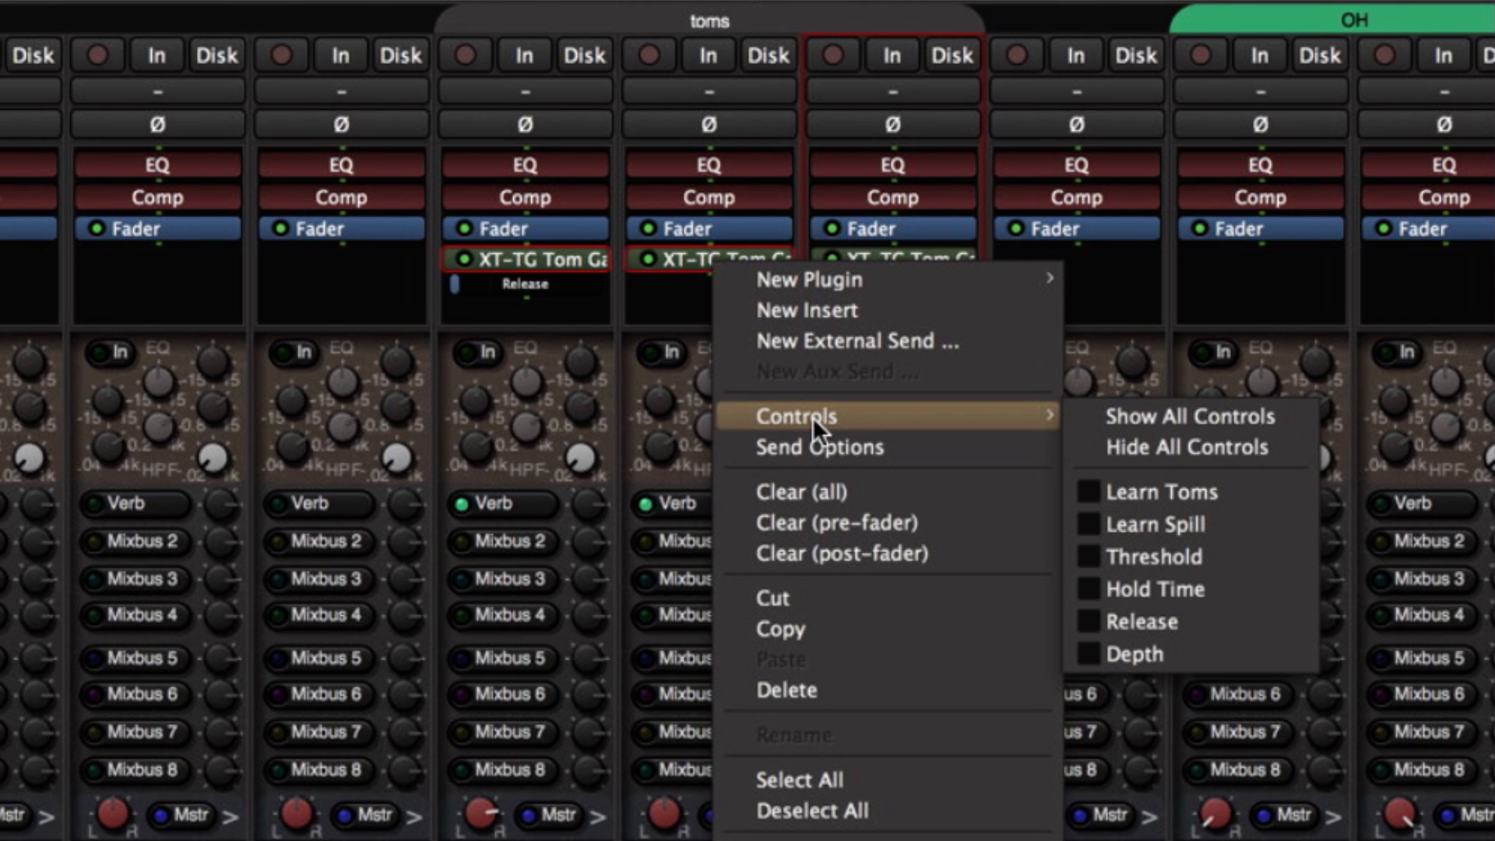
pyautogui.click(1156, 622)
pyautogui.rightClick(859, 260)
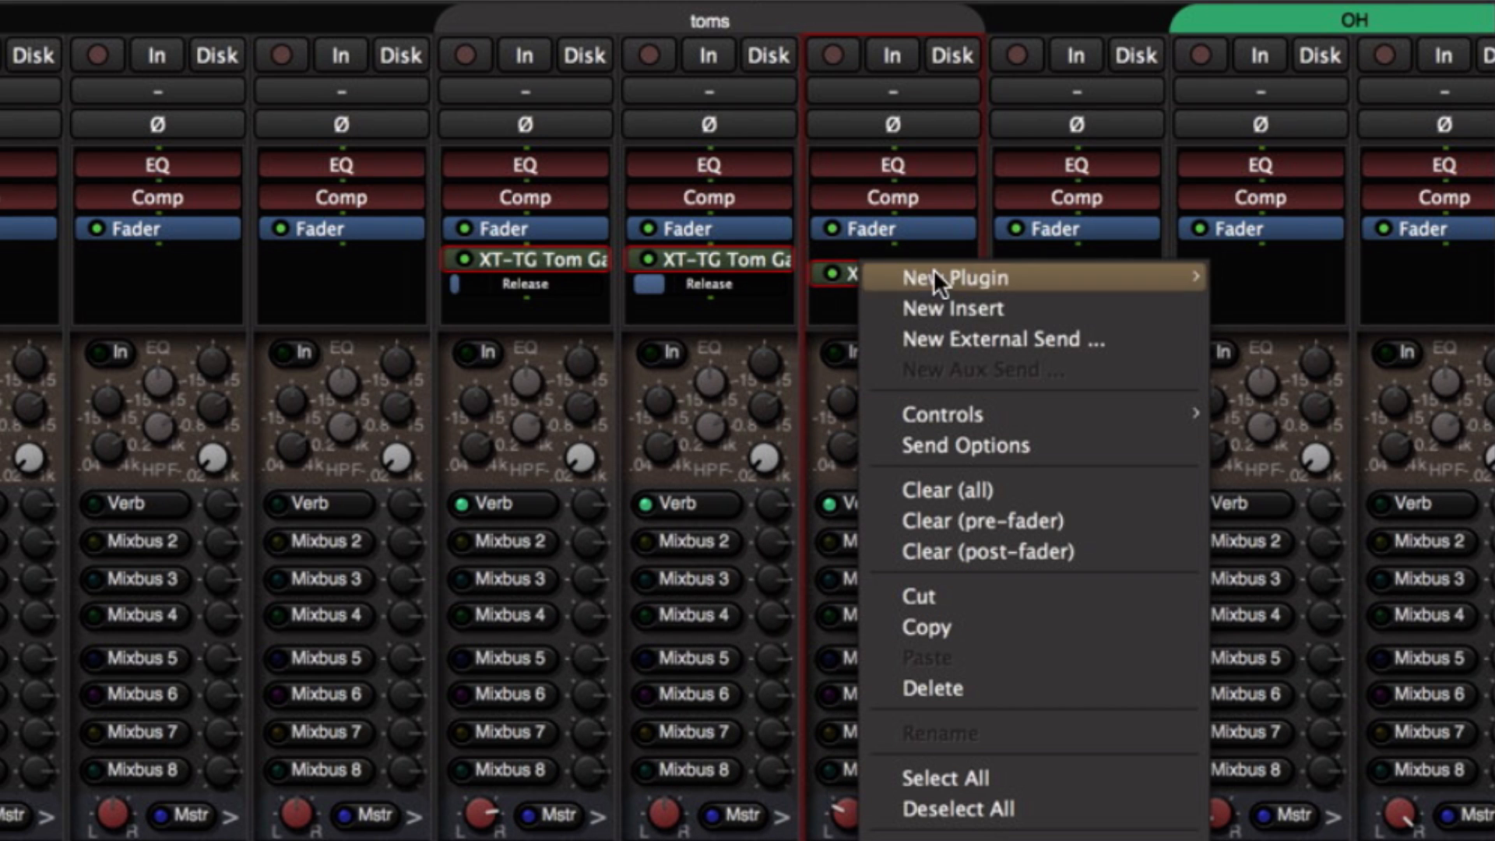
pyautogui.moveTo(978, 407)
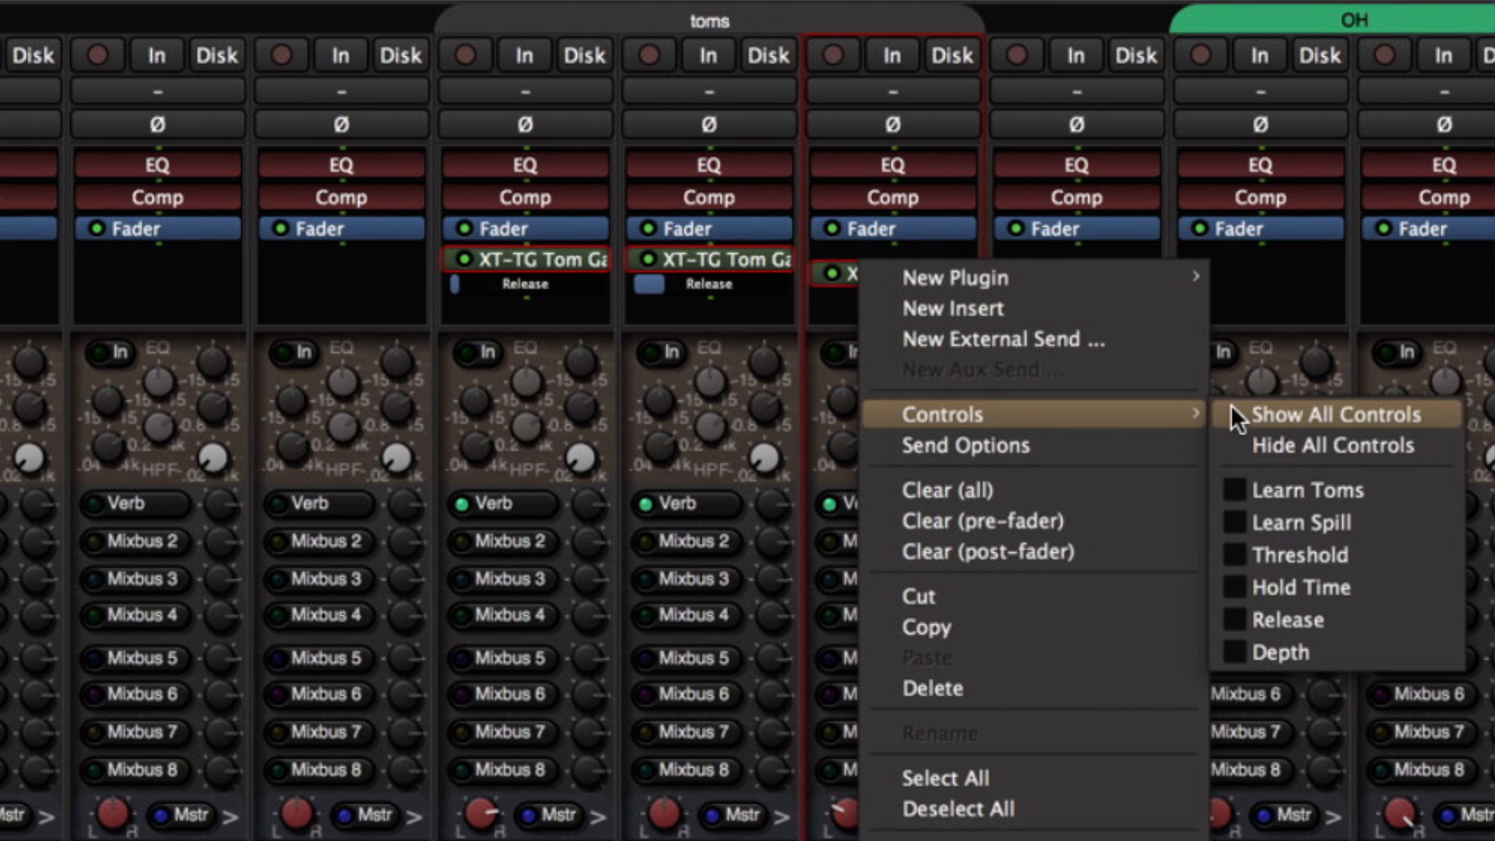
pyautogui.click(1287, 618)
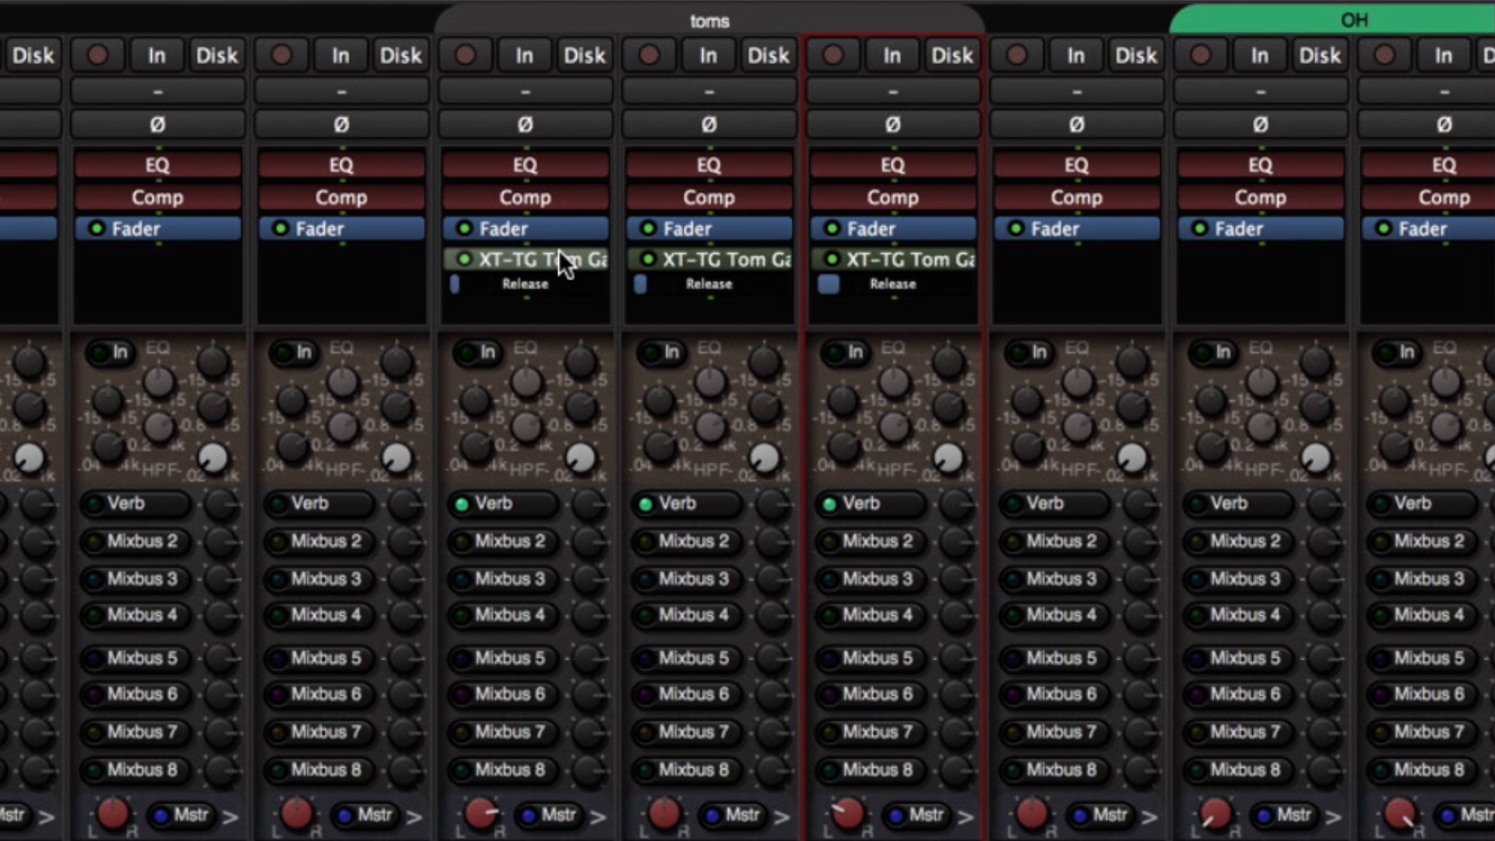
# Lengthen the gate Release on the Floor Tom, Mid Tom and Hi Tom strips, with the Mid Tom at 348.12.
pyautogui.moveTo(877, 281)
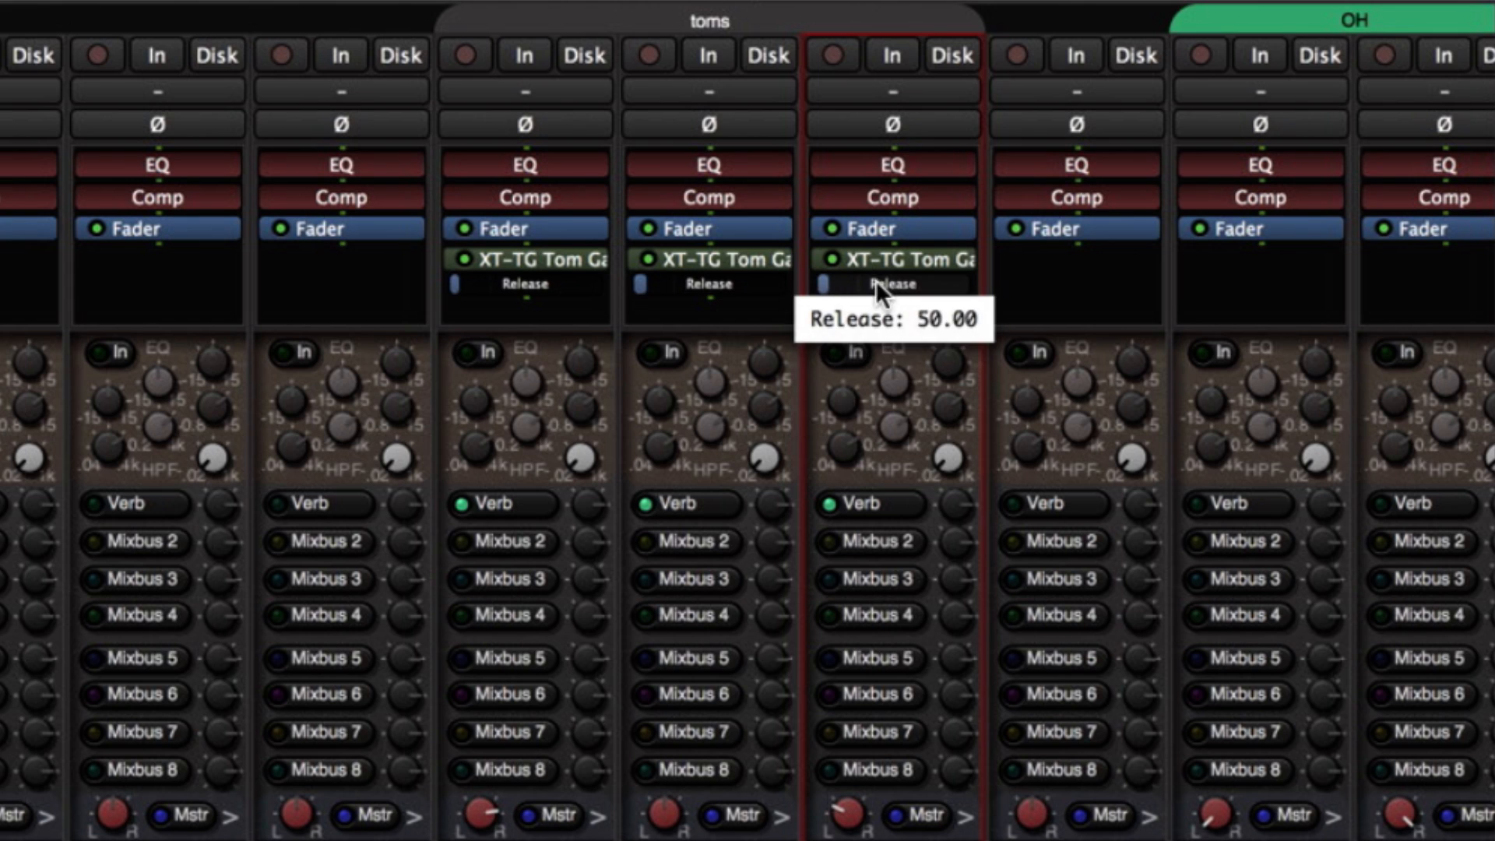
pyautogui.moveTo(864, 284); pyautogui.dragTo(921, 281)
pyautogui.moveTo(730, 291); pyautogui.dragTo(827, 300)
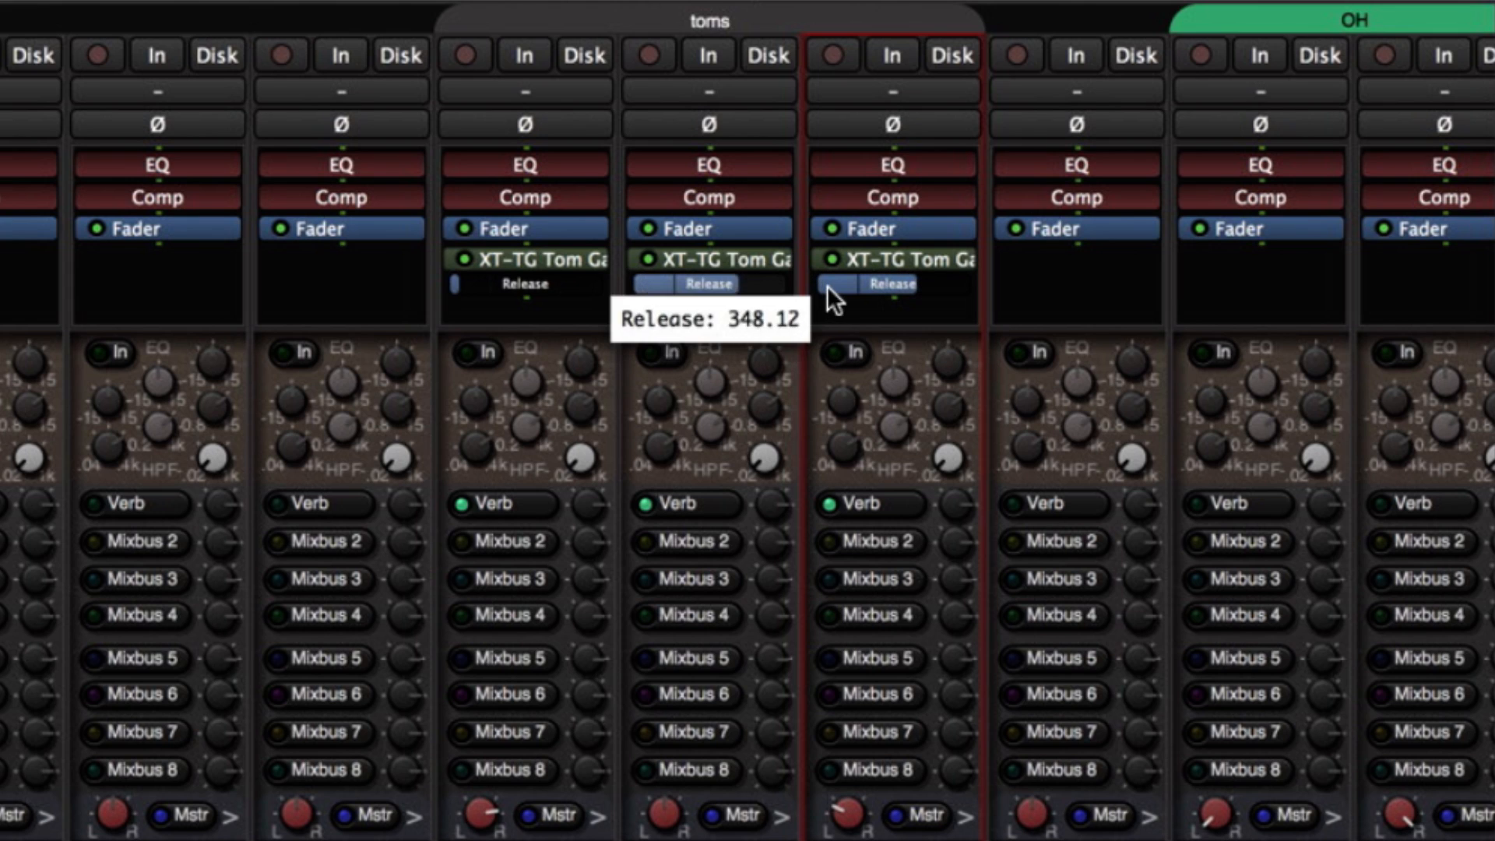
pyautogui.moveTo(595, 289); pyautogui.dragTo(685, 294)
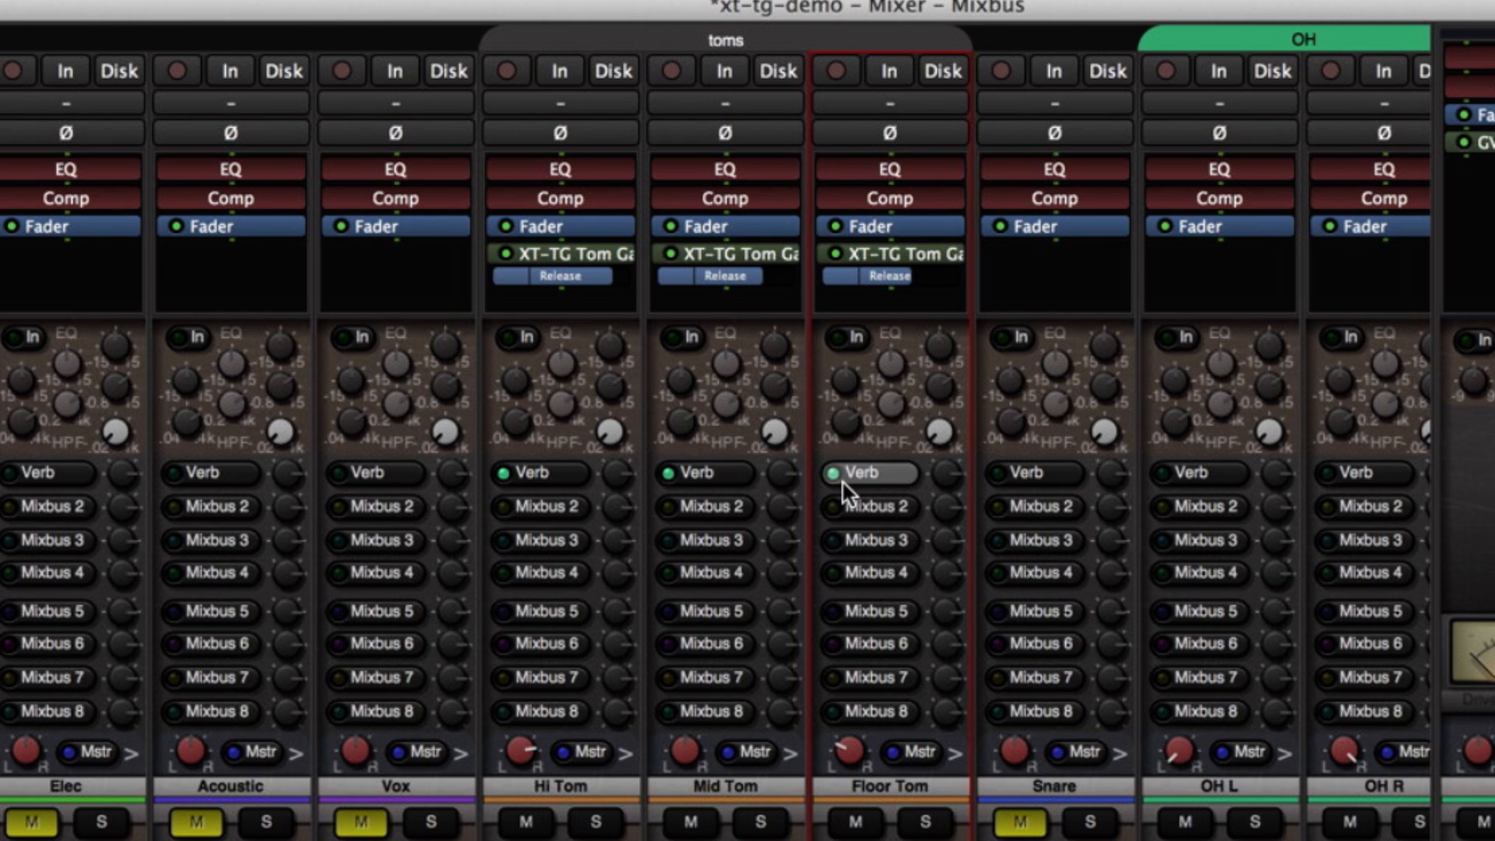
# Shorten the gate Release on all three tom strips to matching short settings and audition the mix.
pyautogui.moveTo(894, 279); pyautogui.dragTo(511, 277)
pyautogui.moveTo(661, 282); pyautogui.dragTo(670, 277)
pyautogui.moveTo(827, 278); pyautogui.dragTo(838, 277)
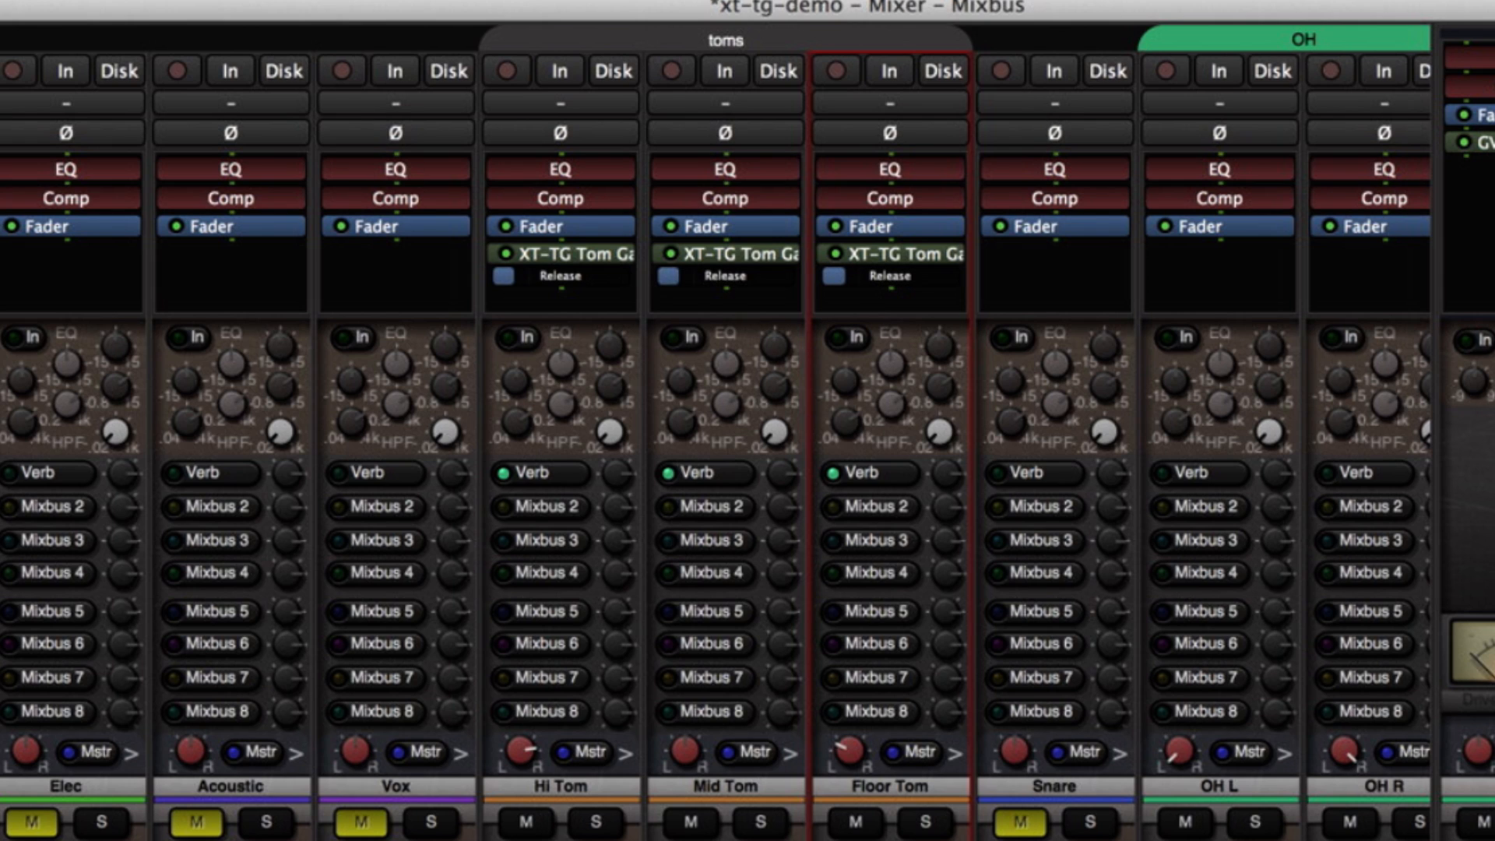
pyautogui.press('space')
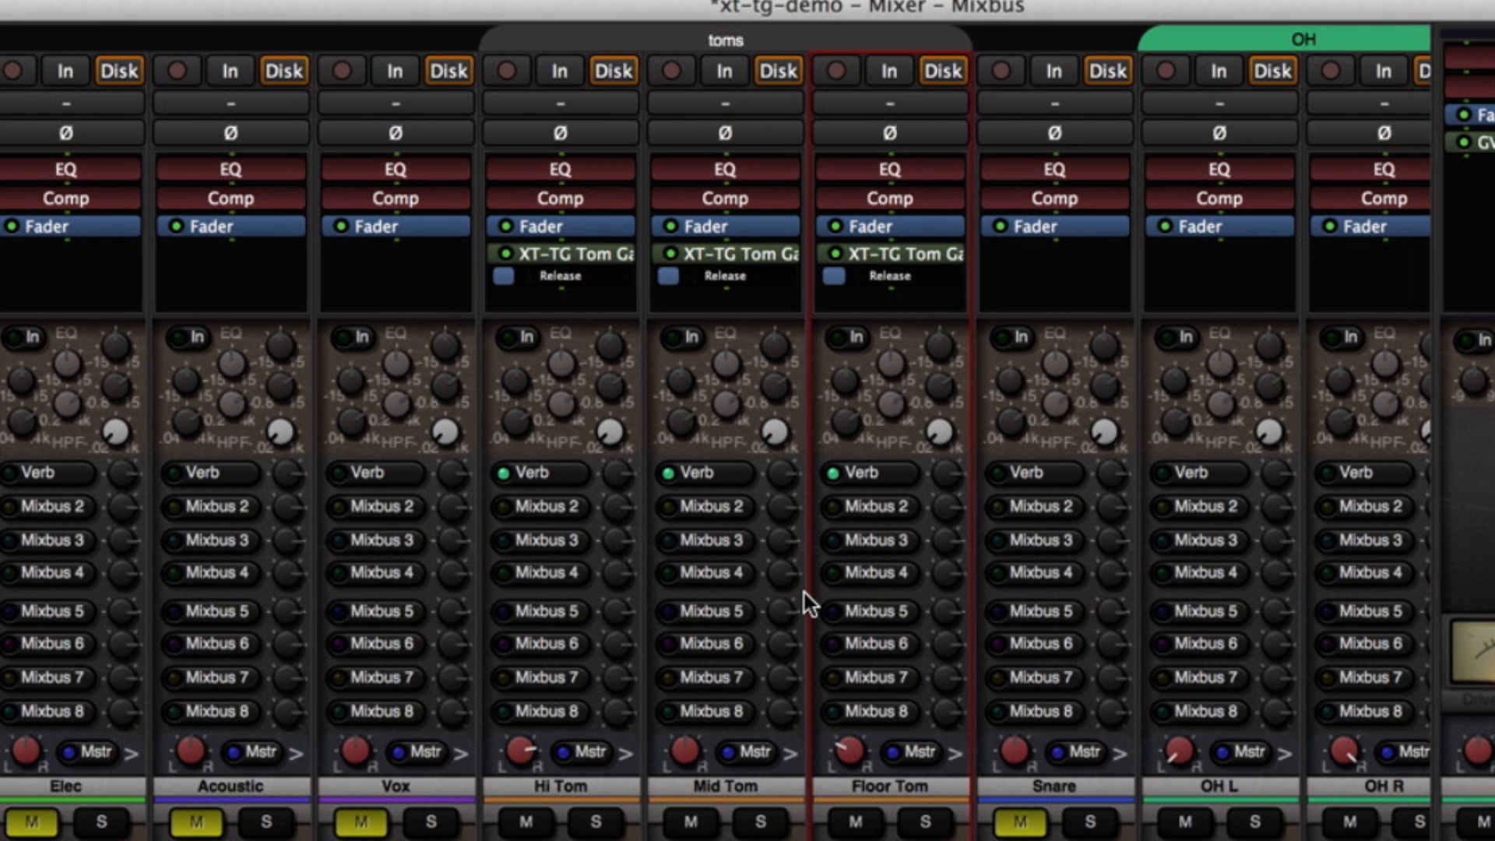
pyautogui.press('space')
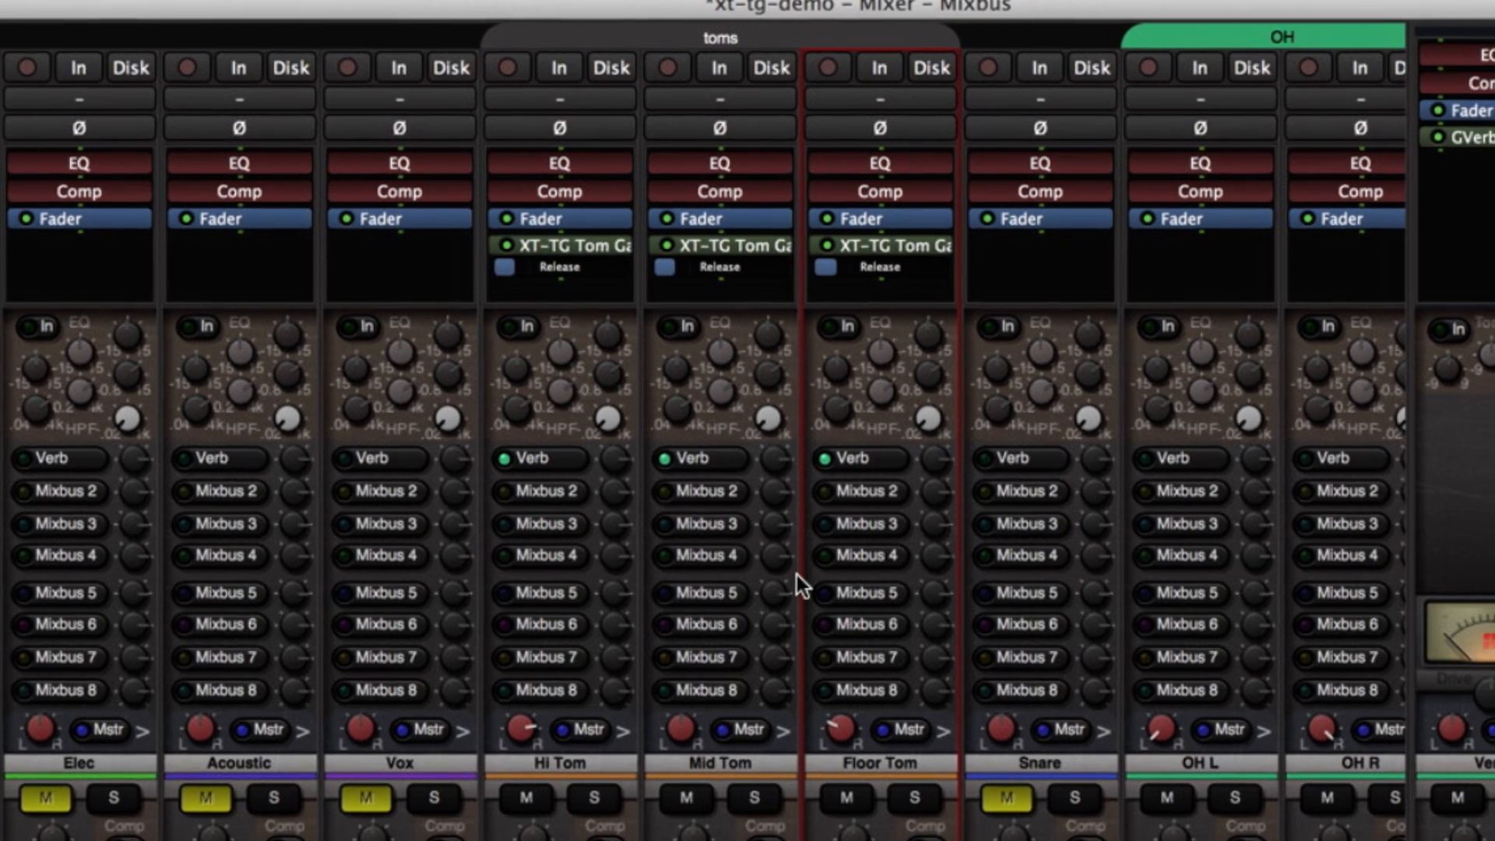